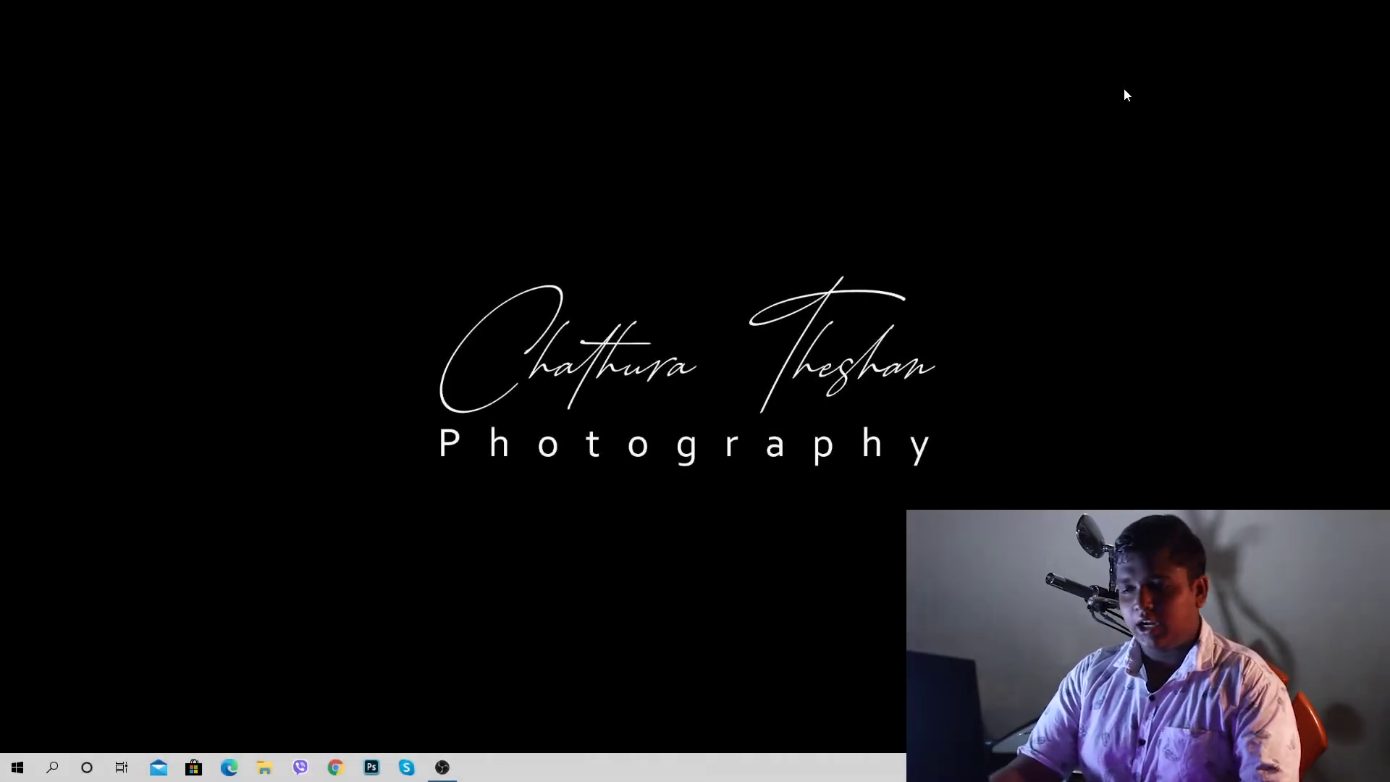
# Launch Photoshop from the taskbar and wait for its Home screen to load
pyautogui.click(372, 765)
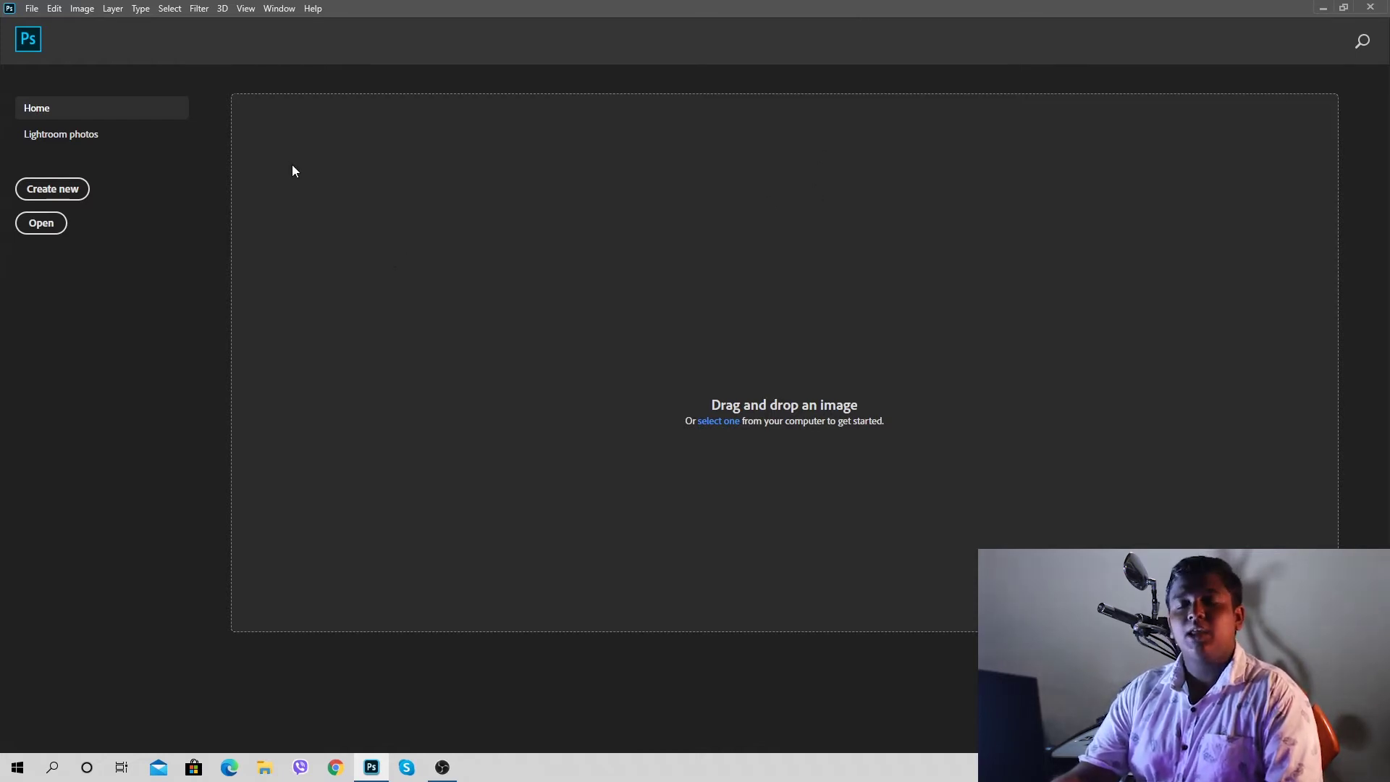
# Open the New Document dialog, move it into view, and show the Saved presets like Canon 1200D Photo Size
pyautogui.click(81, 191)
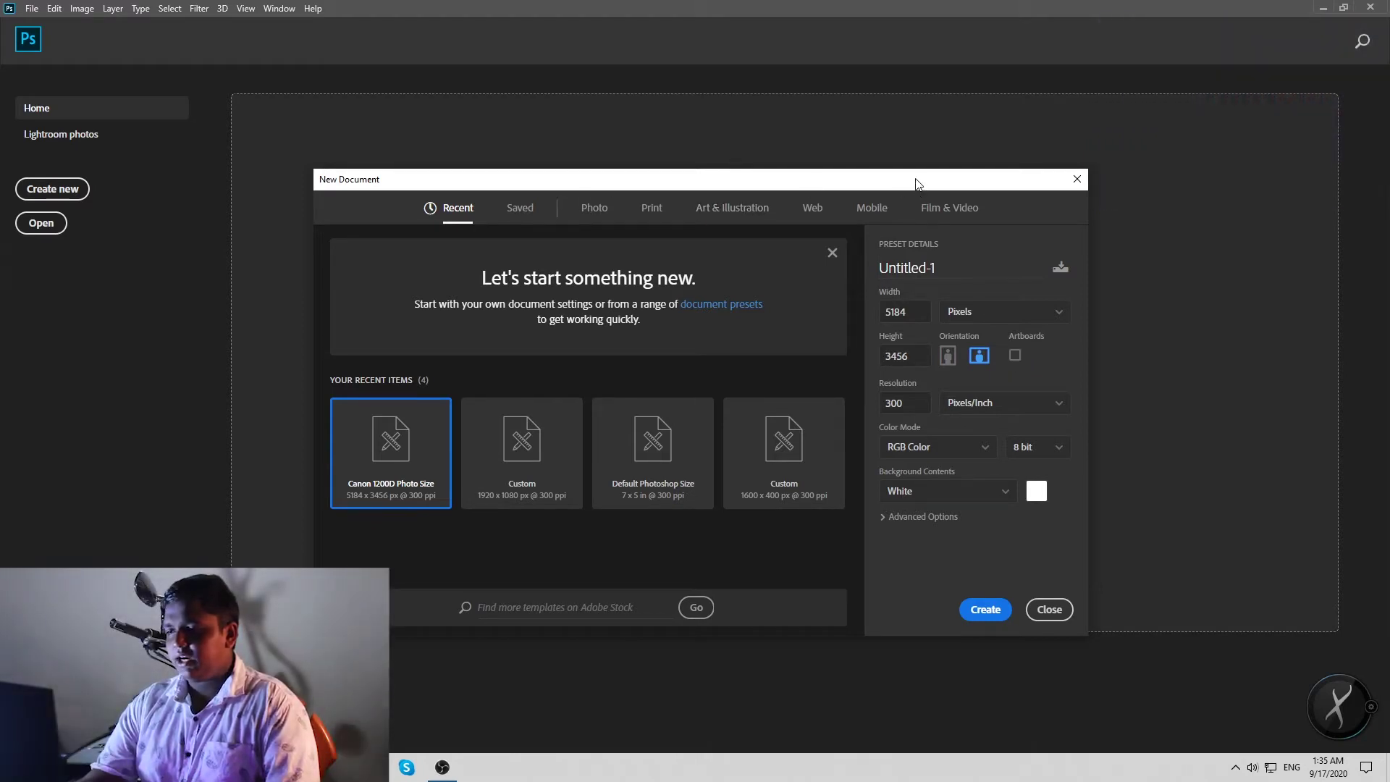
pyautogui.moveTo(917, 179); pyautogui.dragTo(890, 65)
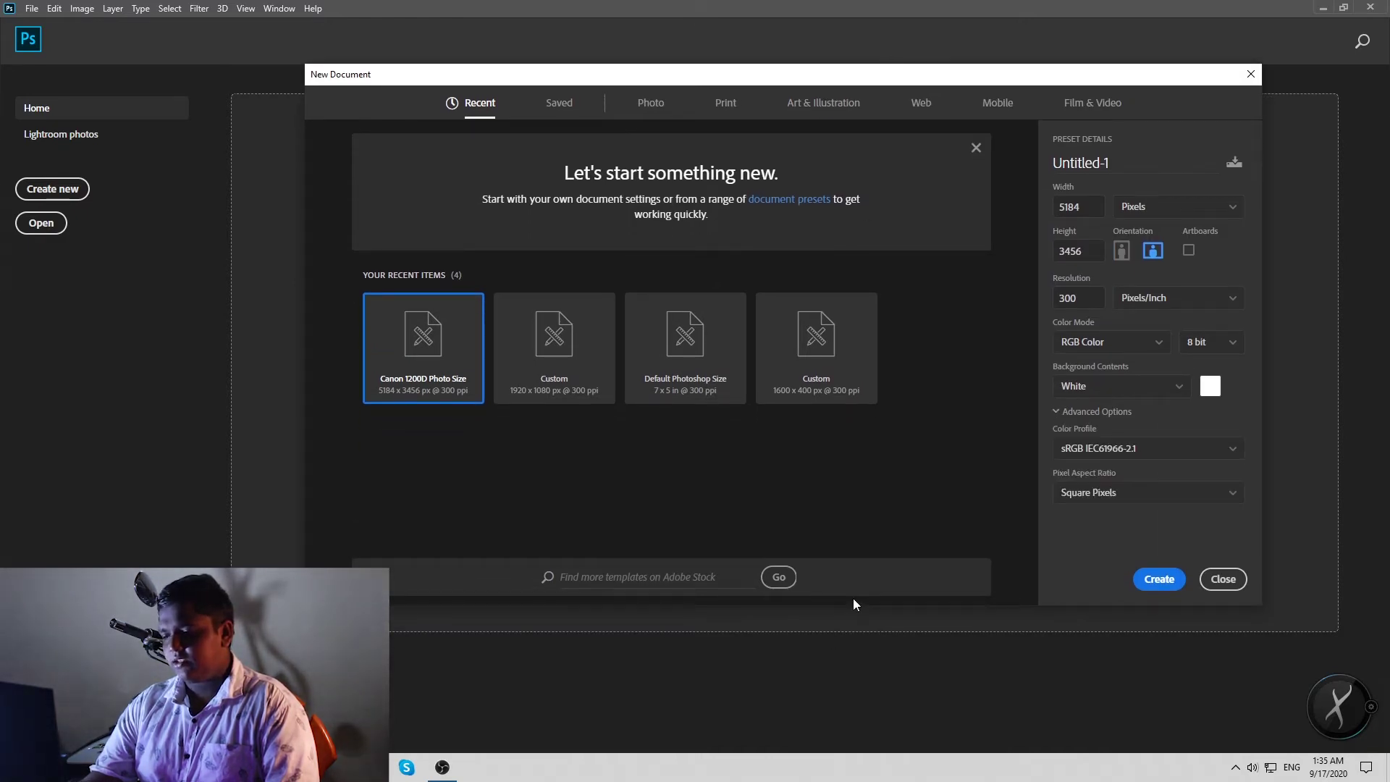
pyautogui.moveTo(835, 86); pyautogui.dragTo(510, 120)
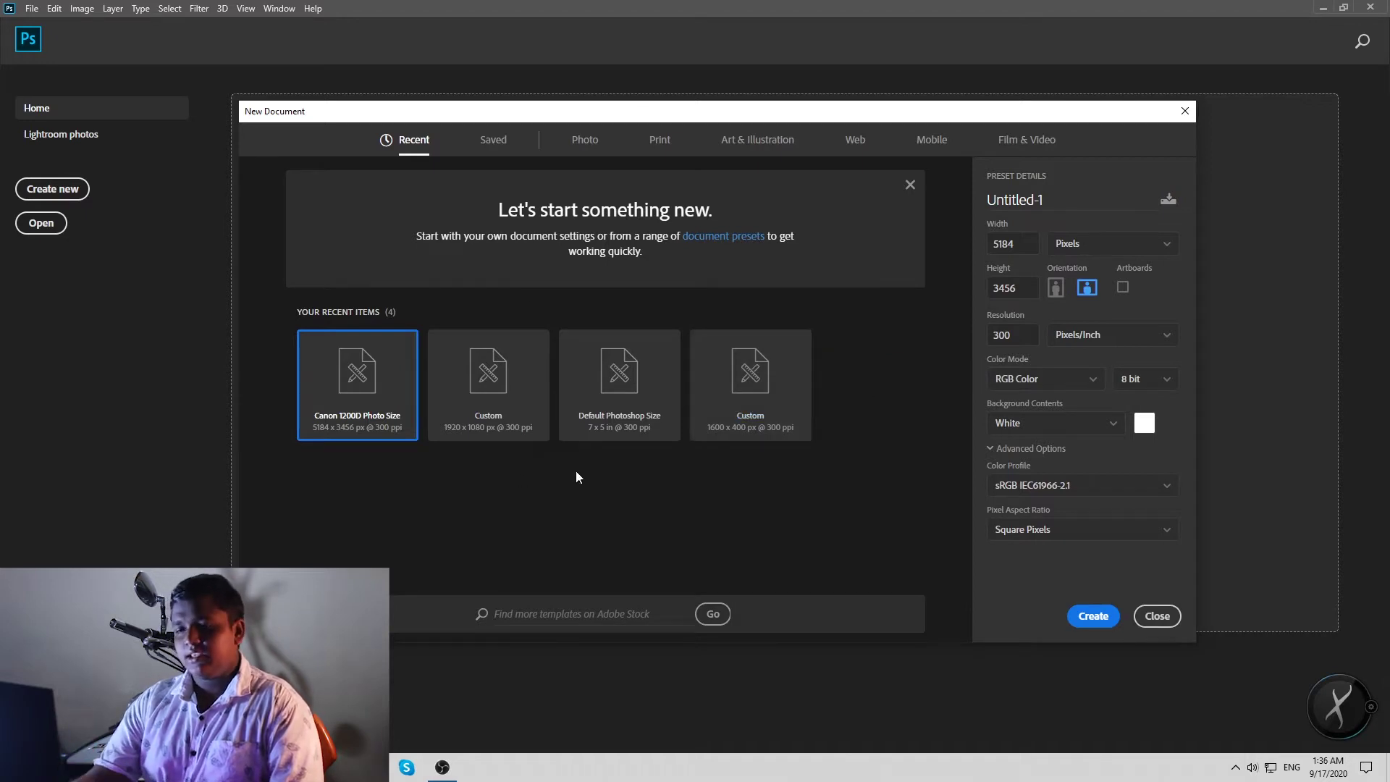
pyautogui.click(495, 146)
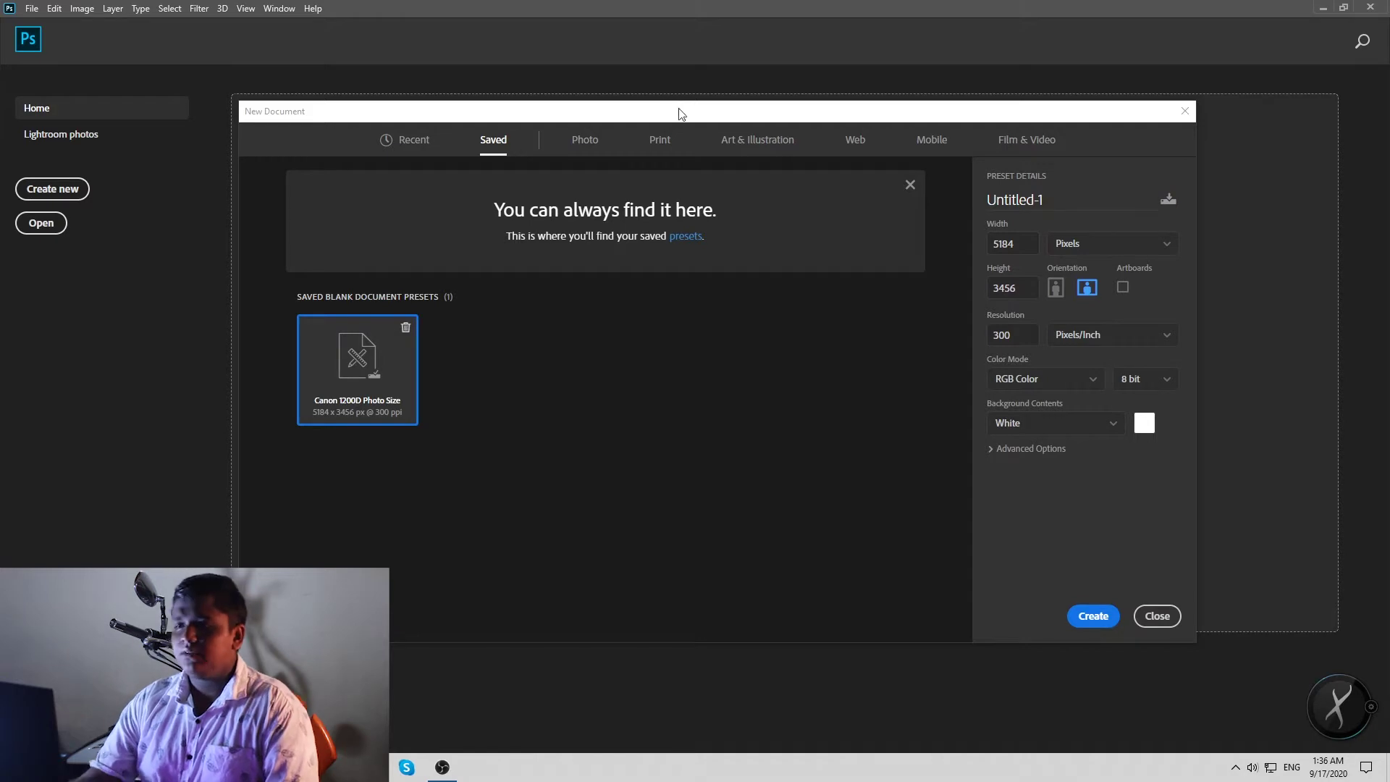
# Browse Photo (previewing Landscape, 2 x 3), Print, Art & Illustration, Web, Mobile, Film & Video presets, then Recent
pyautogui.click(585, 140)
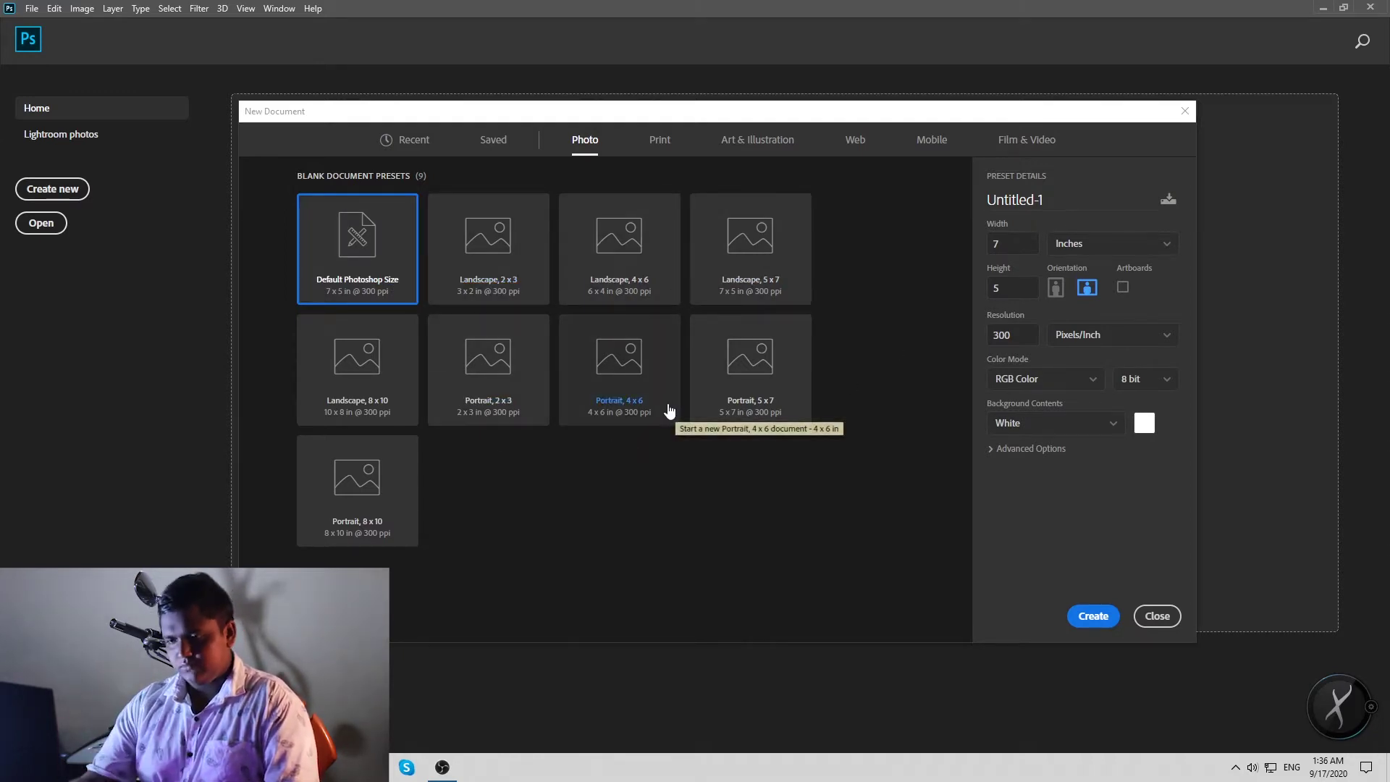
pyautogui.click(474, 239)
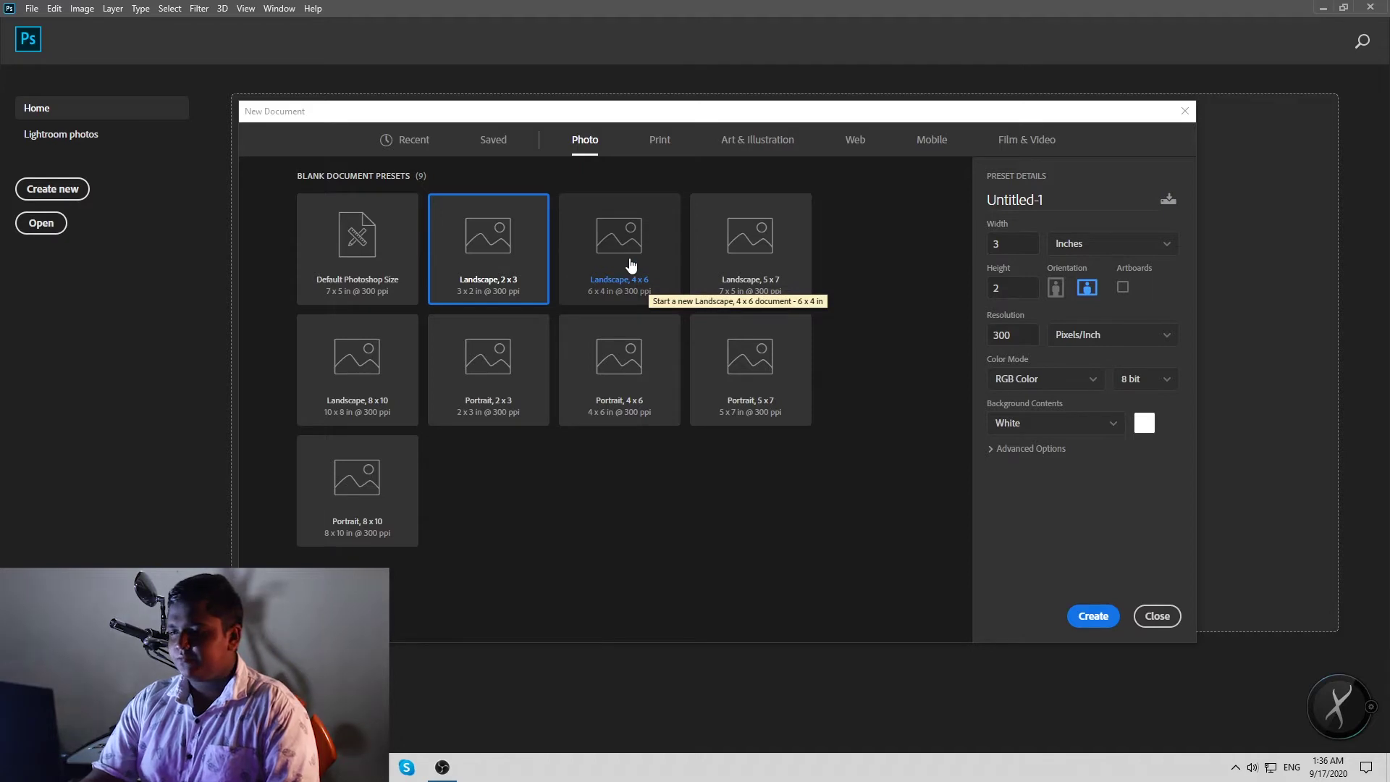
pyautogui.click(659, 149)
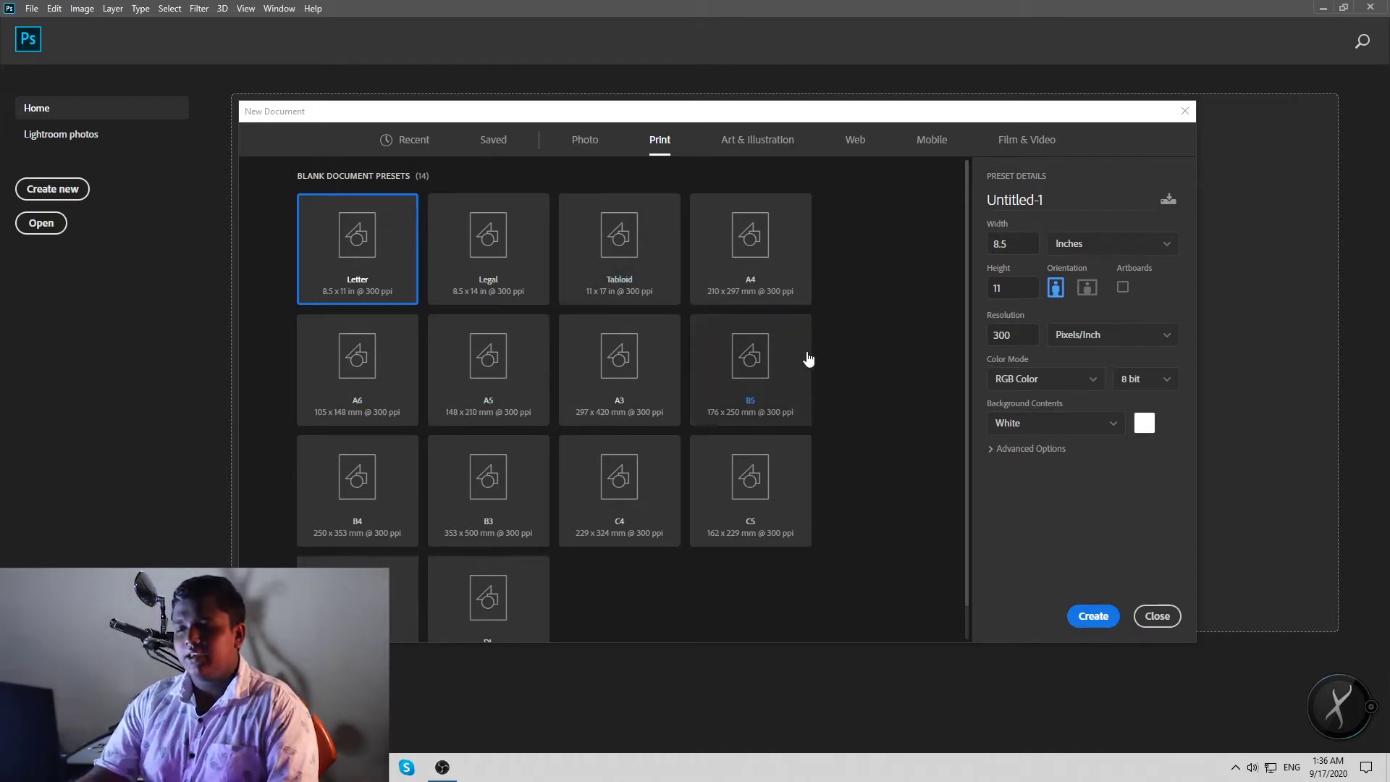
pyautogui.scroll(-1, 806, 348)
pyautogui.click(784, 142)
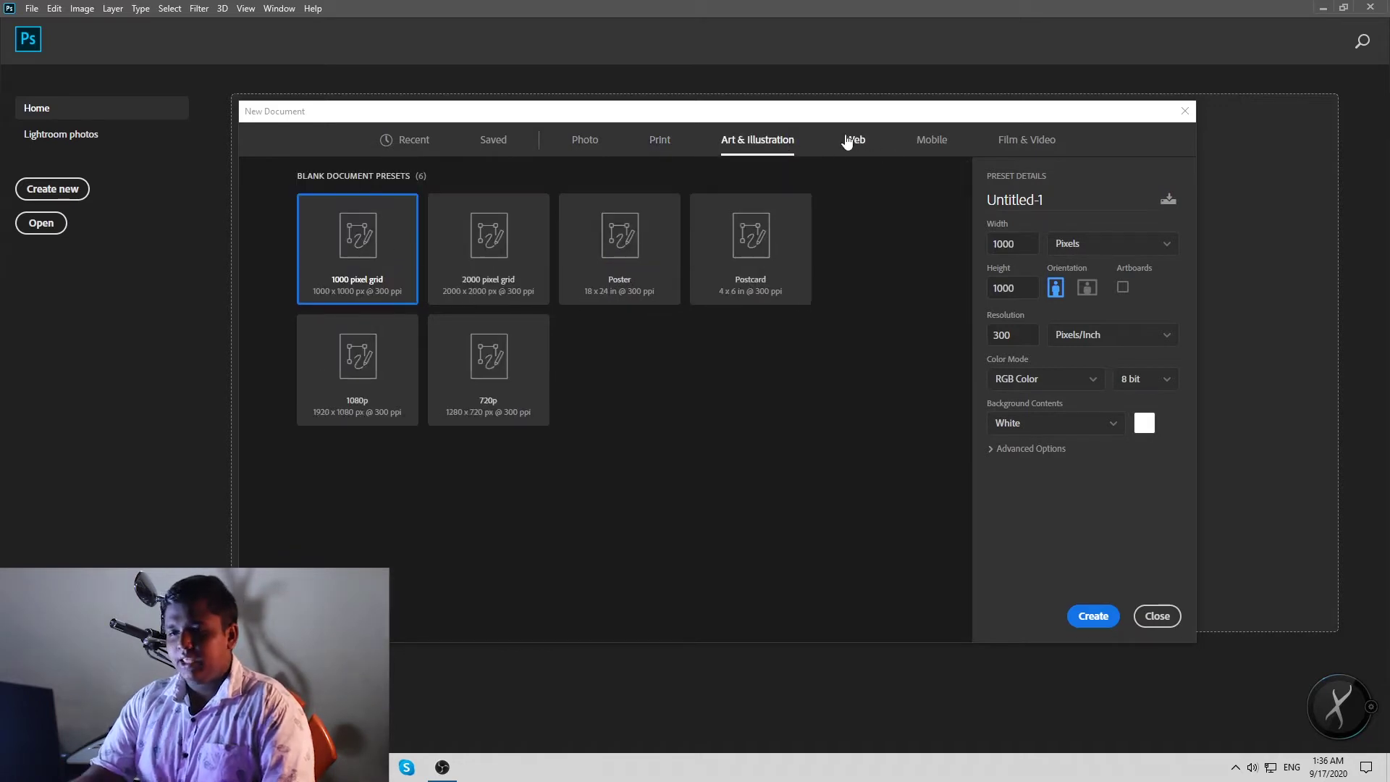
pyautogui.click(862, 146)
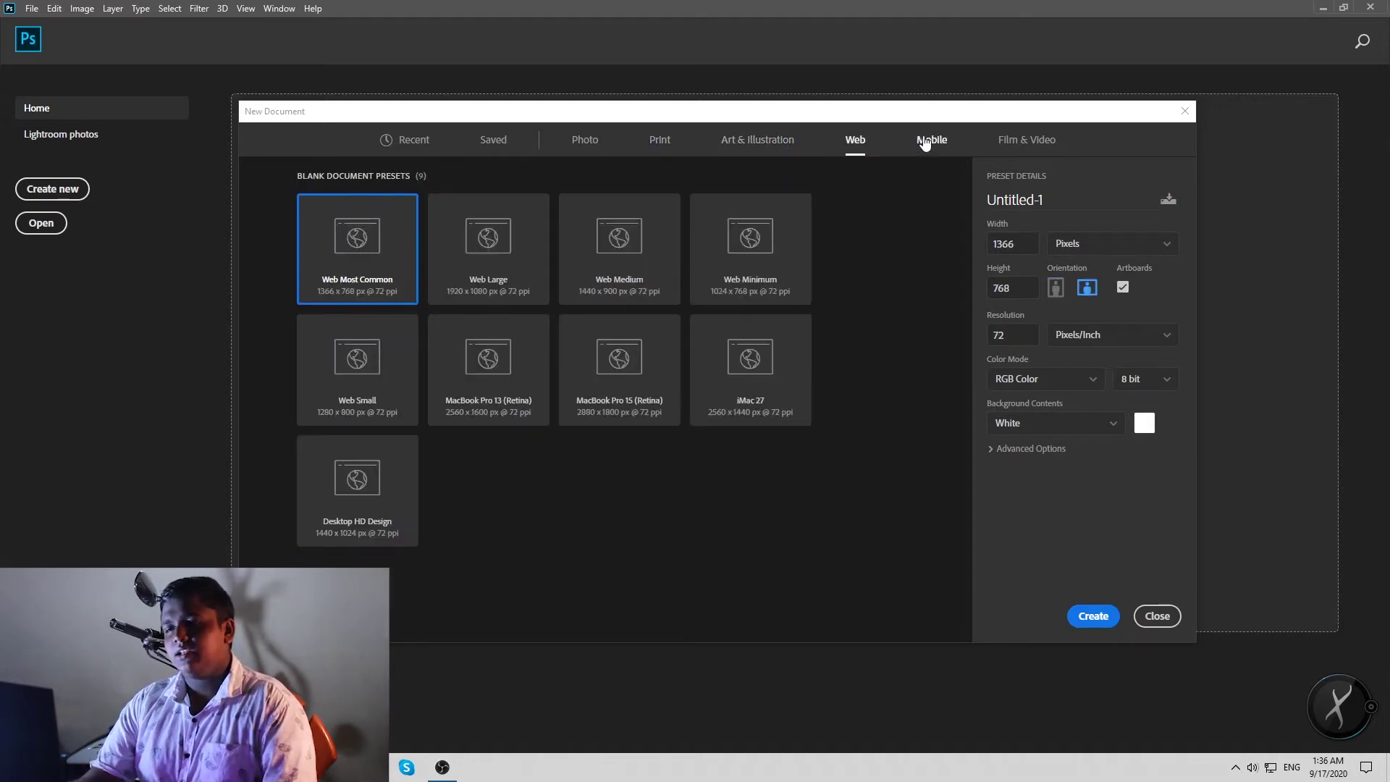
pyautogui.click(930, 142)
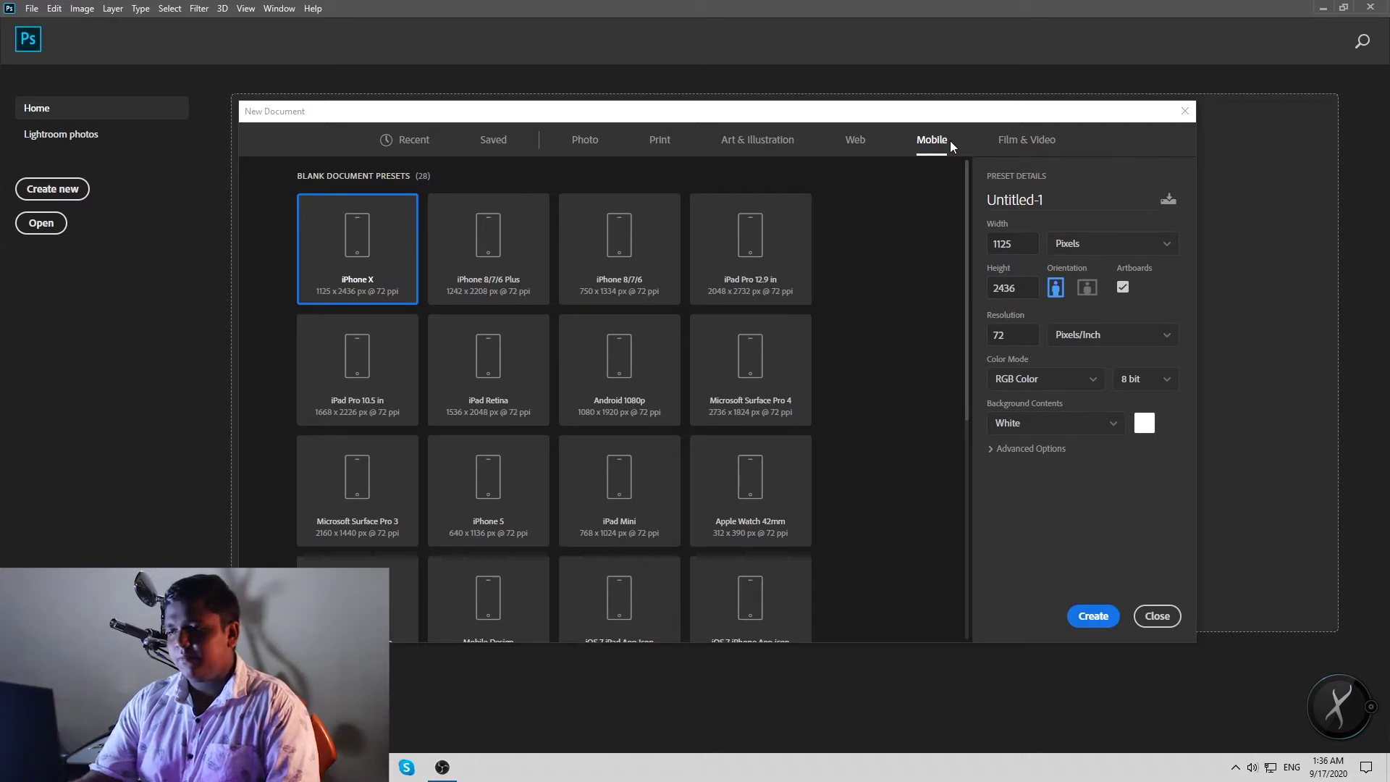
pyautogui.click(1033, 141)
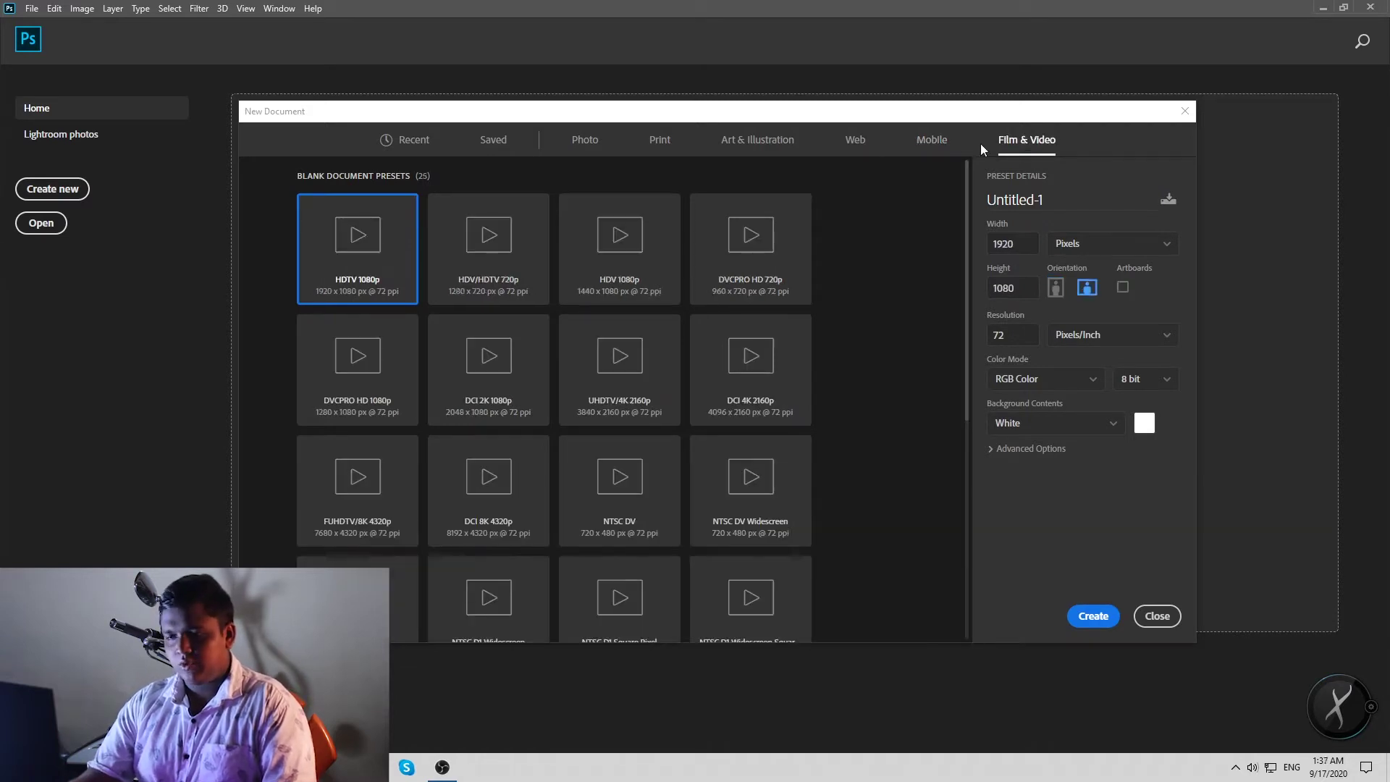
pyautogui.click(408, 140)
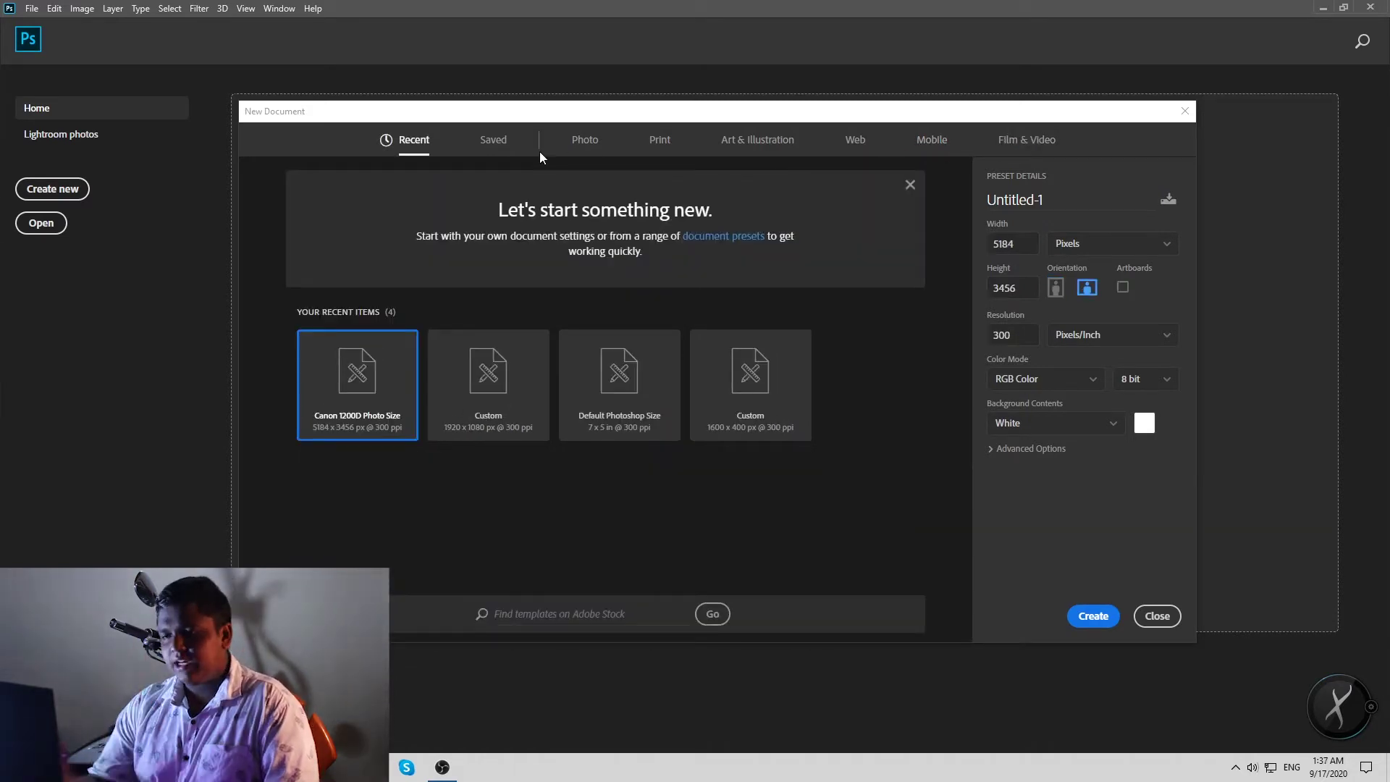
# Create a Default Photoshop Size 7 x 5 inch, 300 ppi document, then close Untitled-1
pyautogui.click(596, 143)
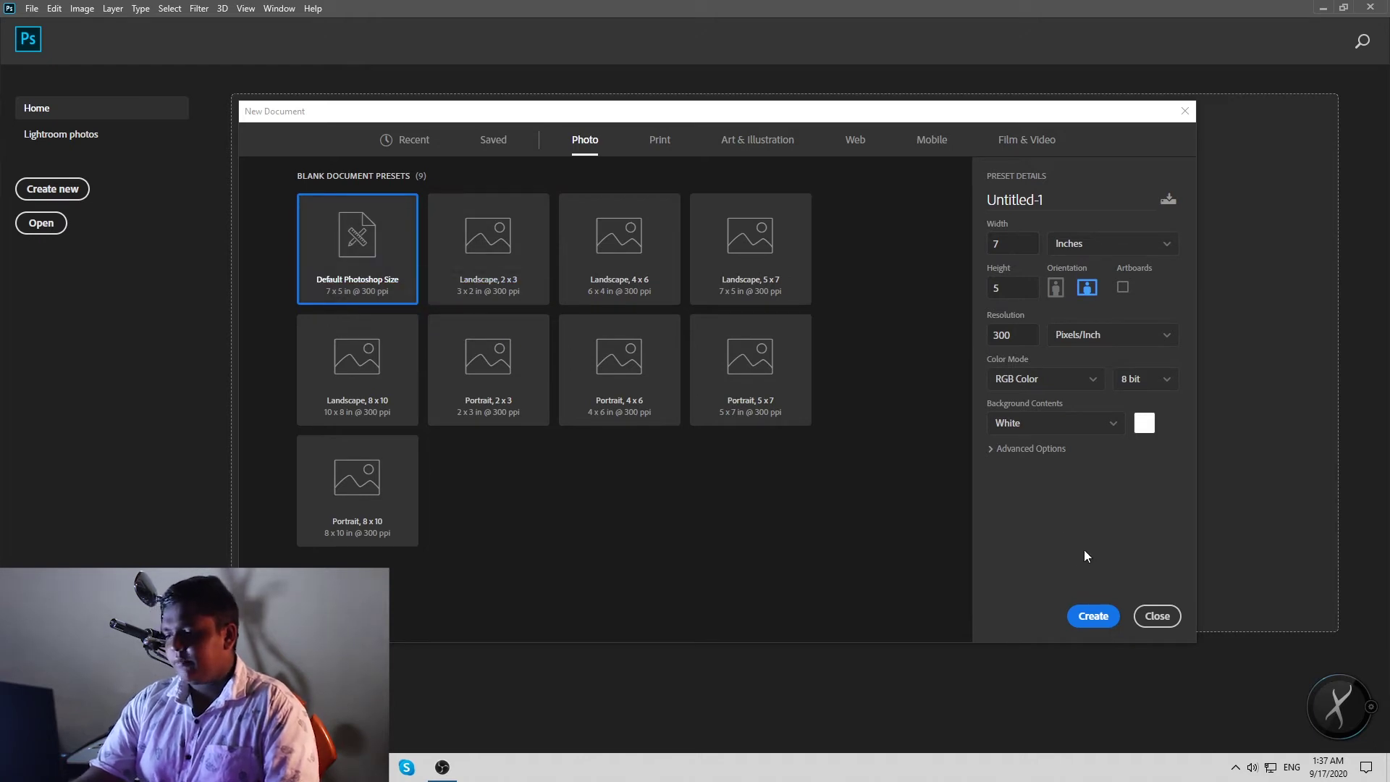
pyautogui.click(1090, 624)
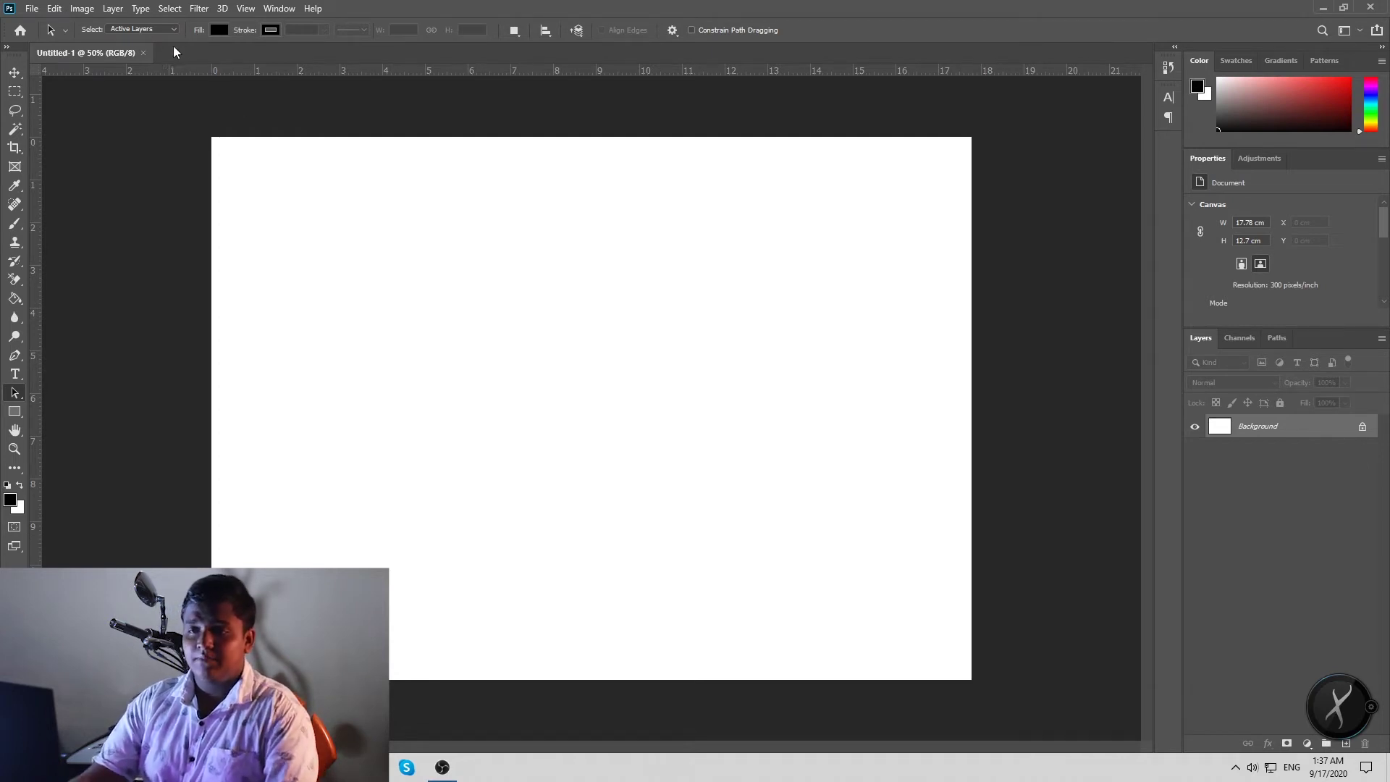
pyautogui.click(143, 53)
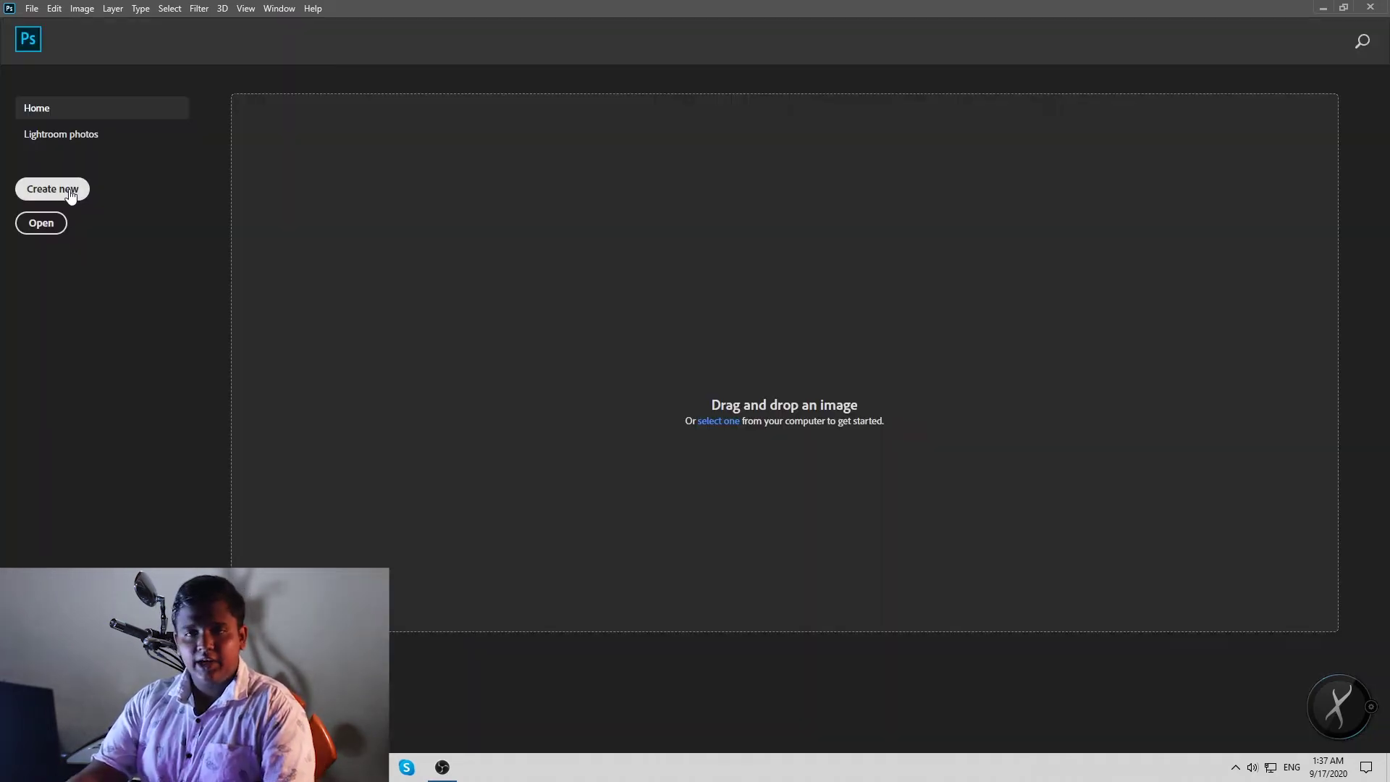
# Create a 7 x 5 inch, 300 ppi document named 'Test 1'
pyautogui.click(70, 192)
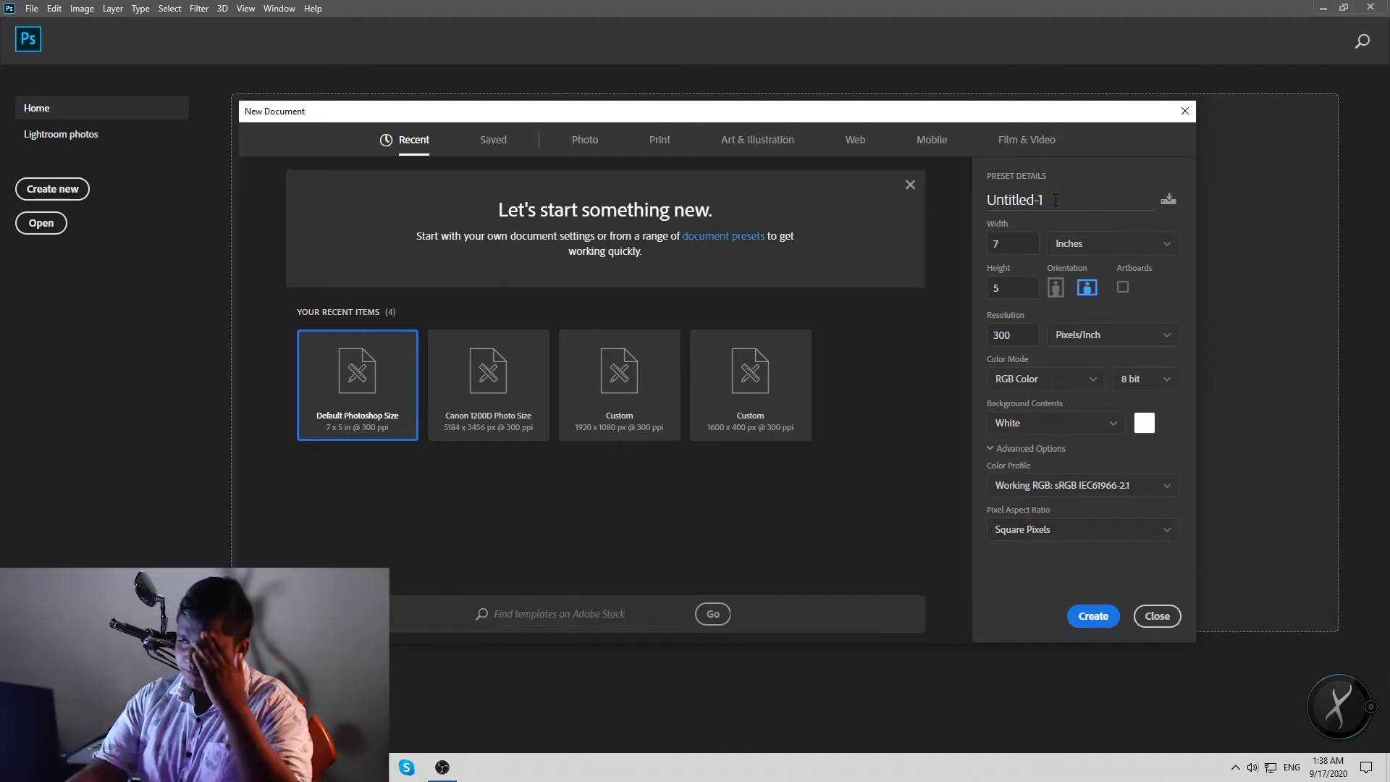
pyautogui.click(1099, 204)
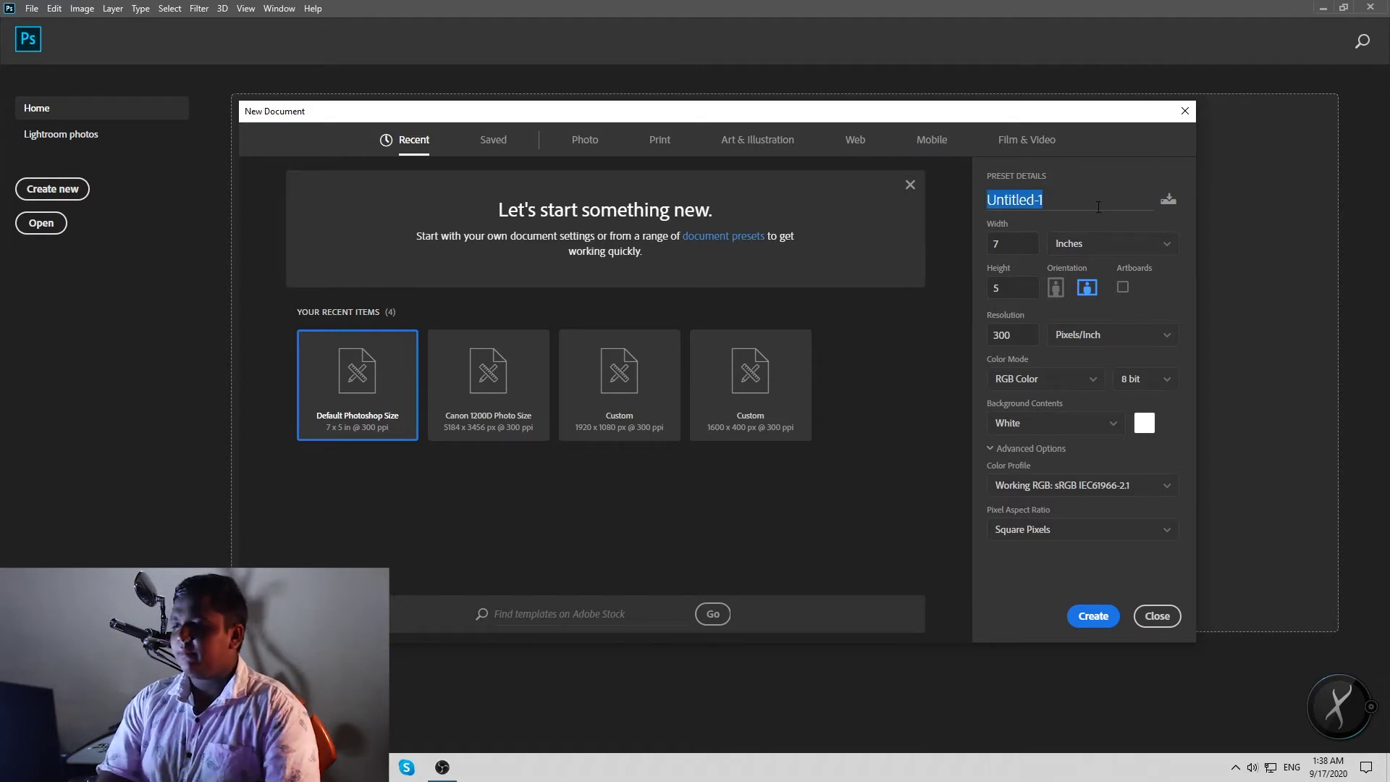
pyautogui.press('BackSpace')
pyautogui.write('T')
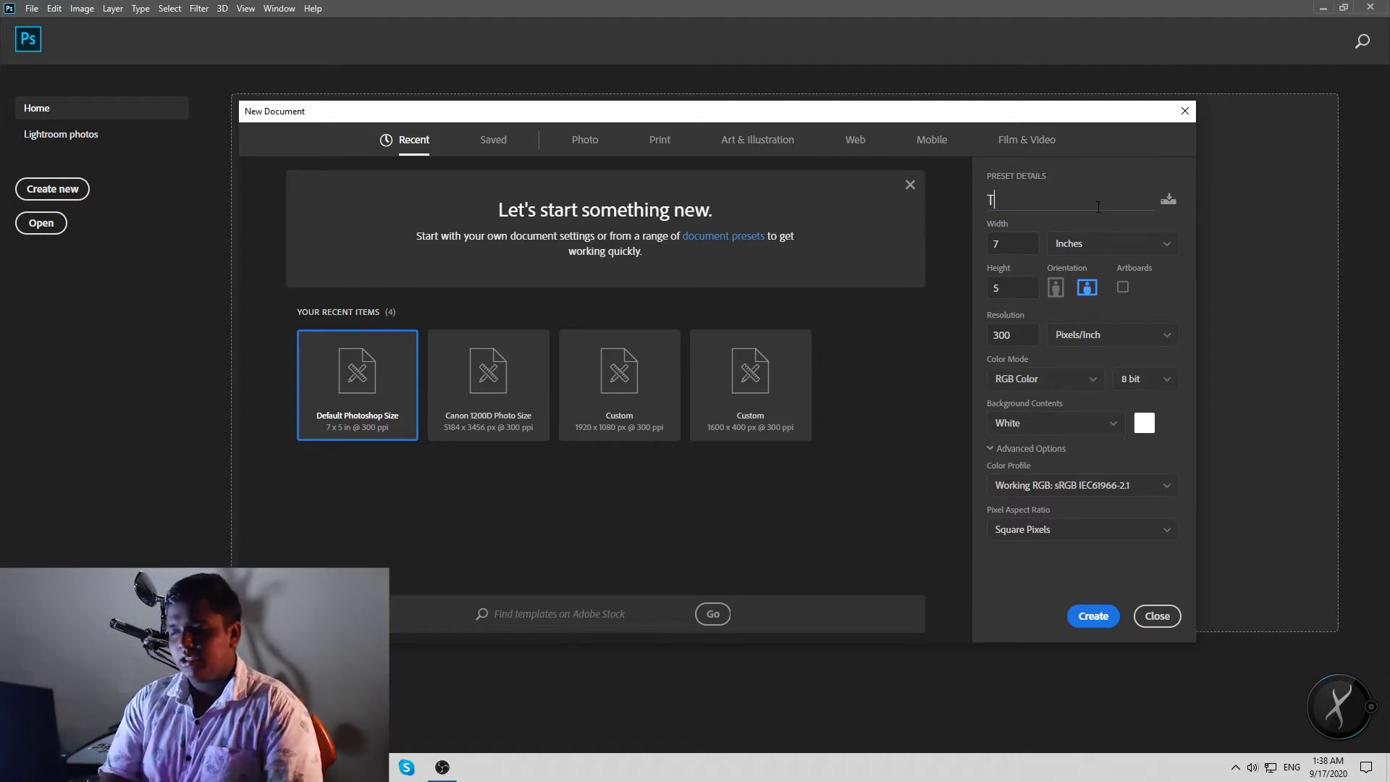
pyautogui.write('est ')
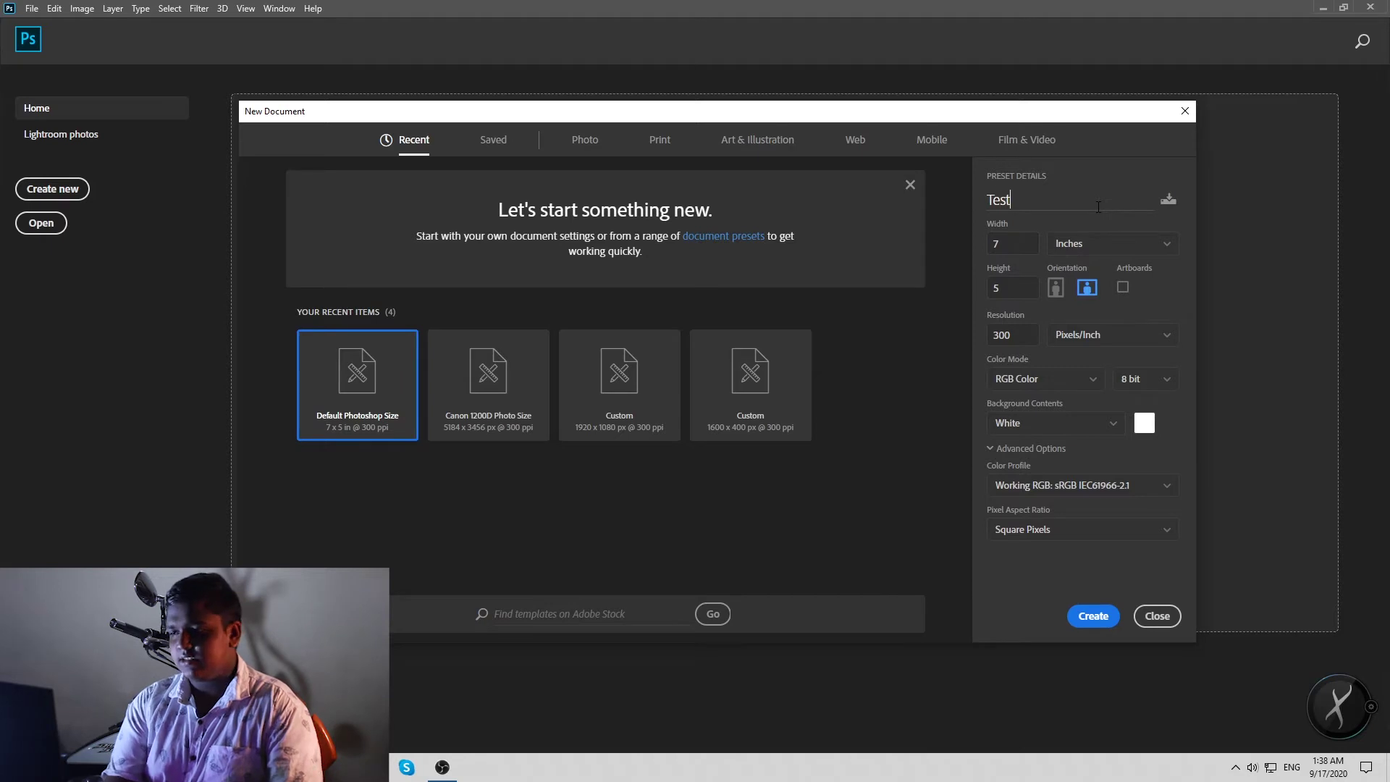
pyautogui.write('1')
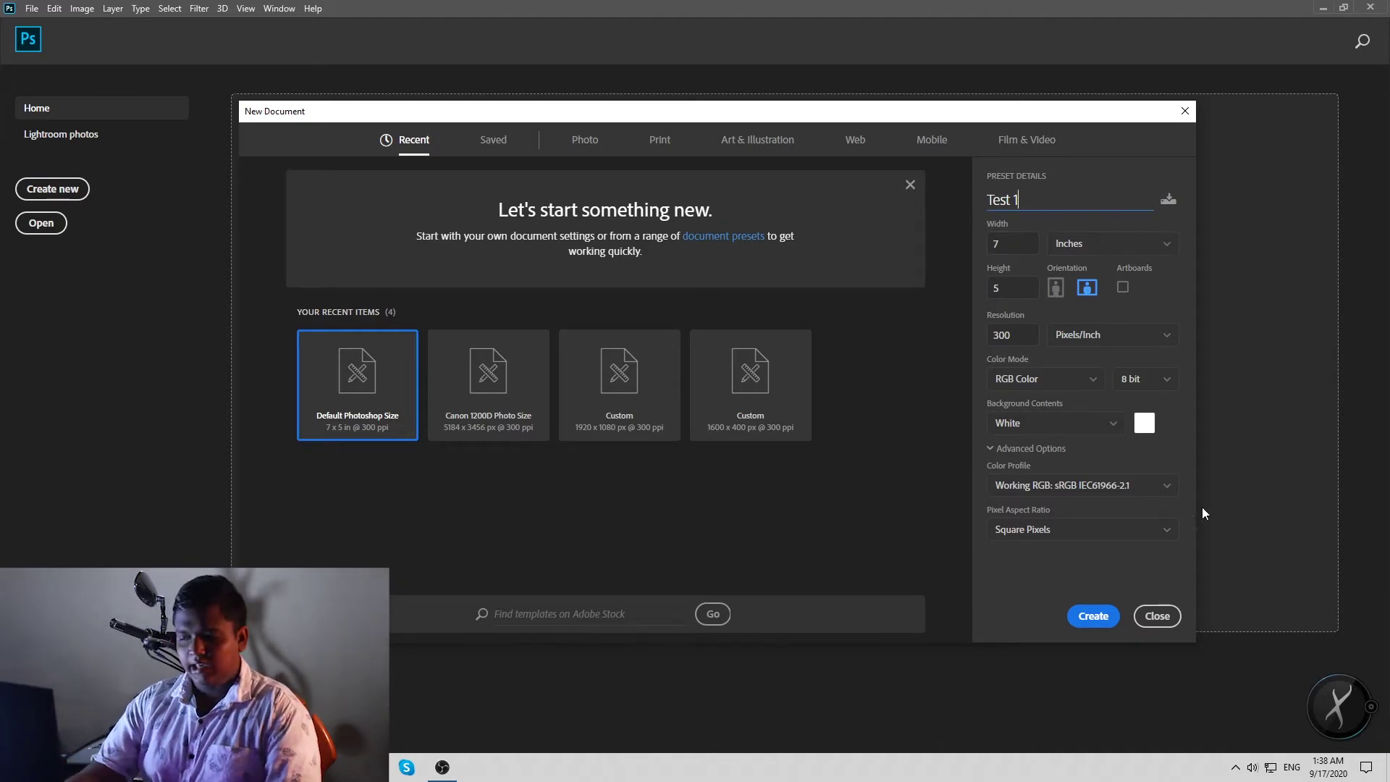
pyautogui.click(1100, 617)
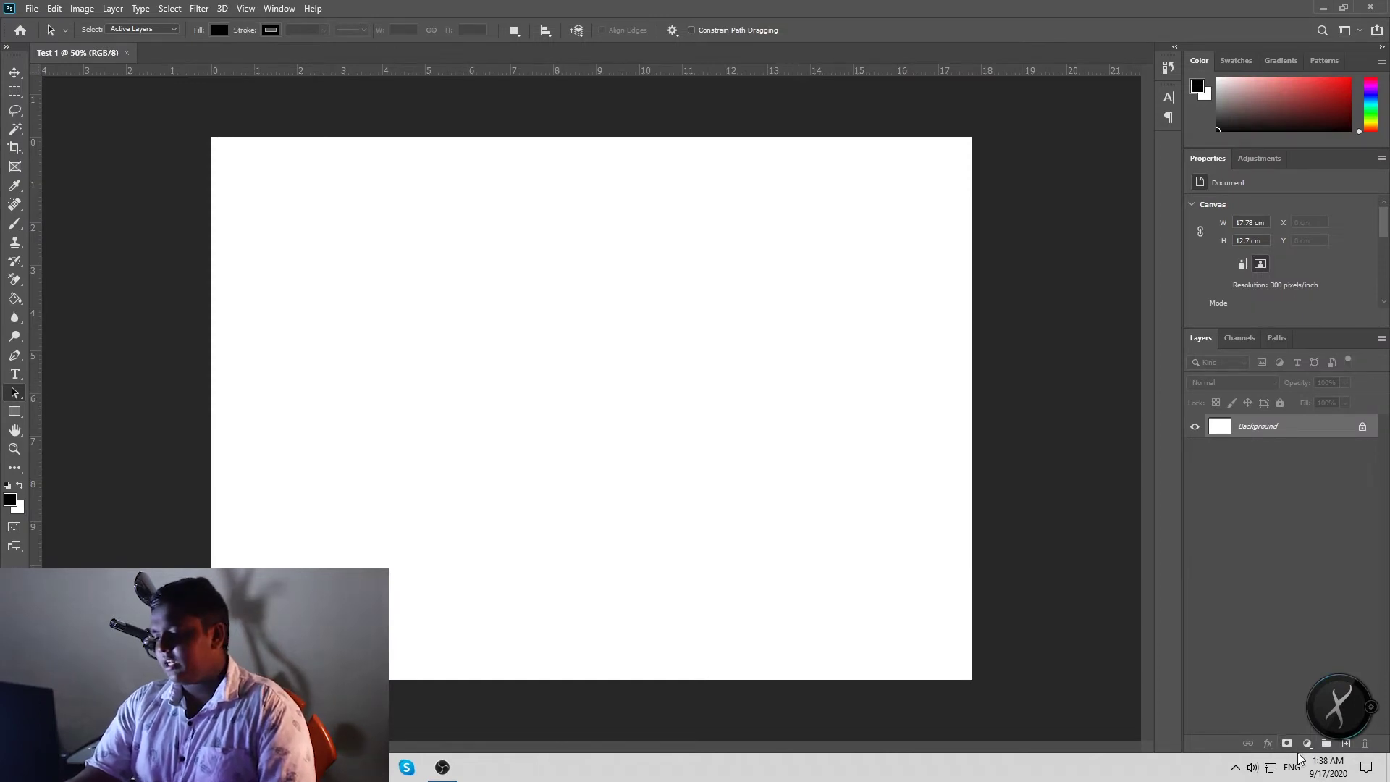
# Add a solid red (d80000) Color Fill layer covering the Test 1 canvas
pyautogui.click(1286, 744)
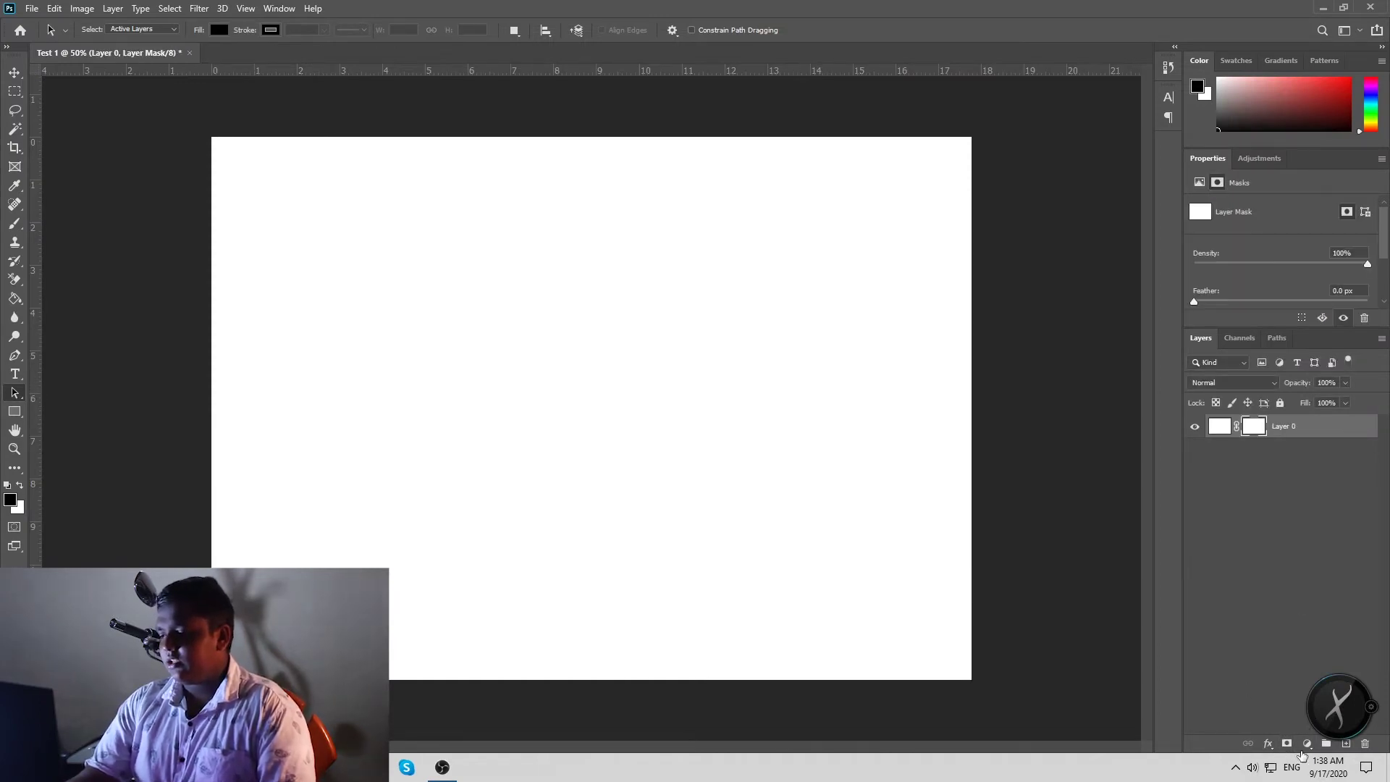
pyautogui.hotkey('ctrl', 'z')
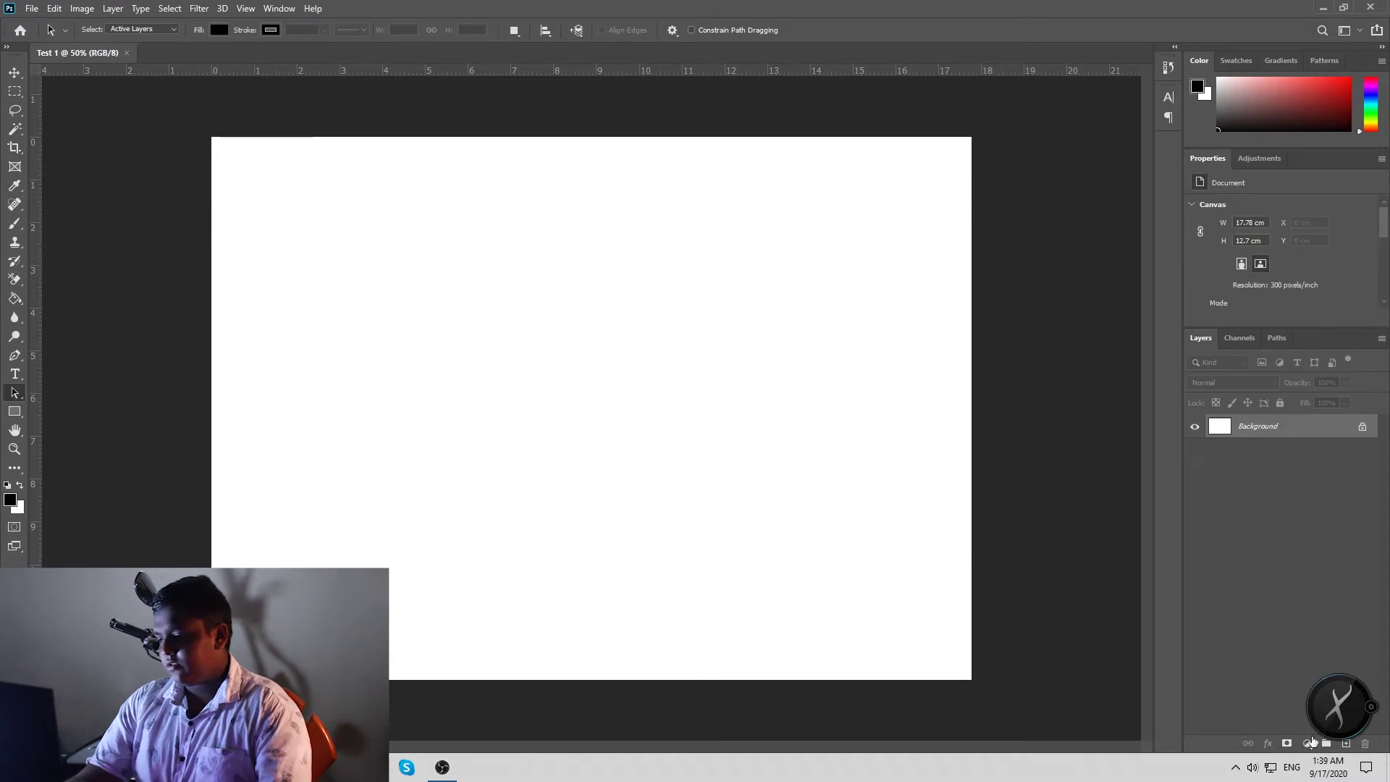
pyautogui.click(1306, 744)
pyautogui.click(1302, 491)
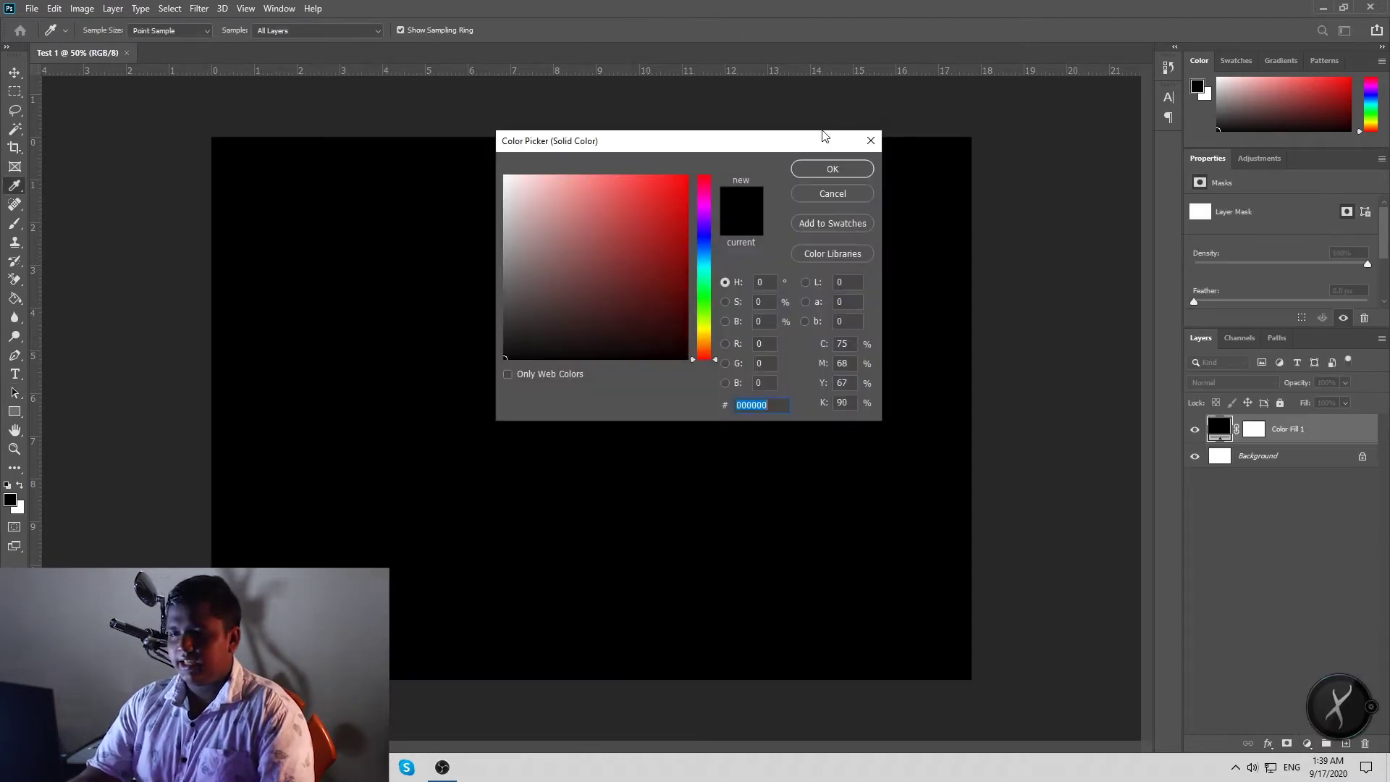
pyautogui.click(687, 203)
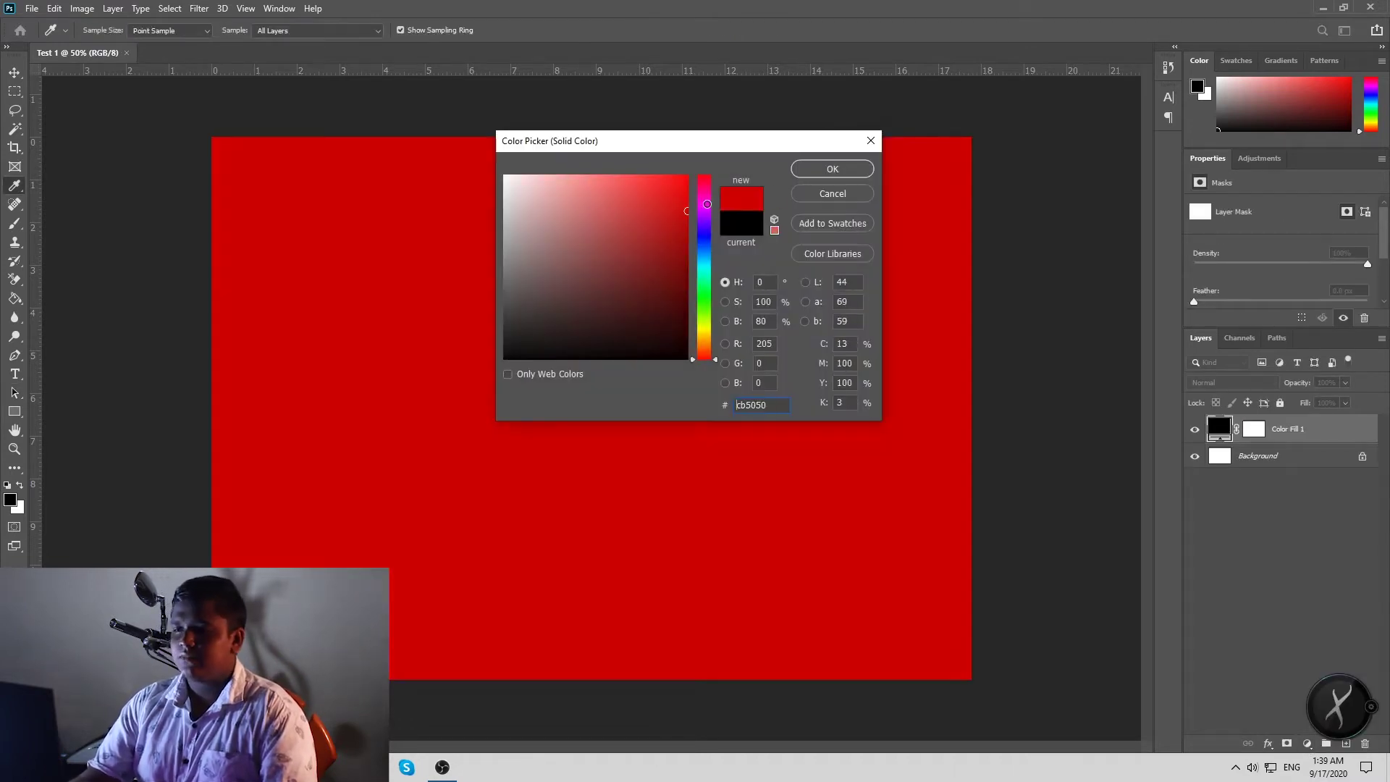
pyautogui.click(815, 165)
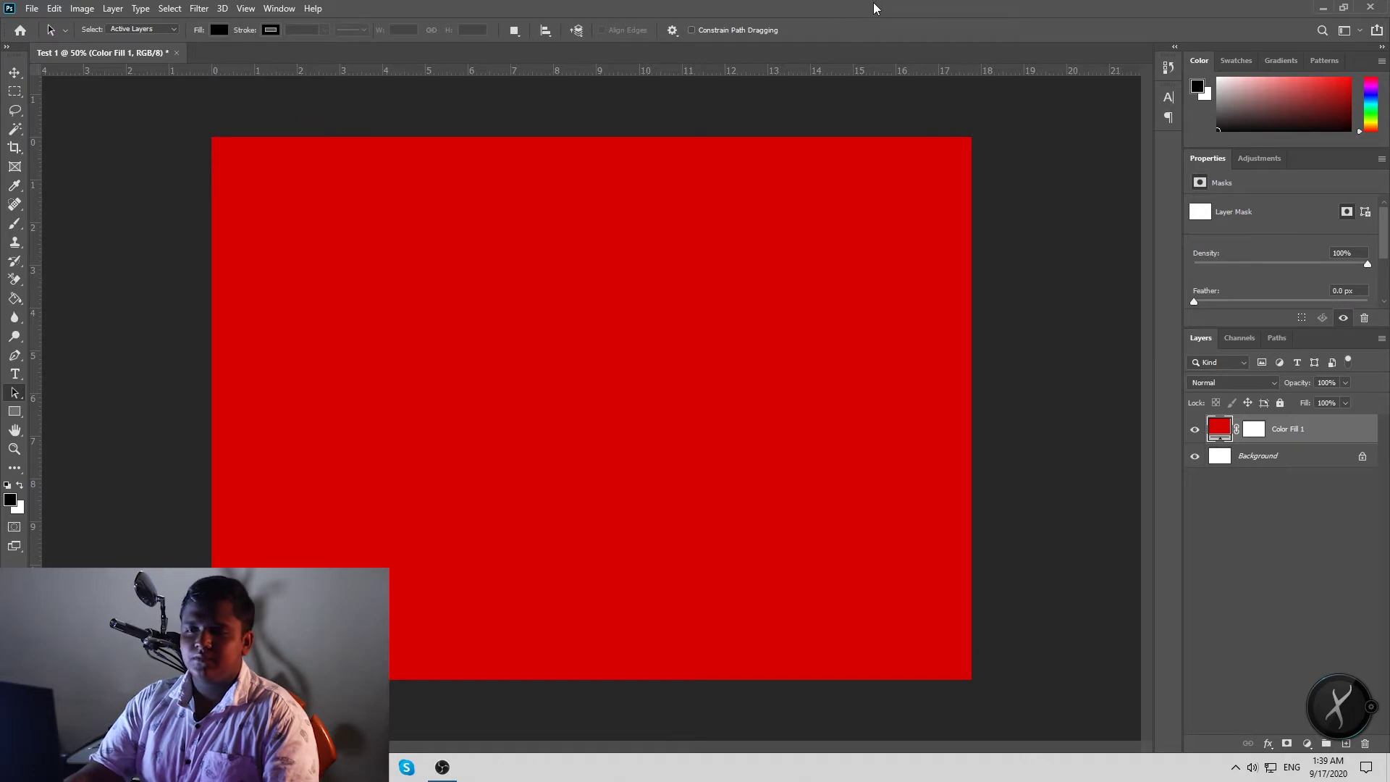
pyautogui.click(32, 8)
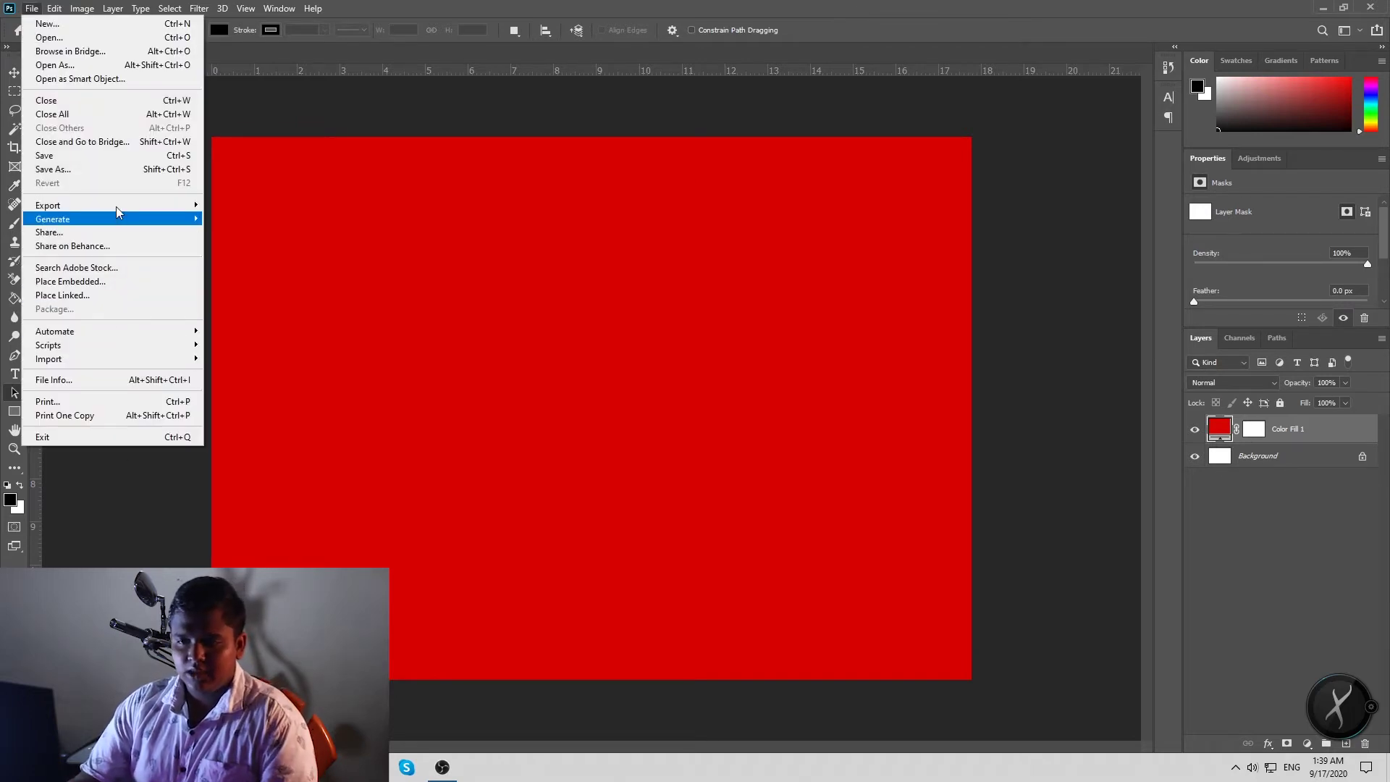
pyautogui.moveTo(47, 206)
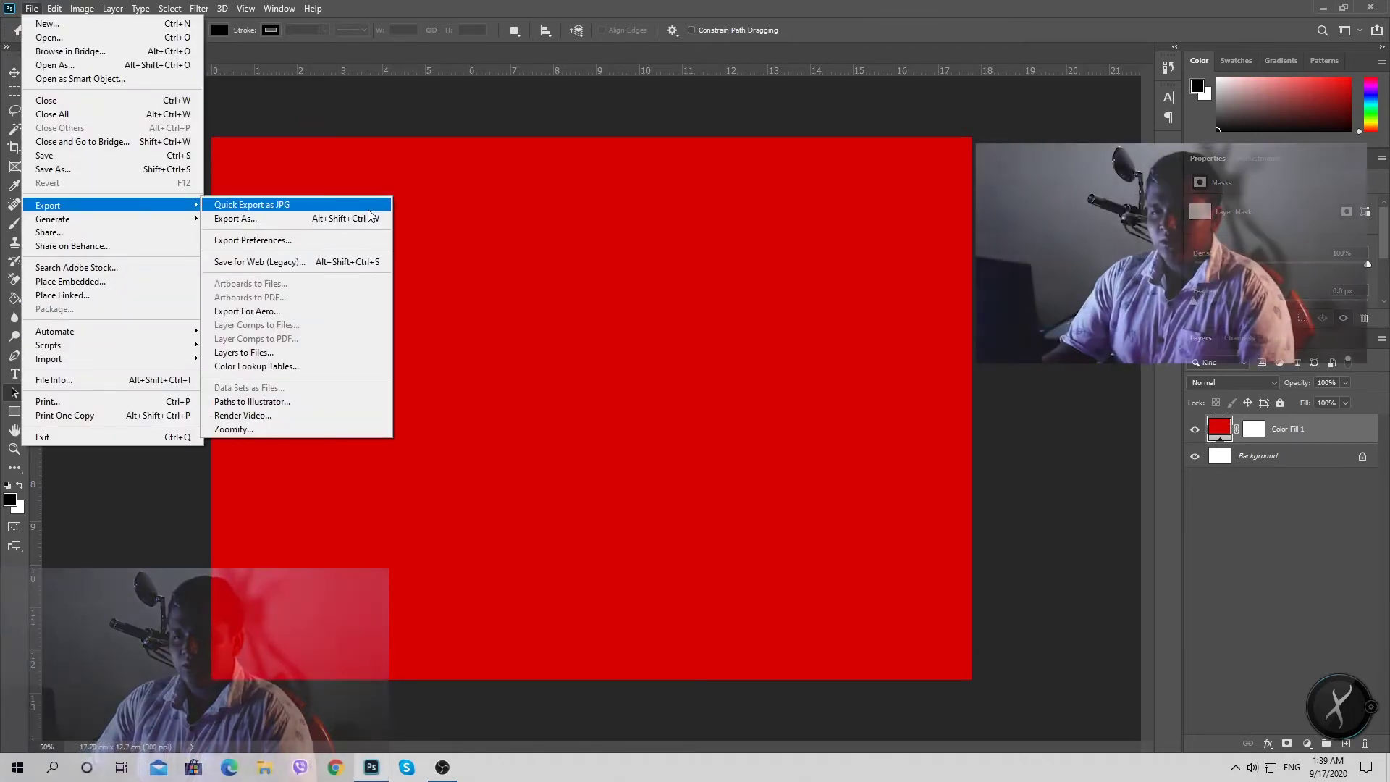
# Abandon the JPG quick export and close Test 1 without saving changes
pyautogui.click(366, 207)
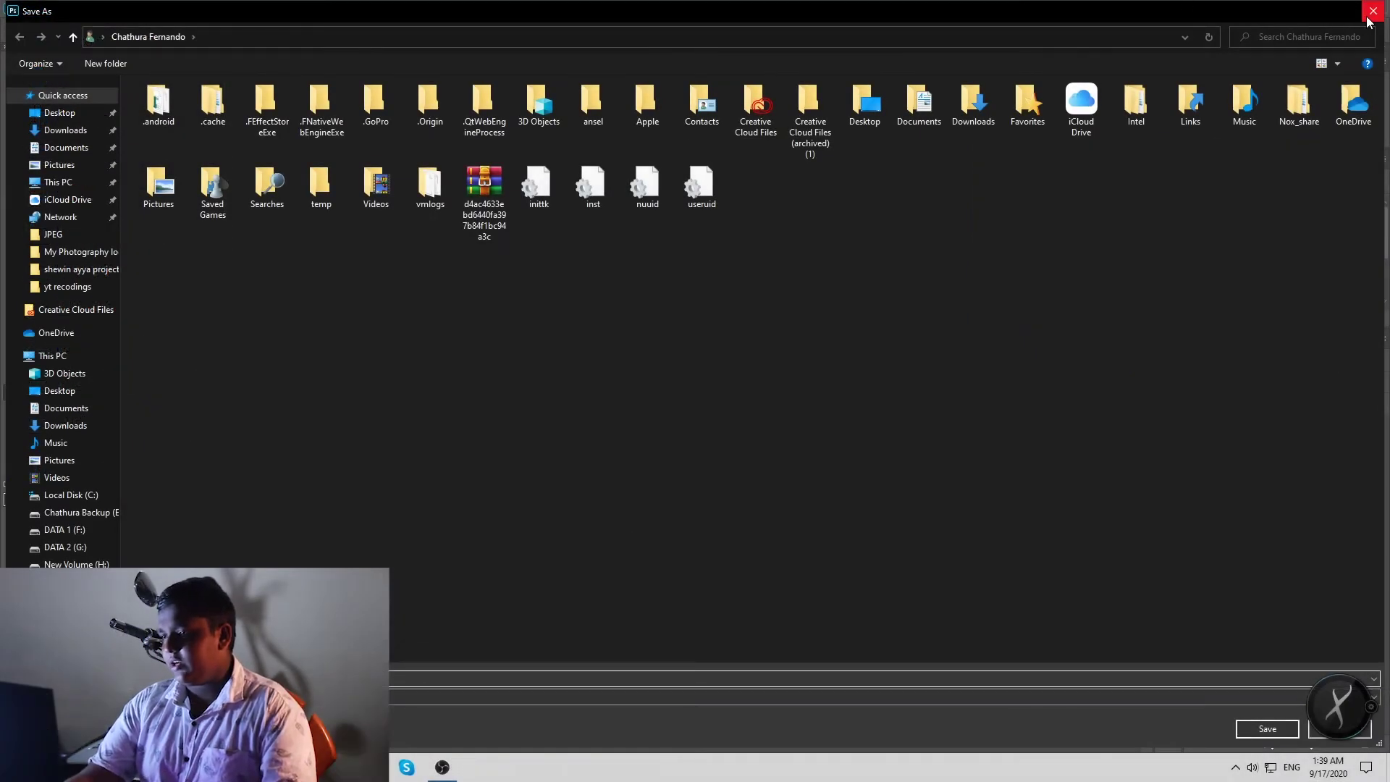
pyautogui.click(1372, 11)
pyautogui.click(177, 55)
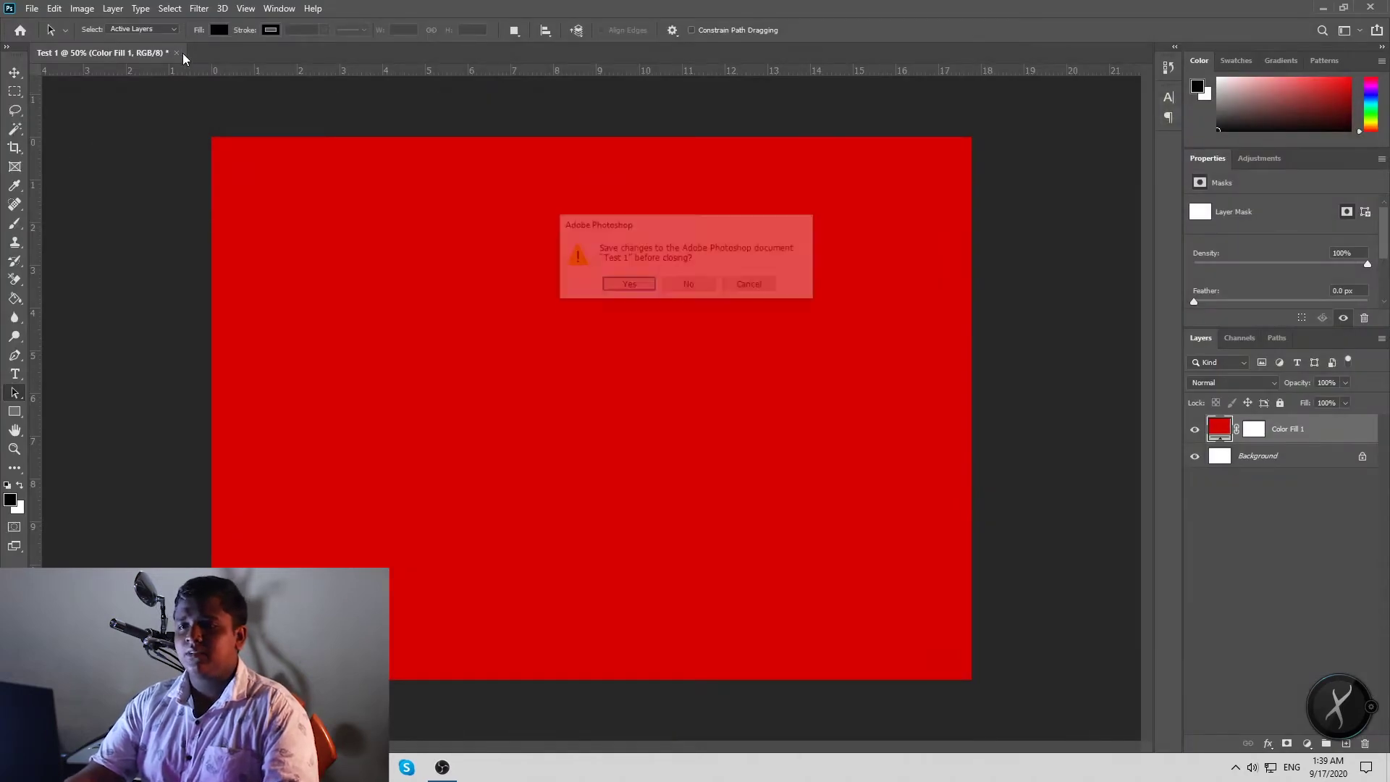
pyautogui.click(696, 287)
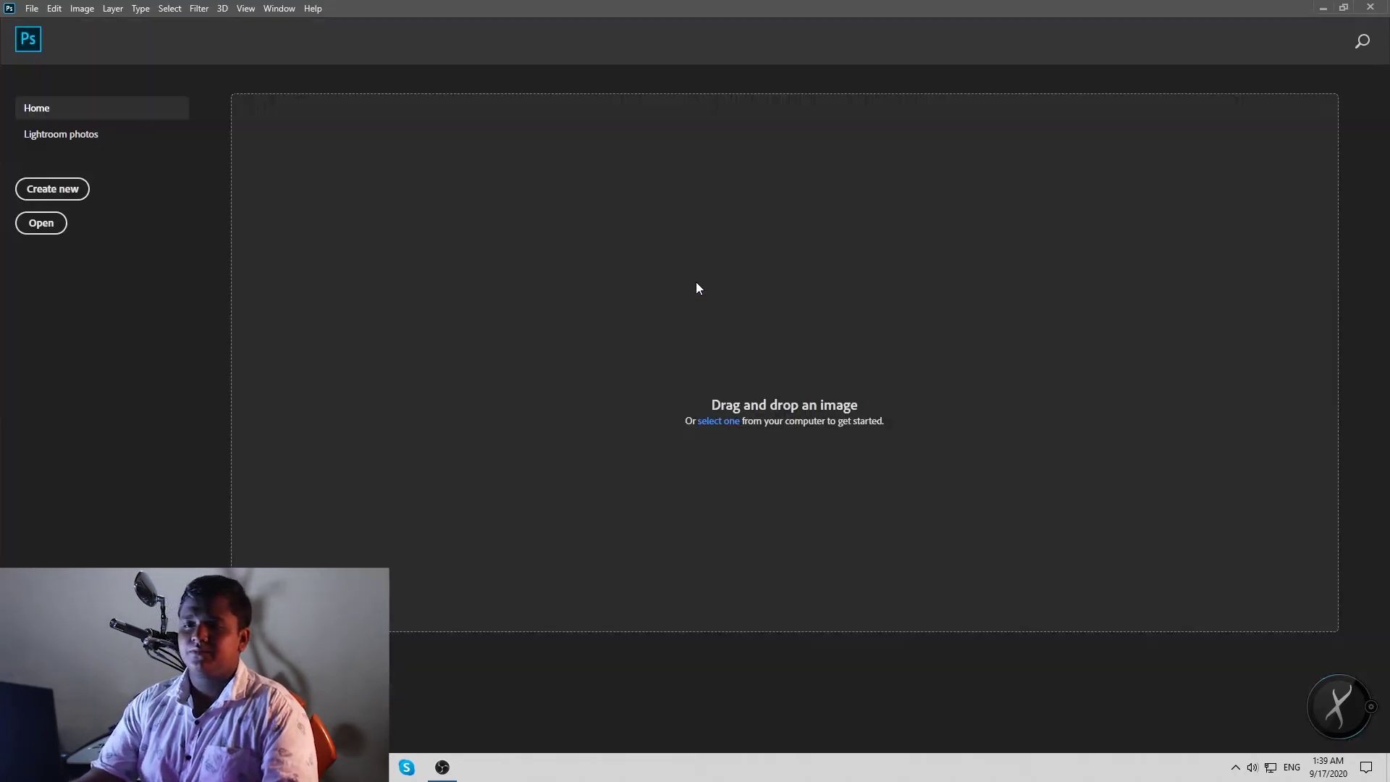
# Start a new document and select its width and height fields for editing
pyautogui.click(71, 196)
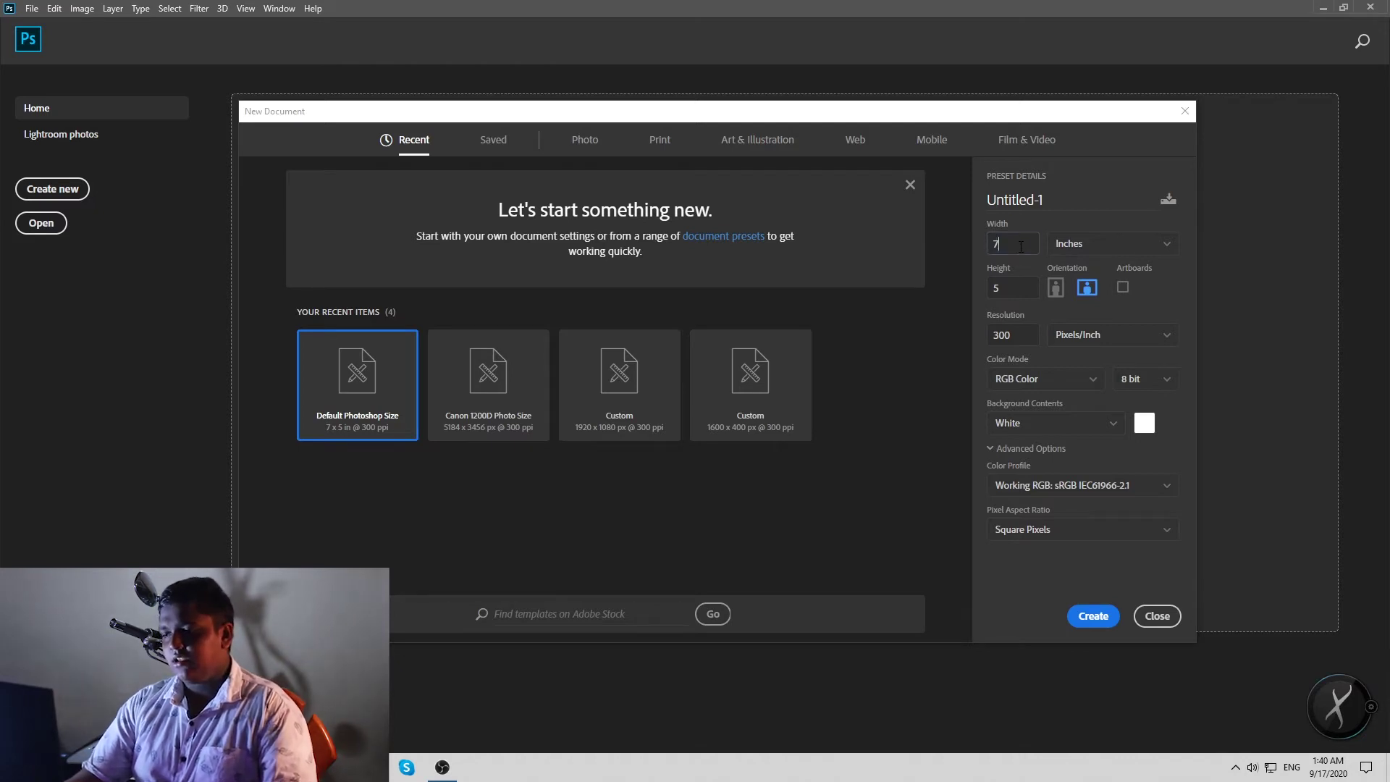
pyautogui.click(1016, 289)
pyautogui.click(1032, 236)
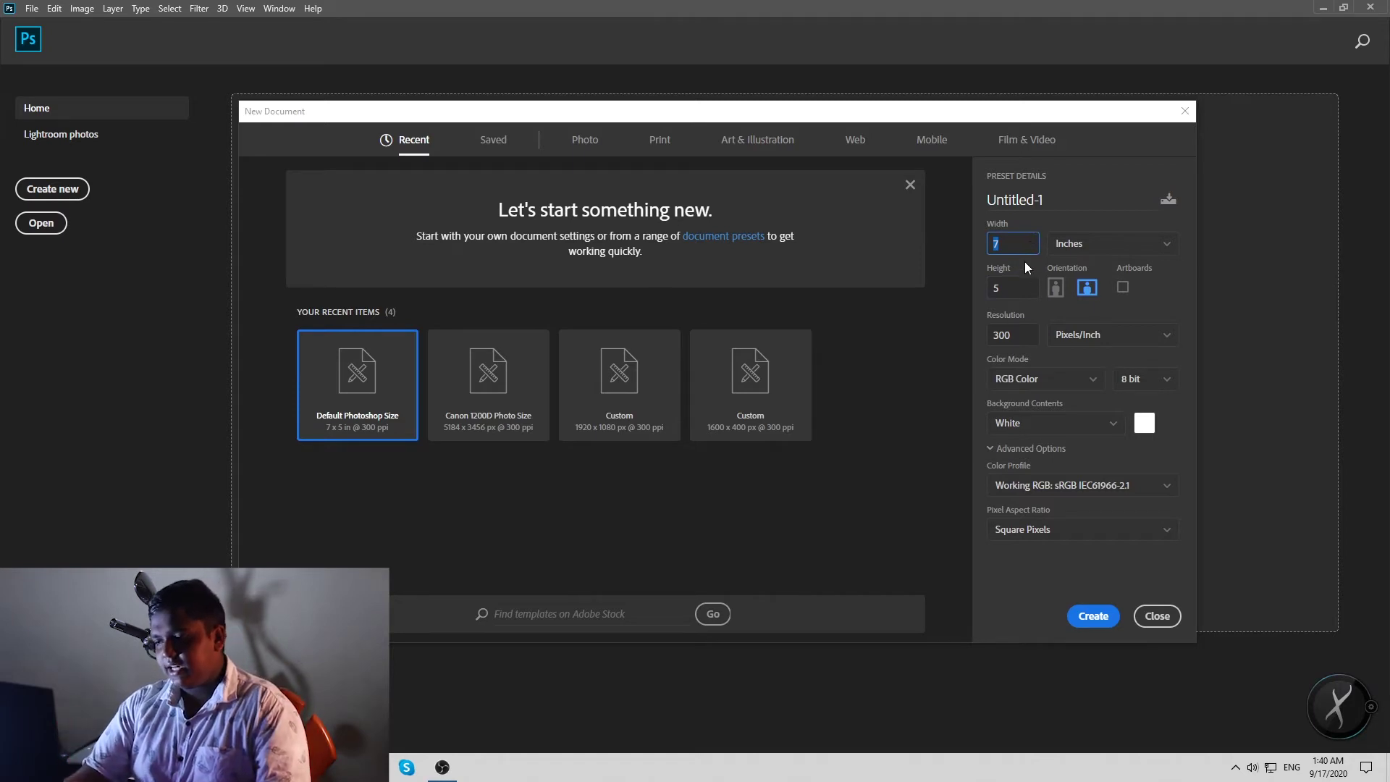
pyautogui.click(1018, 279)
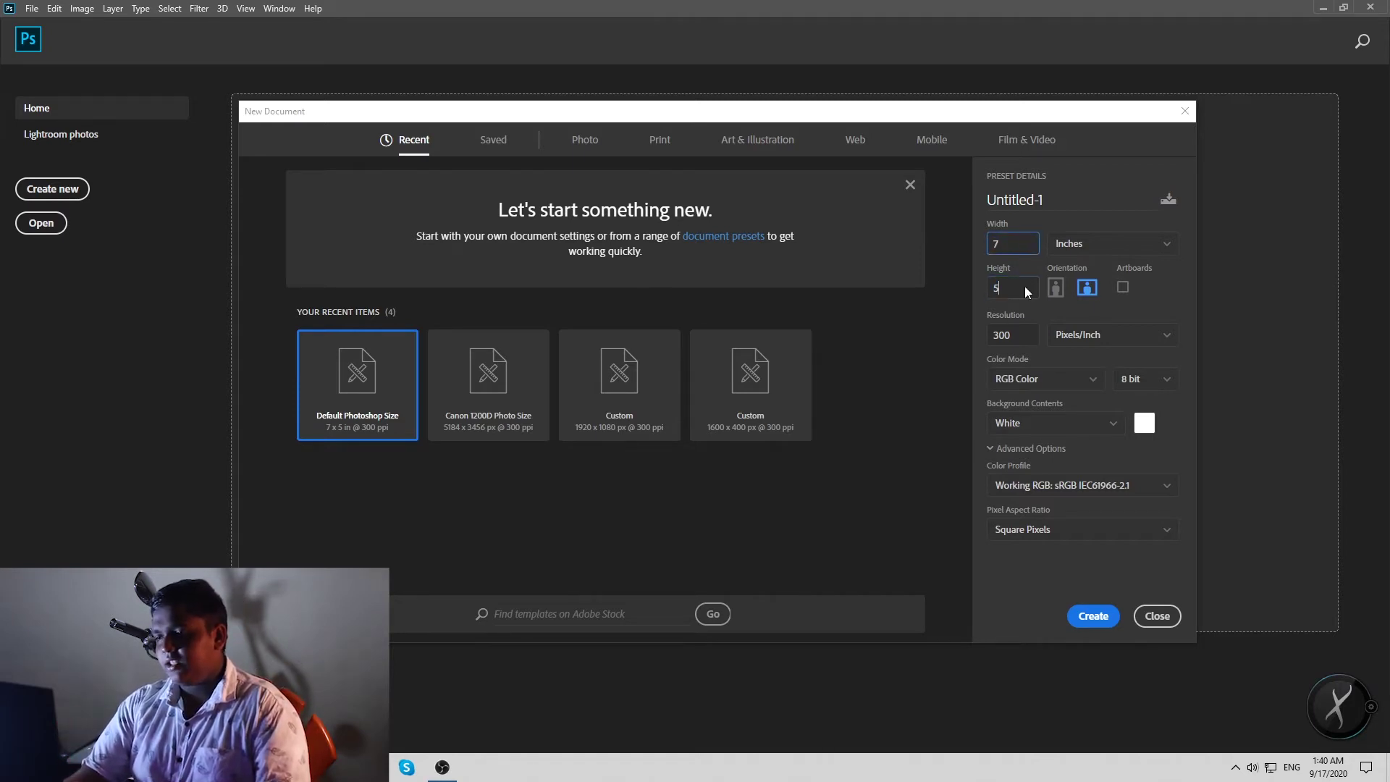
pyautogui.click(1024, 286)
pyautogui.click(1079, 226)
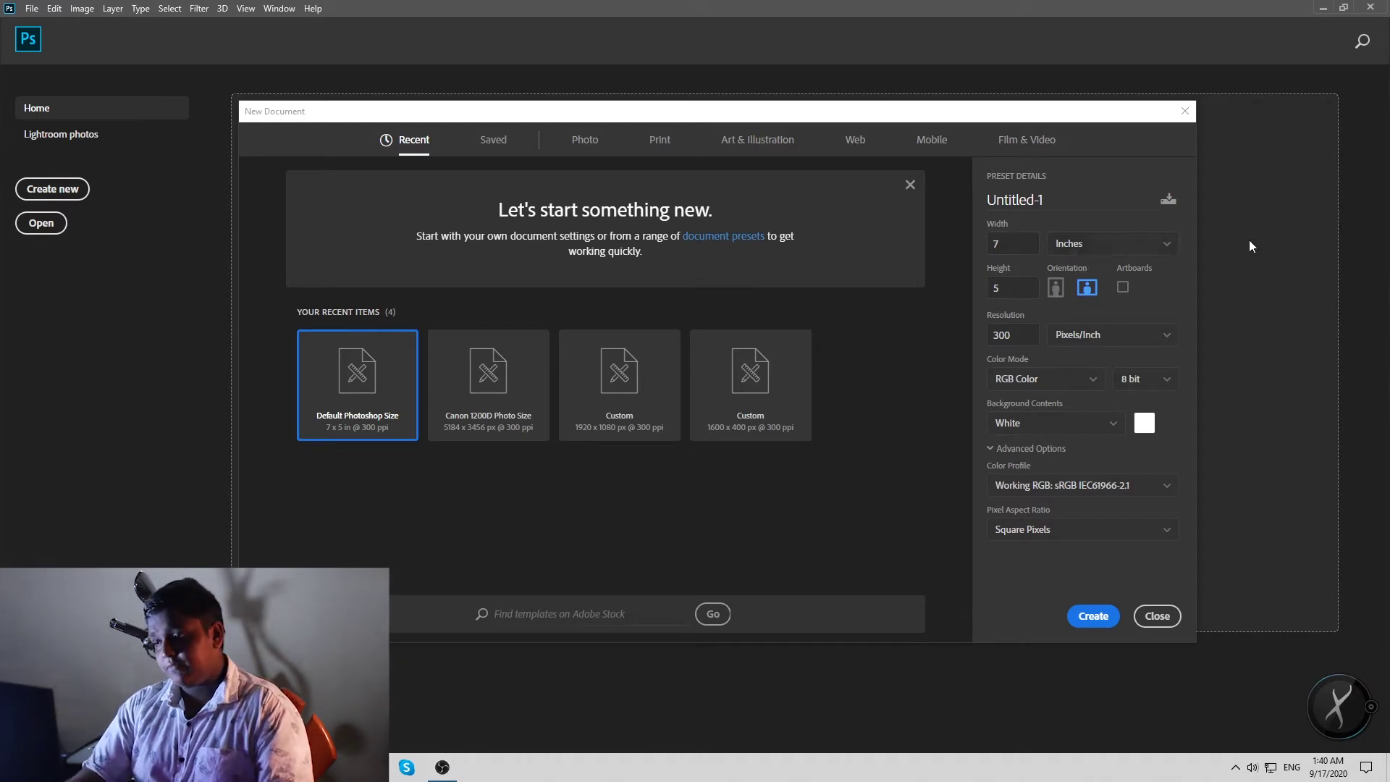
# Switch the size units to Pixels and enter 1920 width by 1080 height
pyautogui.click(1159, 253)
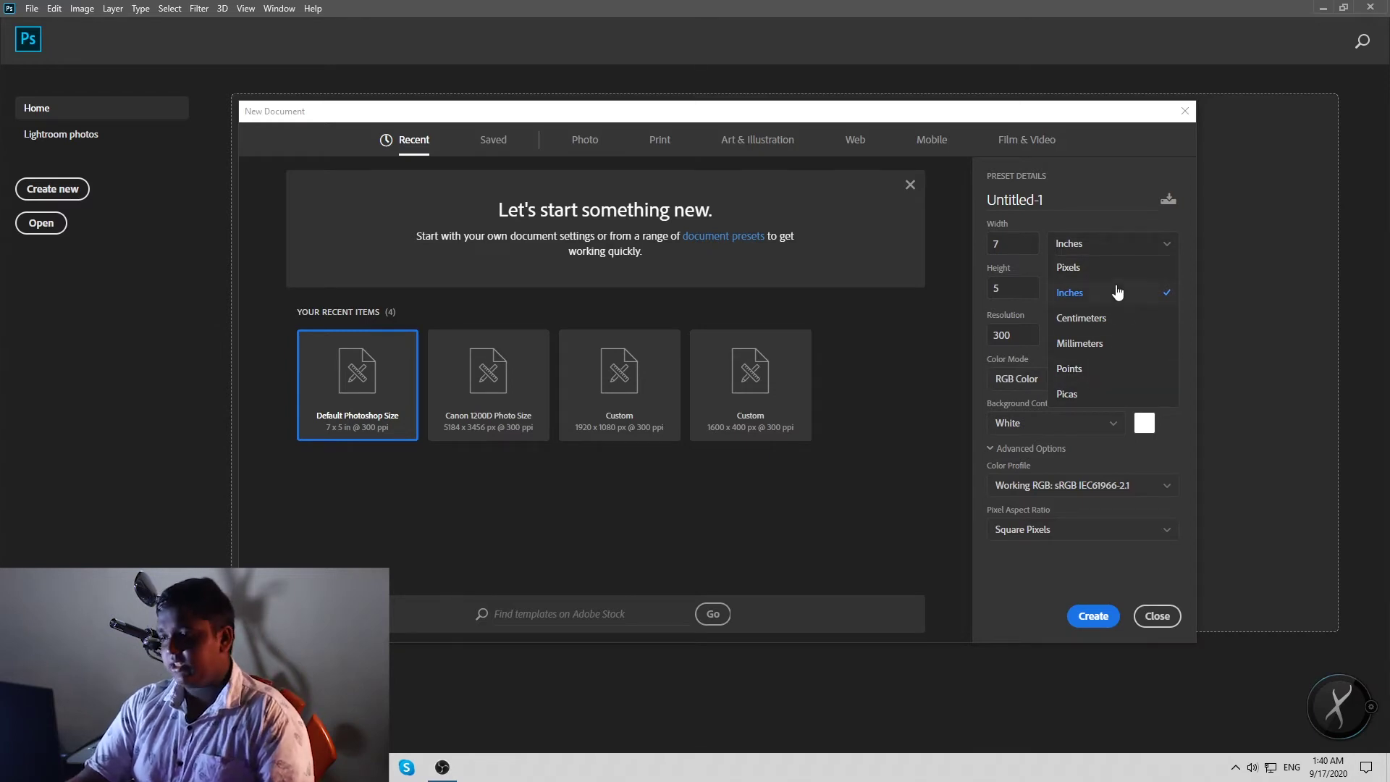
pyautogui.click(1114, 267)
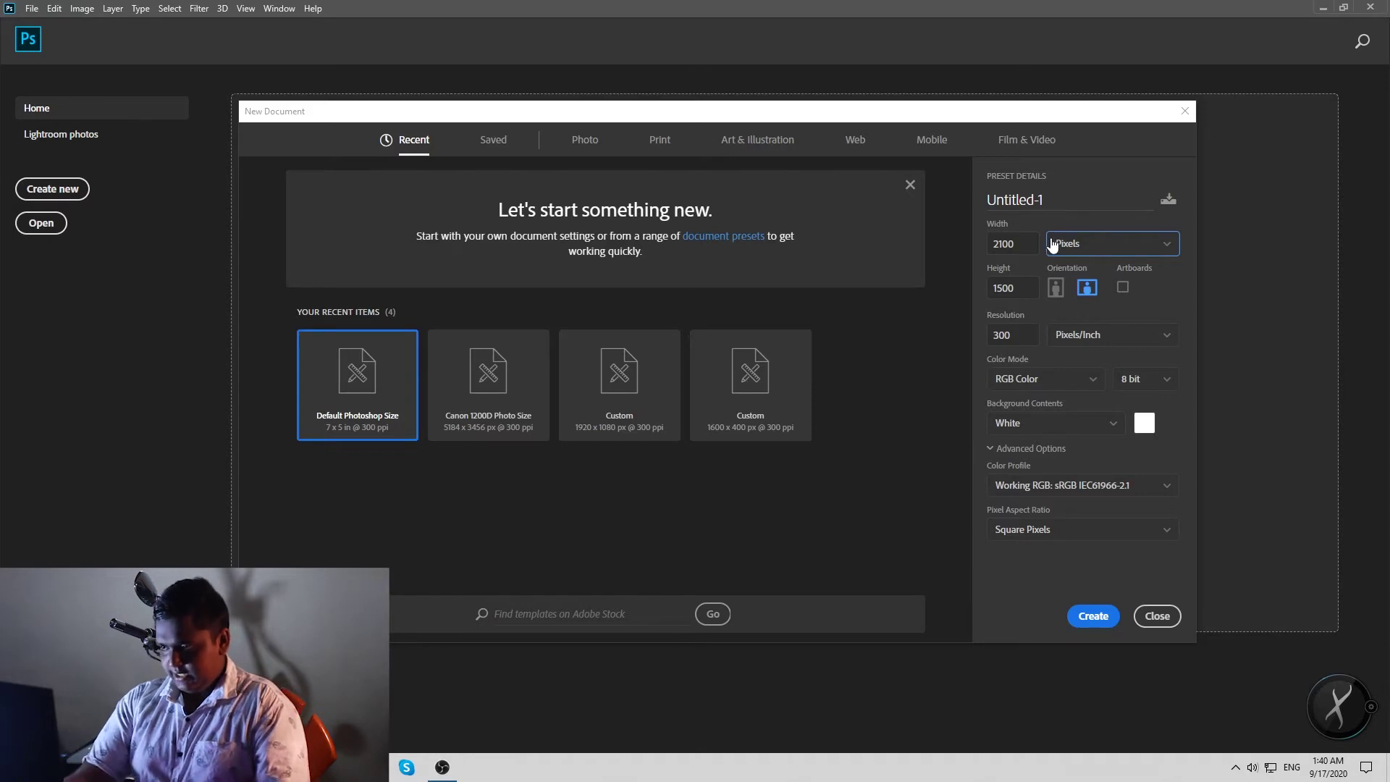
pyautogui.doubleClick(1031, 251)
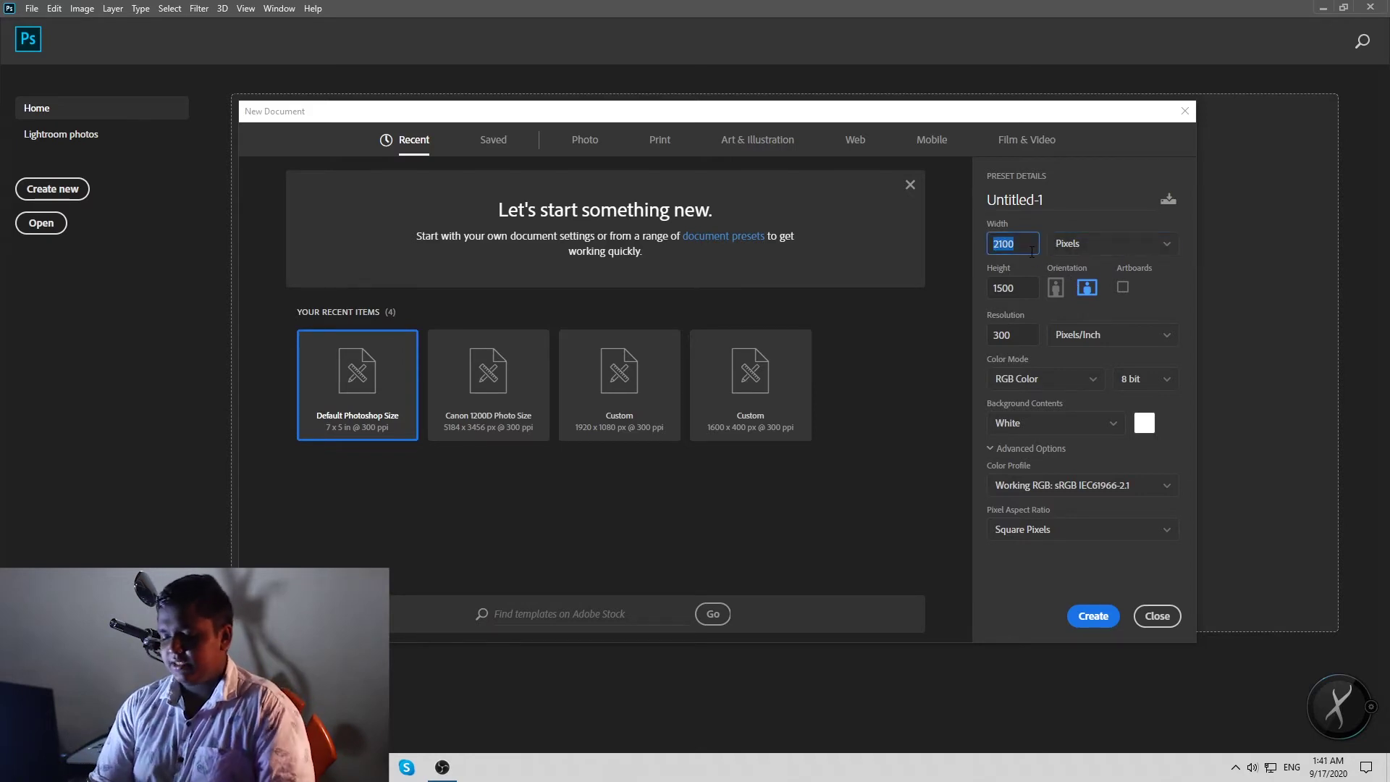
pyautogui.press('BackSpace')
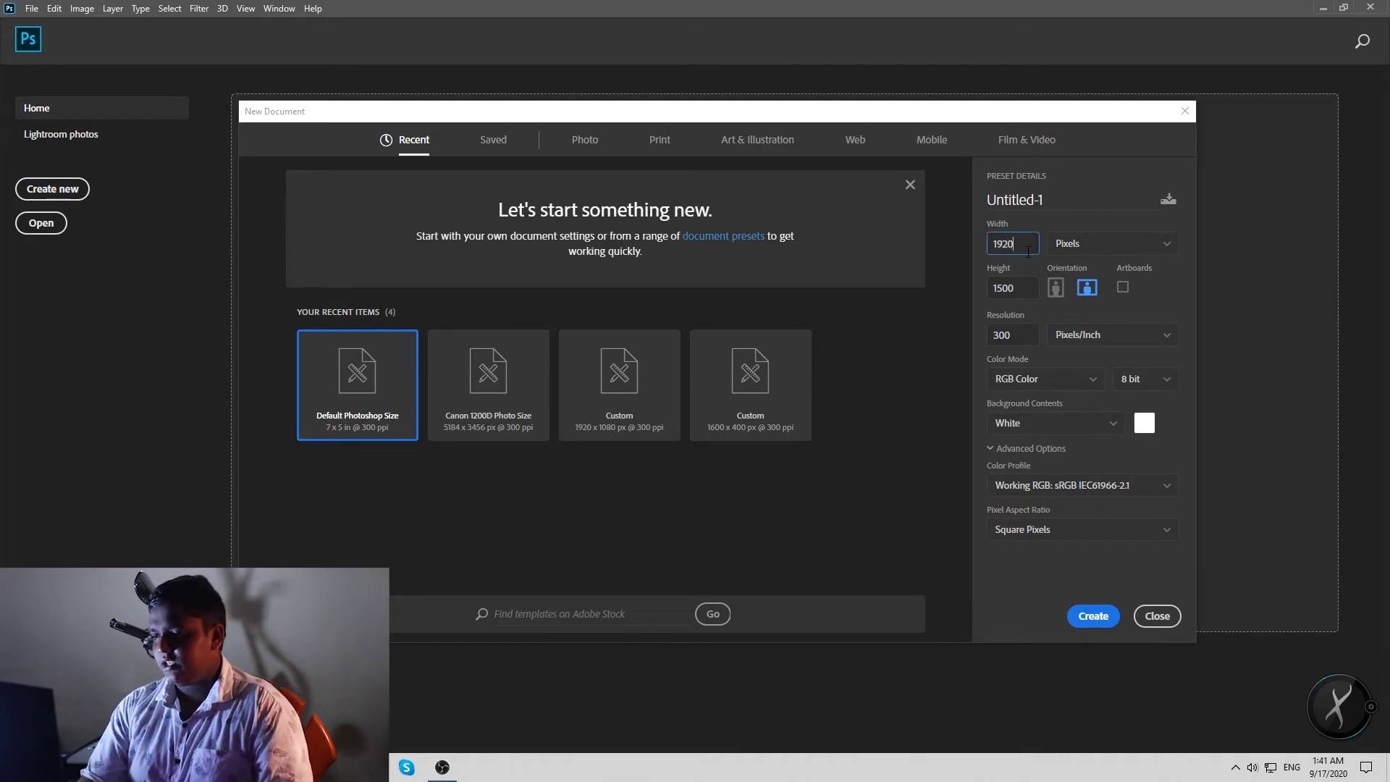
pyautogui.doubleClick(1023, 283)
pyautogui.write('10')
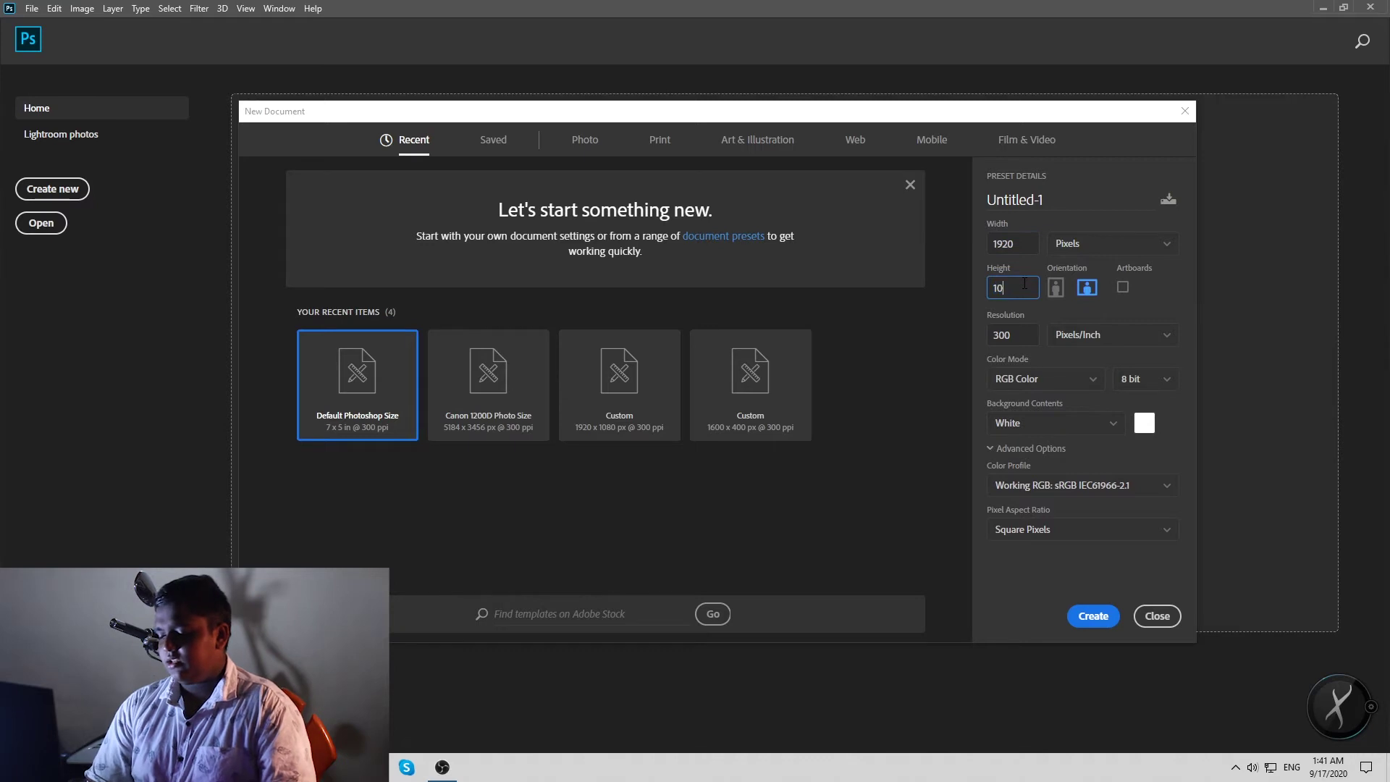
pyautogui.click(1159, 285)
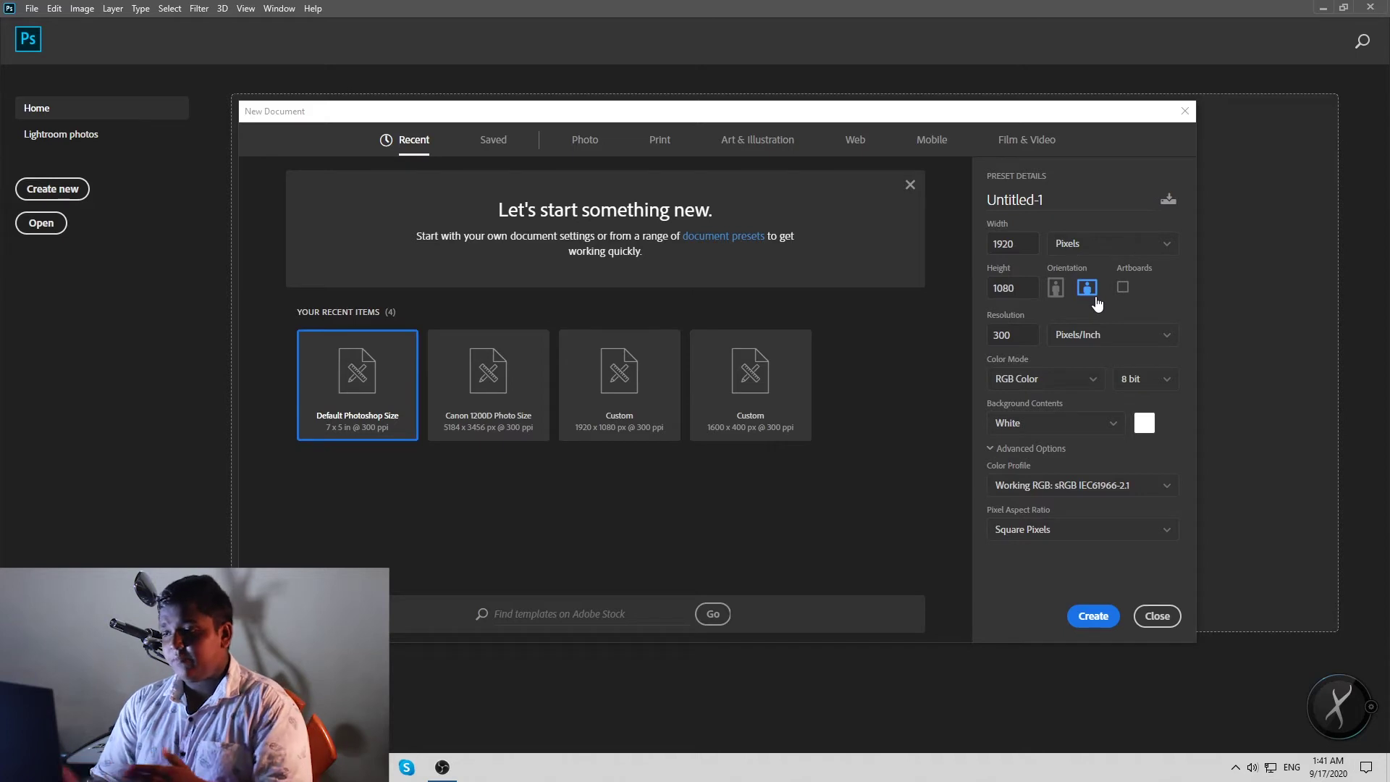
pyautogui.click(1055, 288)
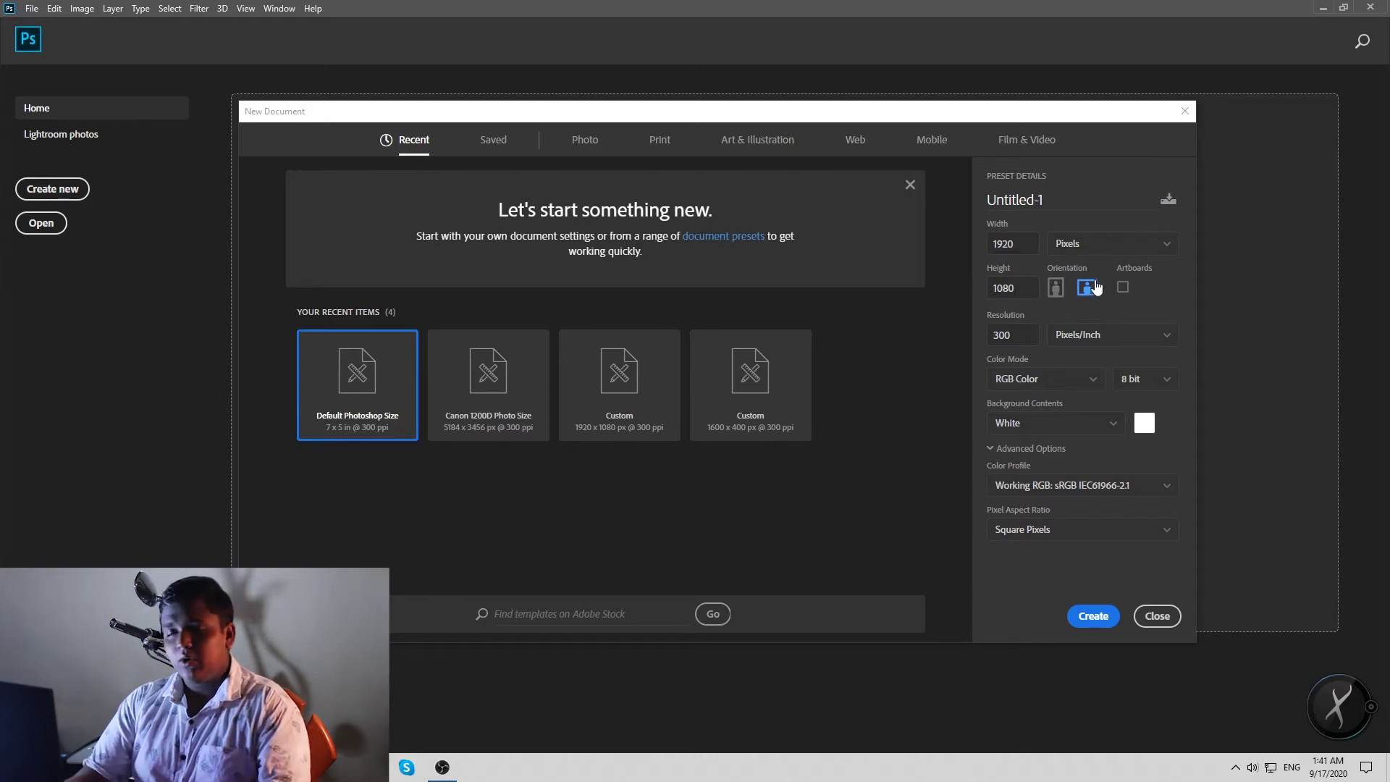
pyautogui.click(1055, 287)
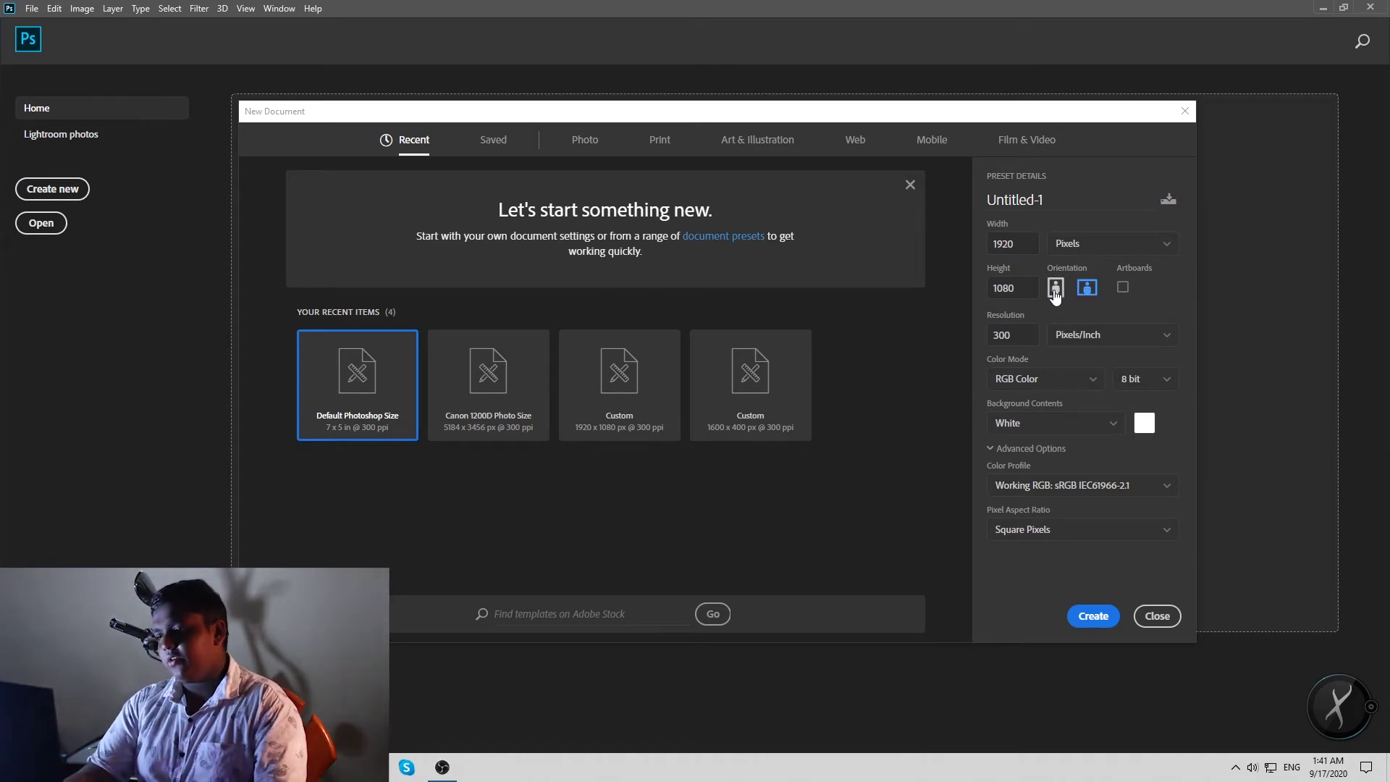
pyautogui.click(1054, 290)
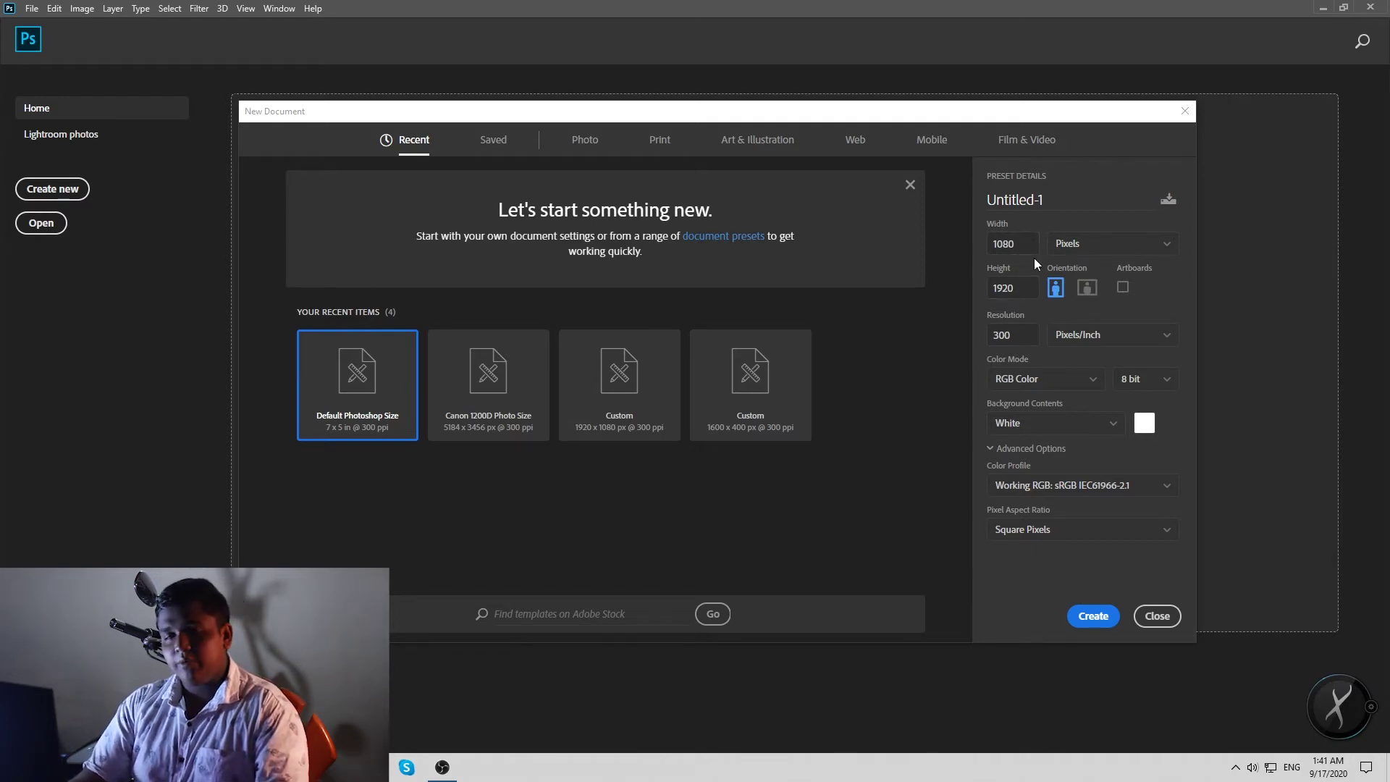
pyautogui.click(1094, 287)
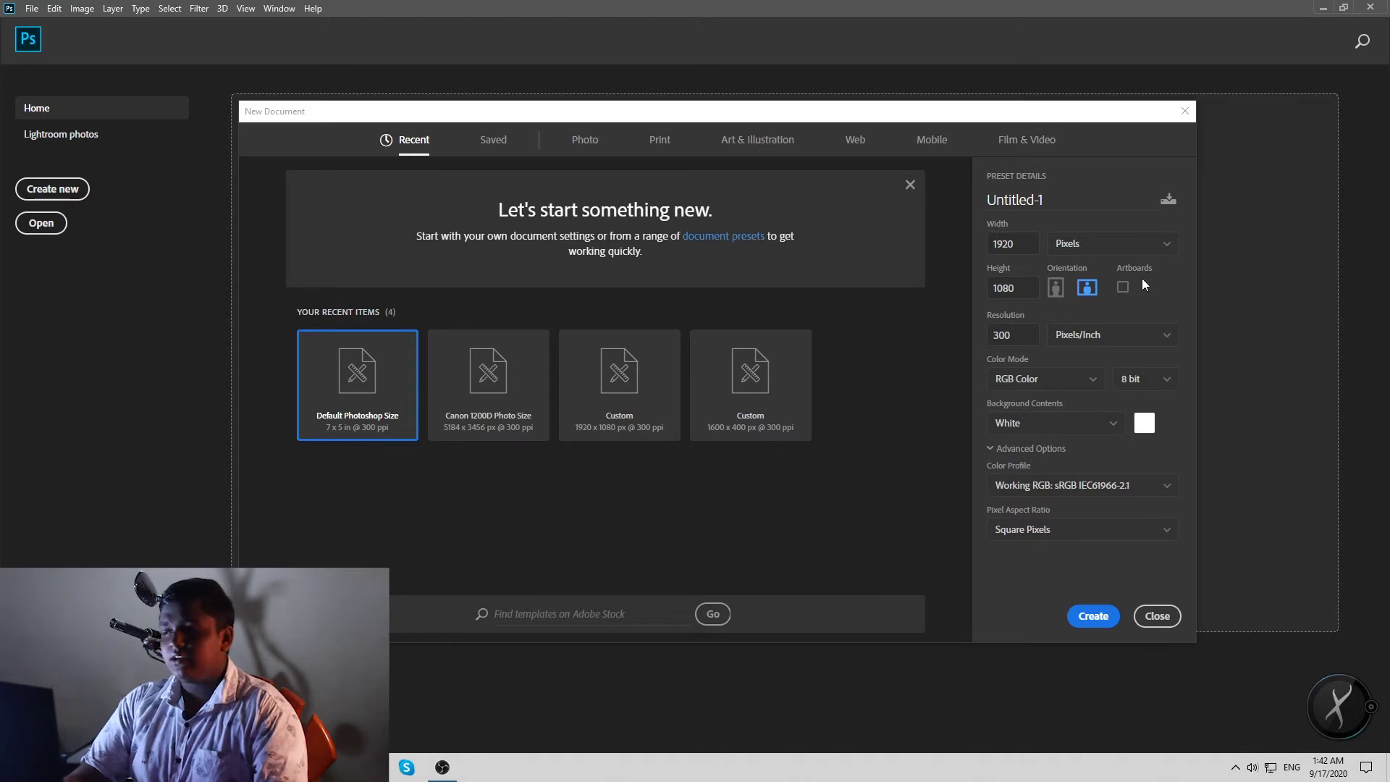
pyautogui.click(1123, 290)
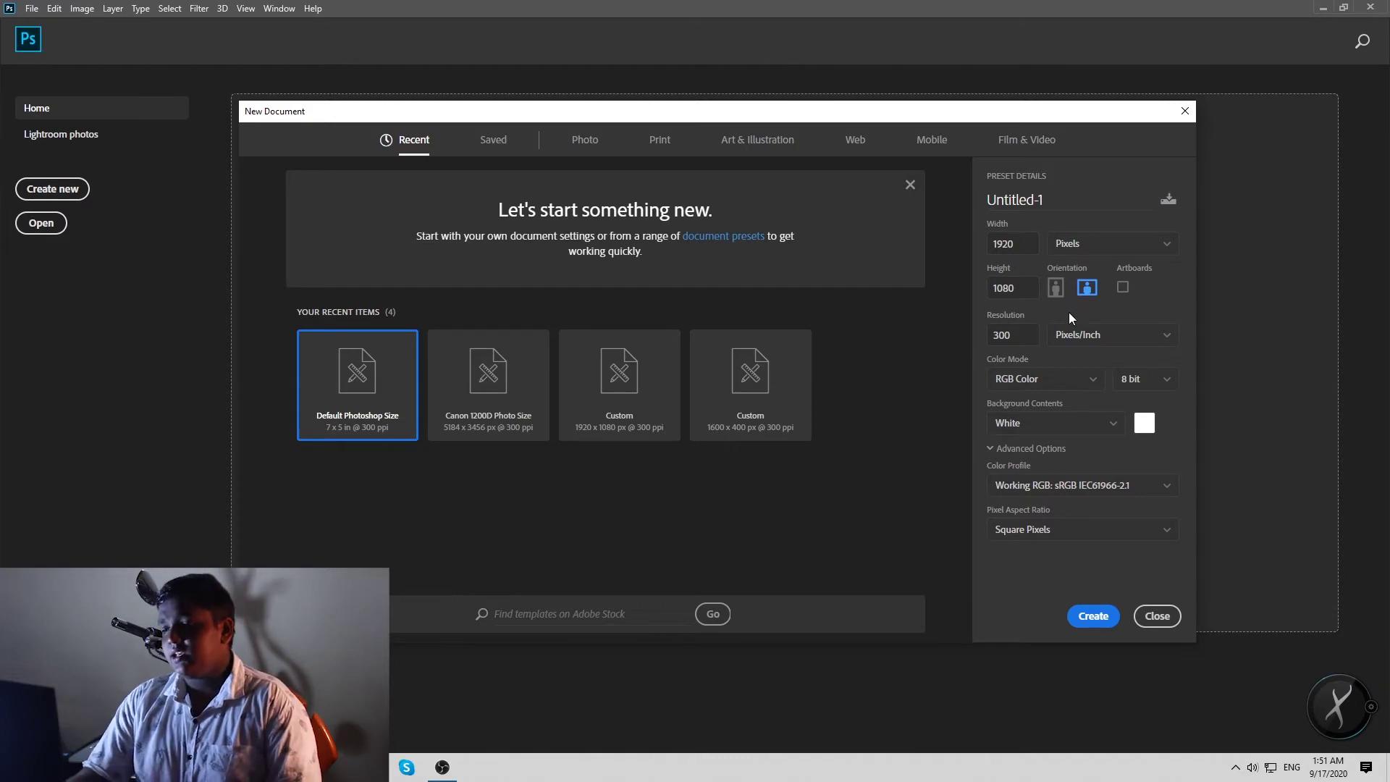
# Set the document resolution to 72
pyautogui.click(1018, 334)
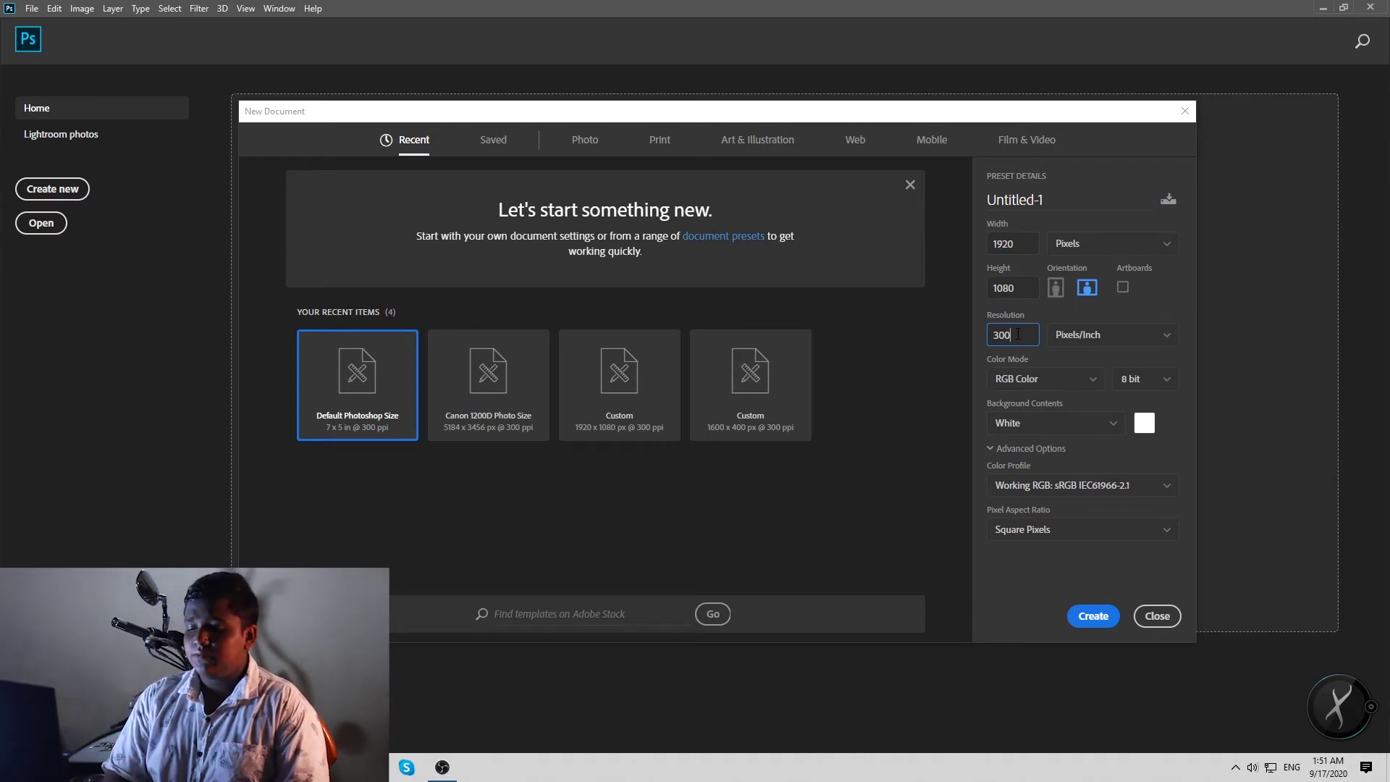
pyautogui.press('BackSpace')
pyautogui.press('BackSpace')
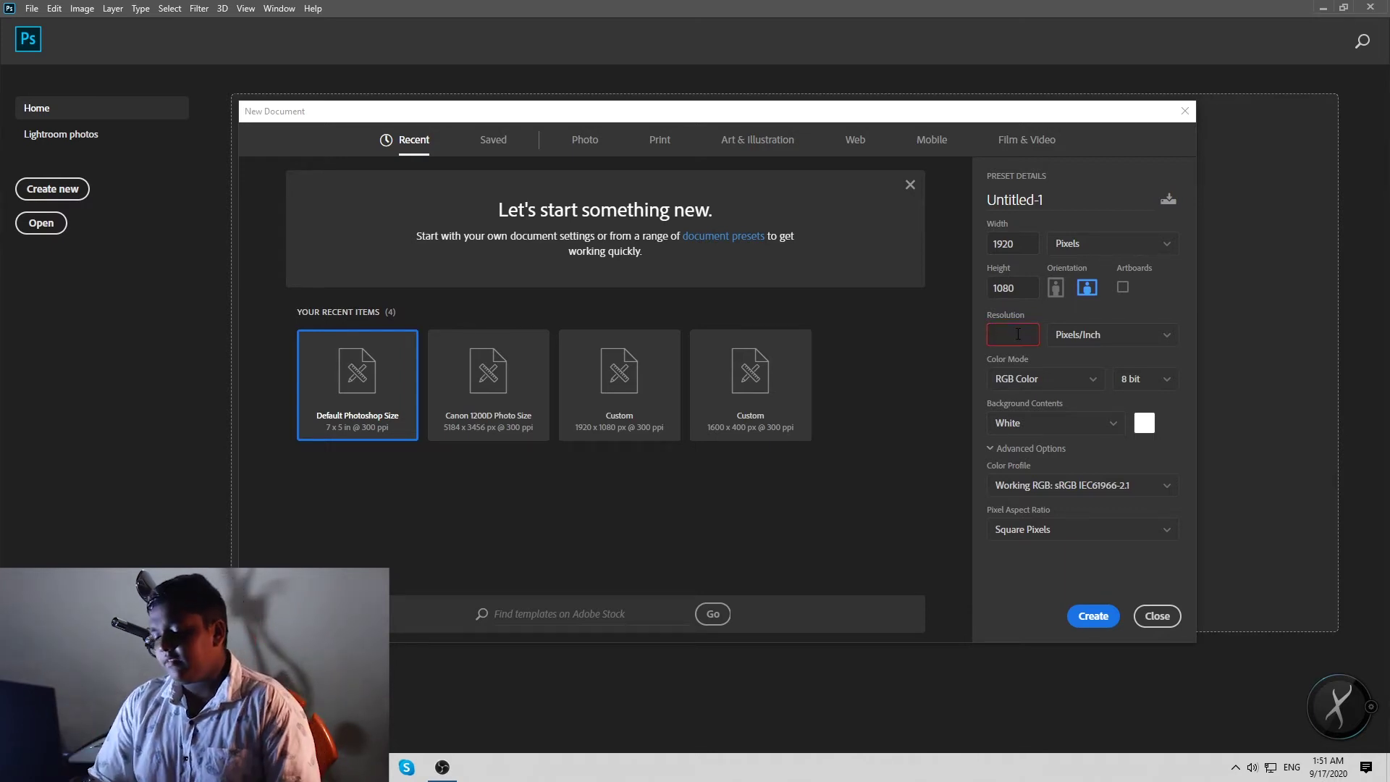
pyautogui.write('72')
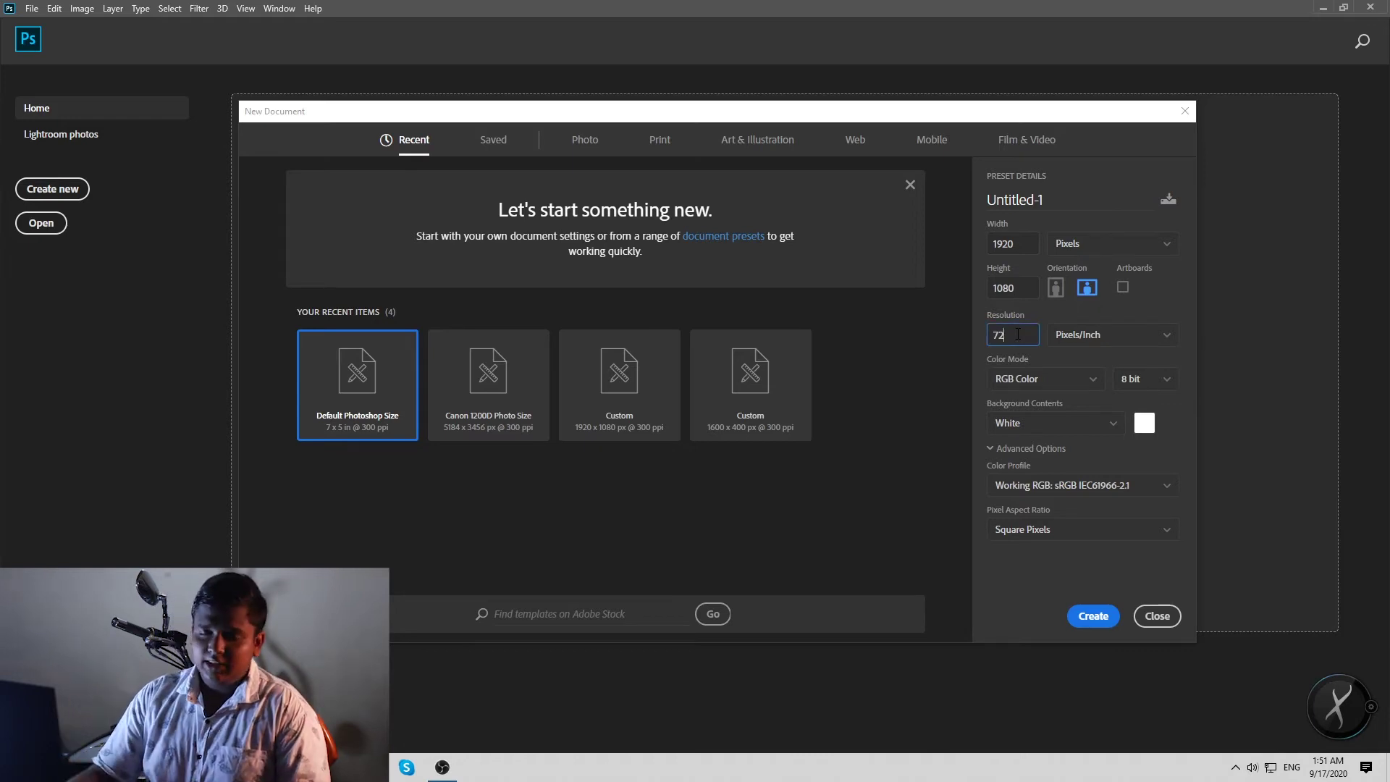
pyautogui.press('Tab')
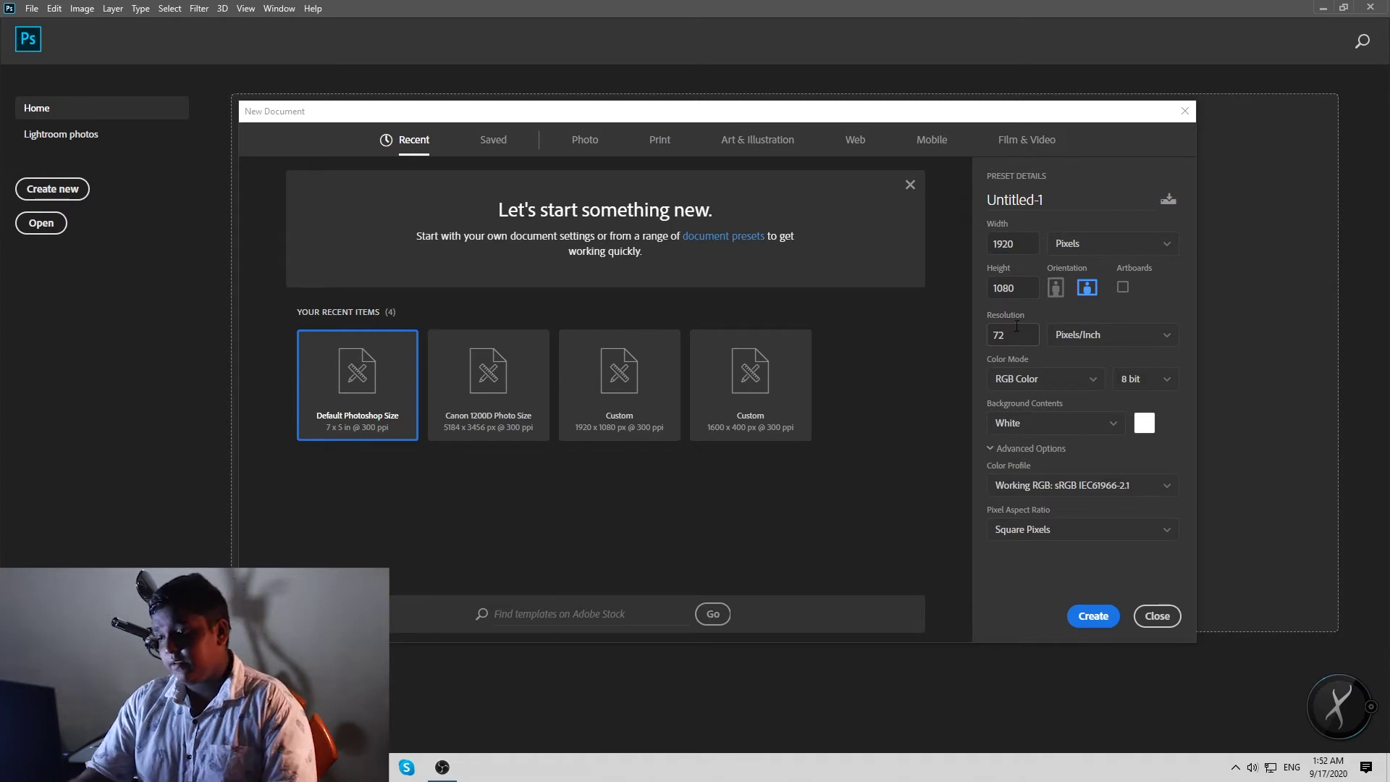
# Switch resolution units to Pixels/Centimeter (28.346) and back to Pixels/Inch
pyautogui.click(1106, 337)
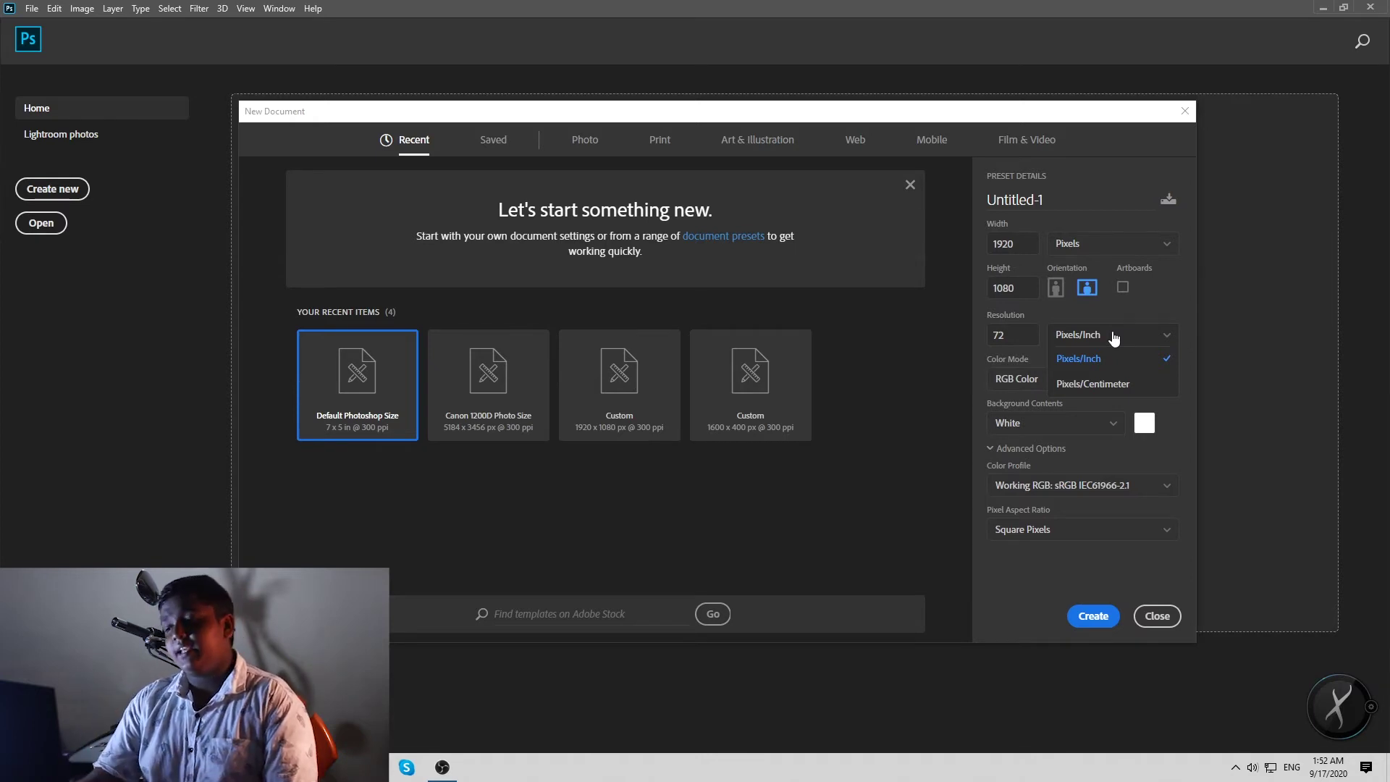
pyautogui.click(1110, 378)
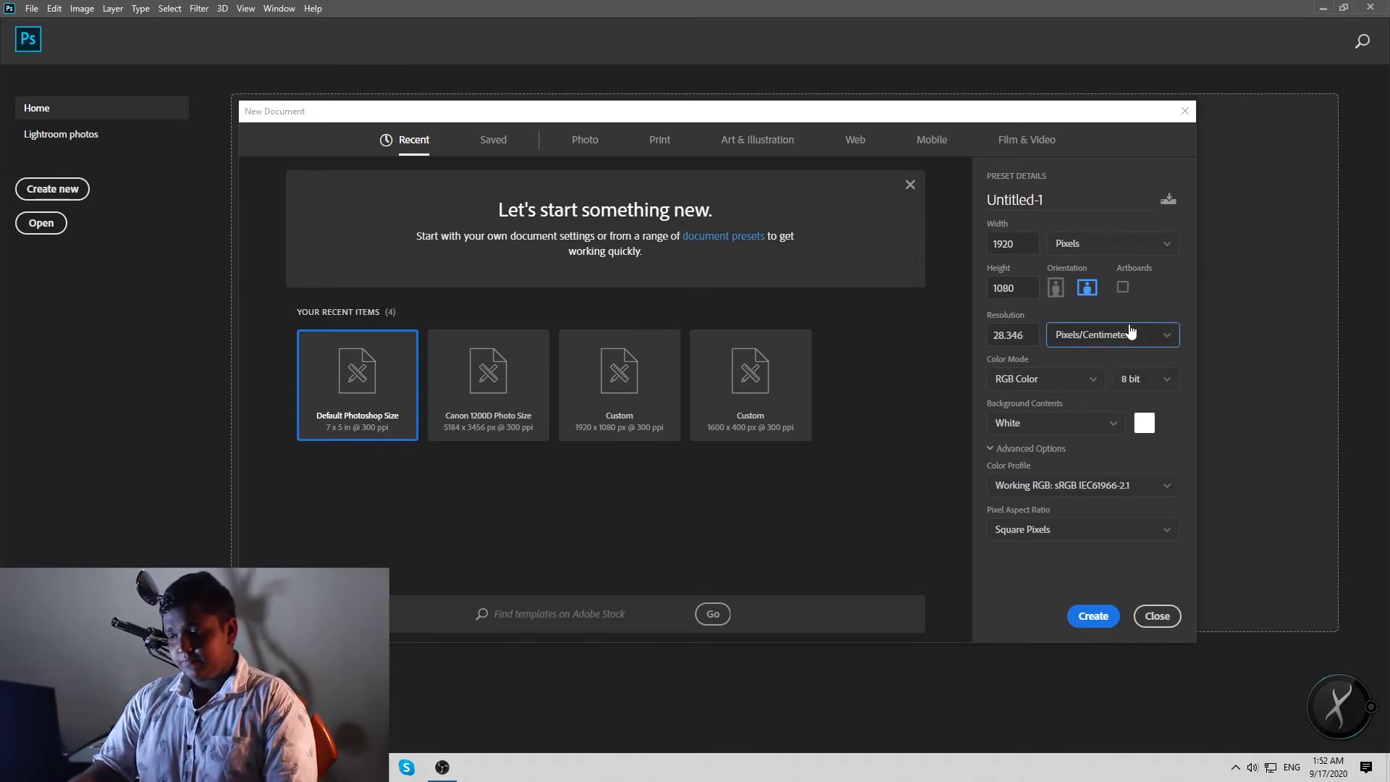
pyautogui.click(1129, 335)
pyautogui.click(1125, 358)
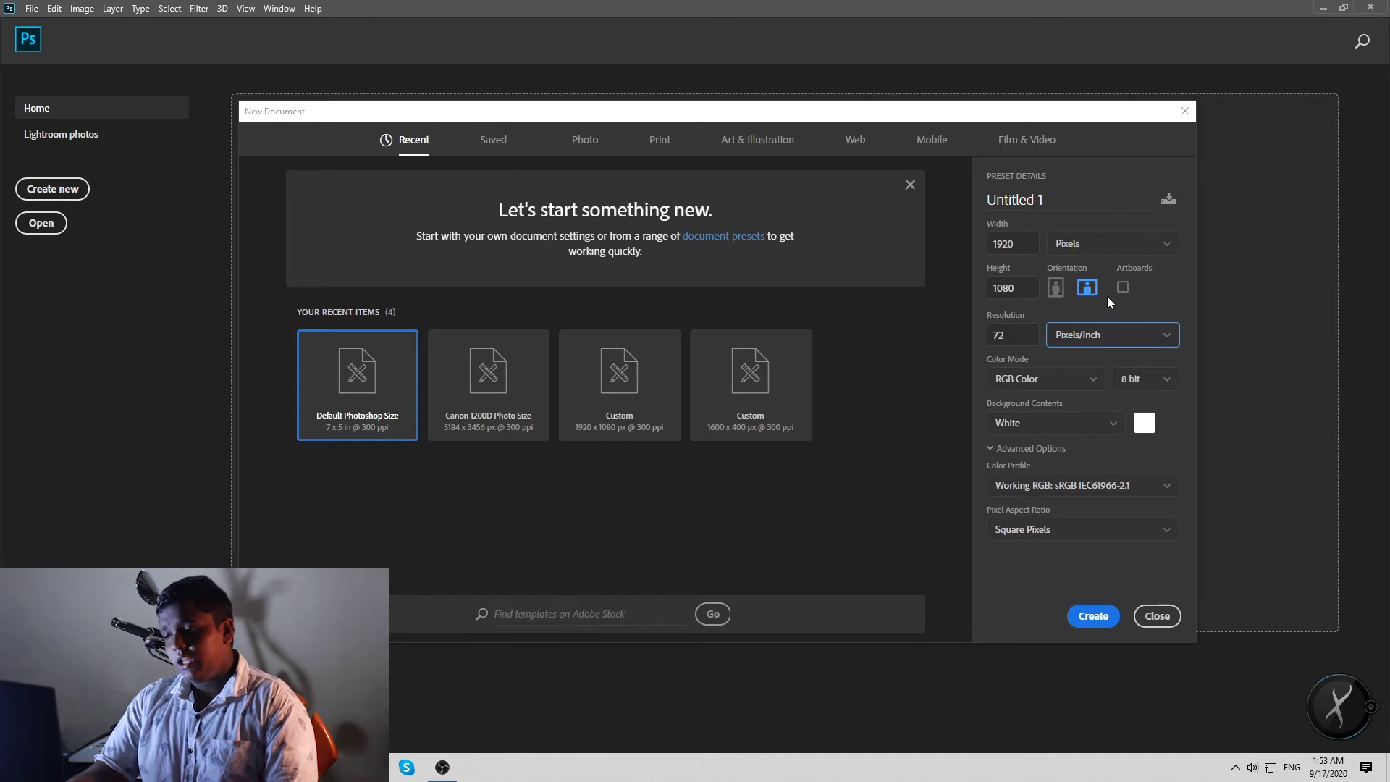
pyautogui.click(1071, 380)
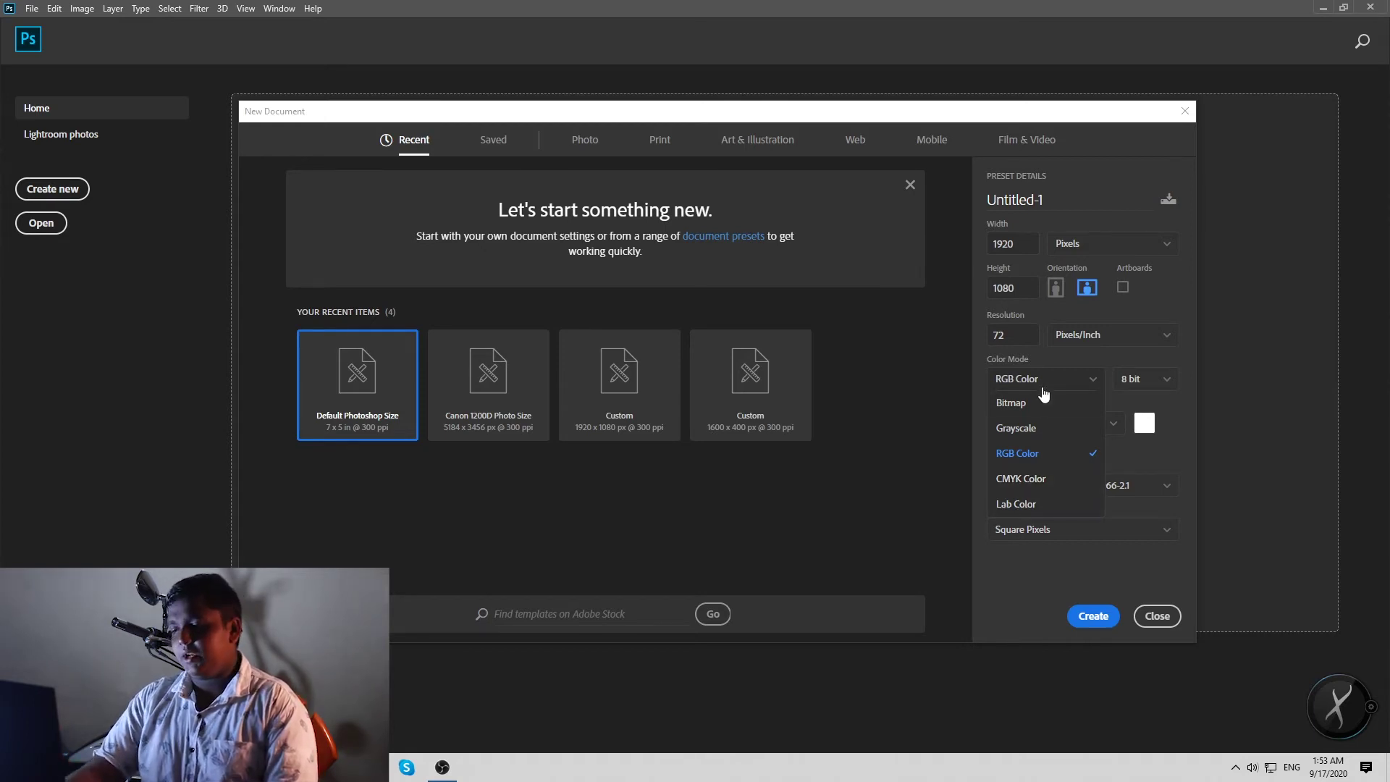
pyautogui.click(1003, 377)
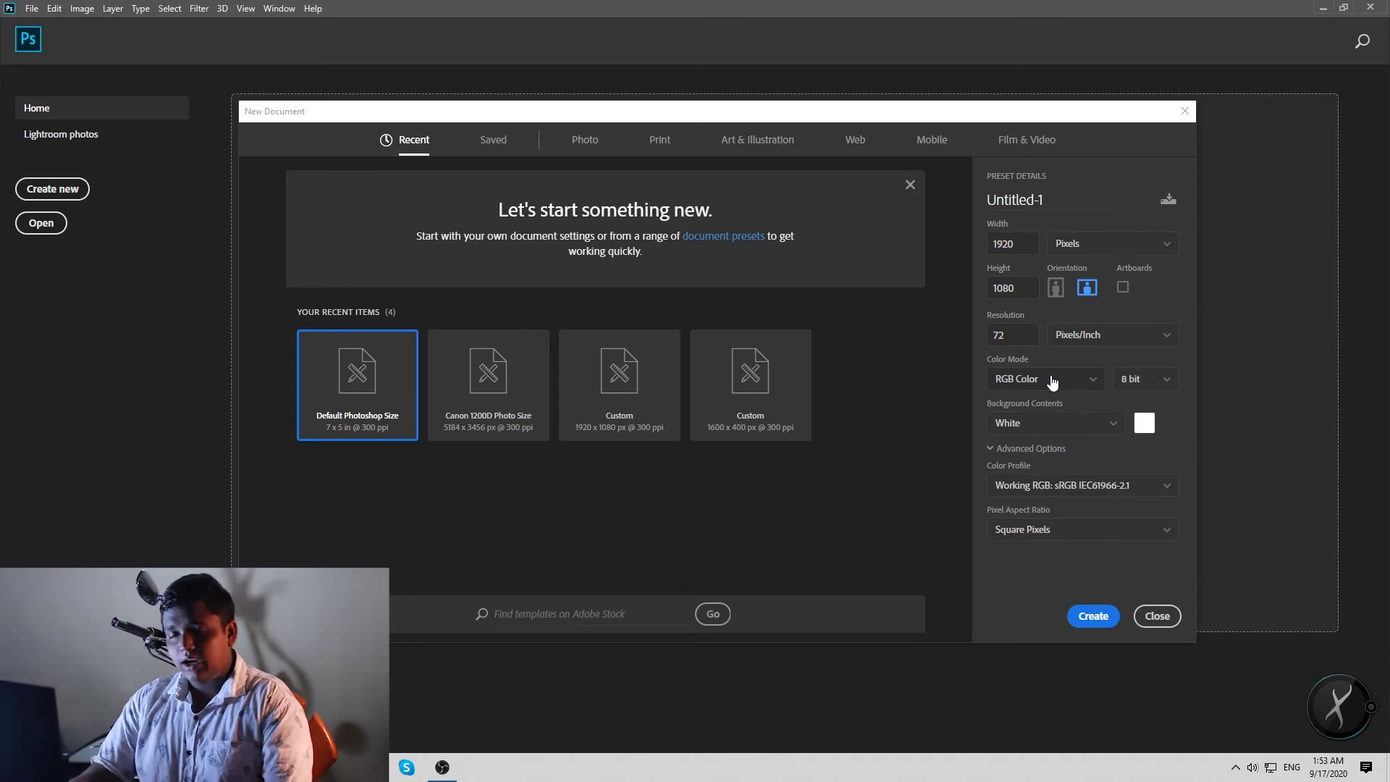
pyautogui.press('Down')
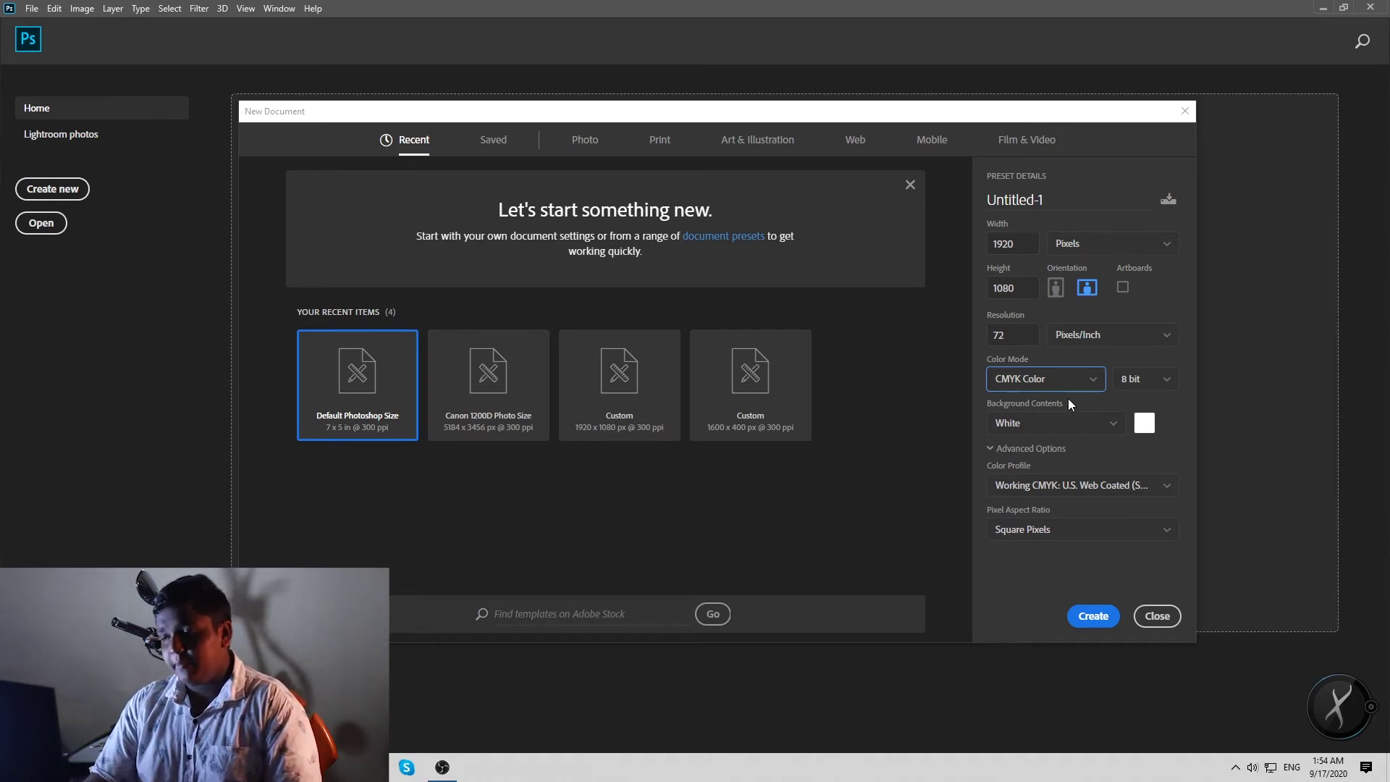
pyautogui.click(1071, 381)
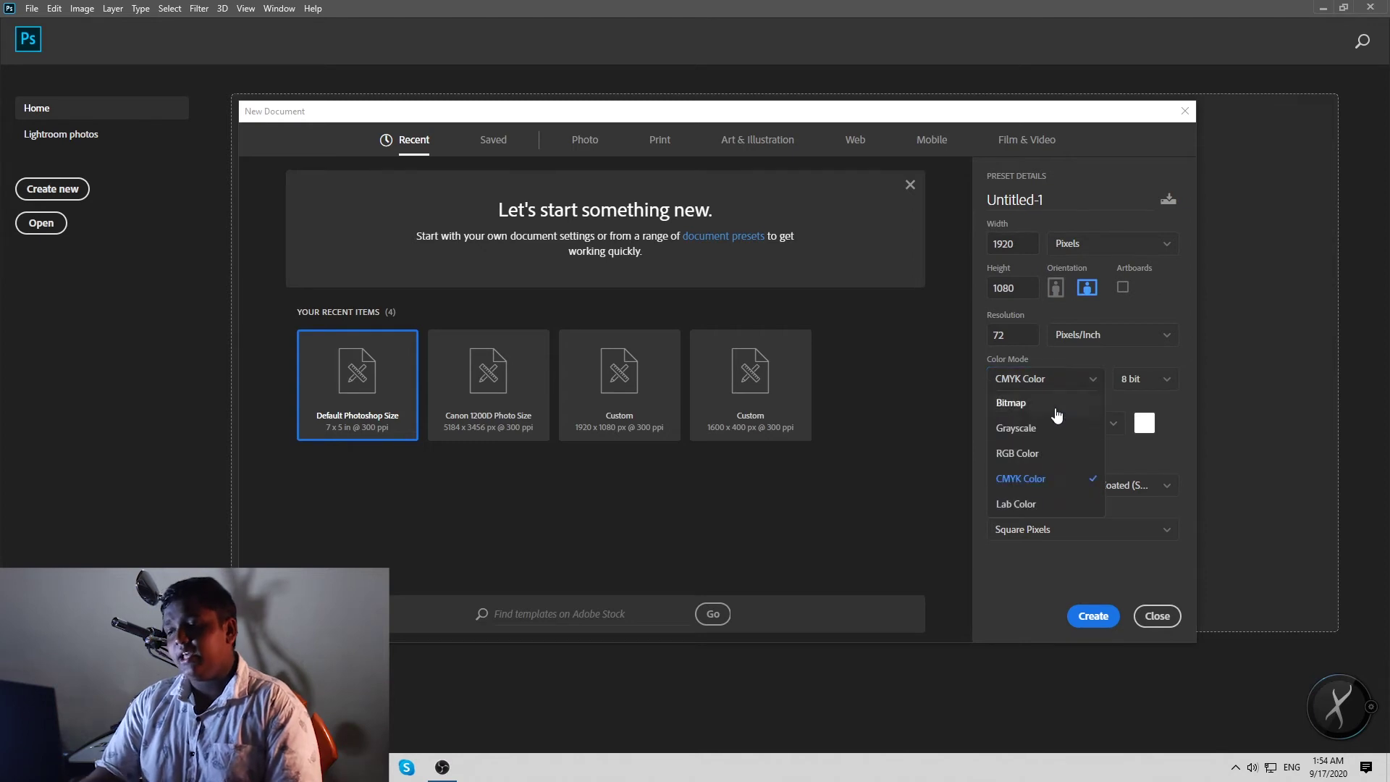
pyautogui.click(1050, 454)
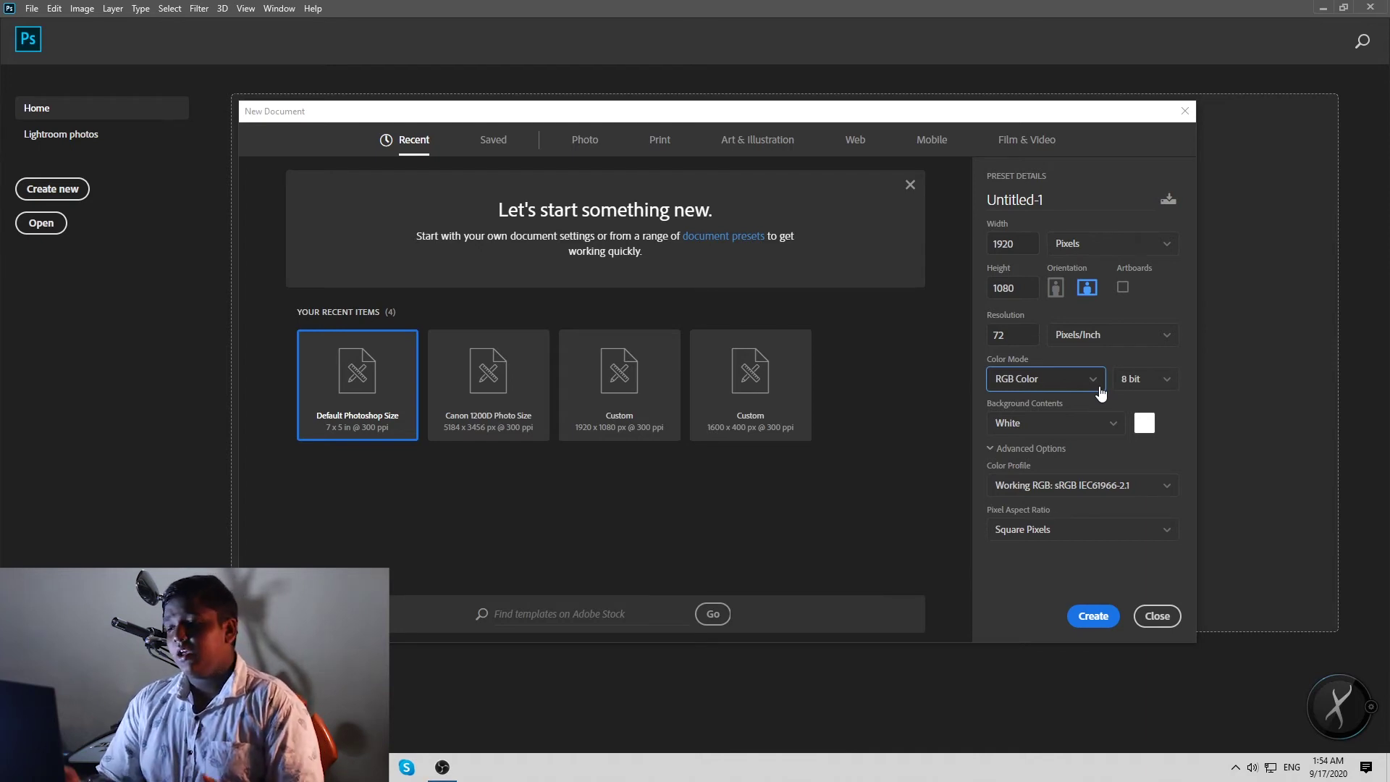
pyautogui.click(1100, 393)
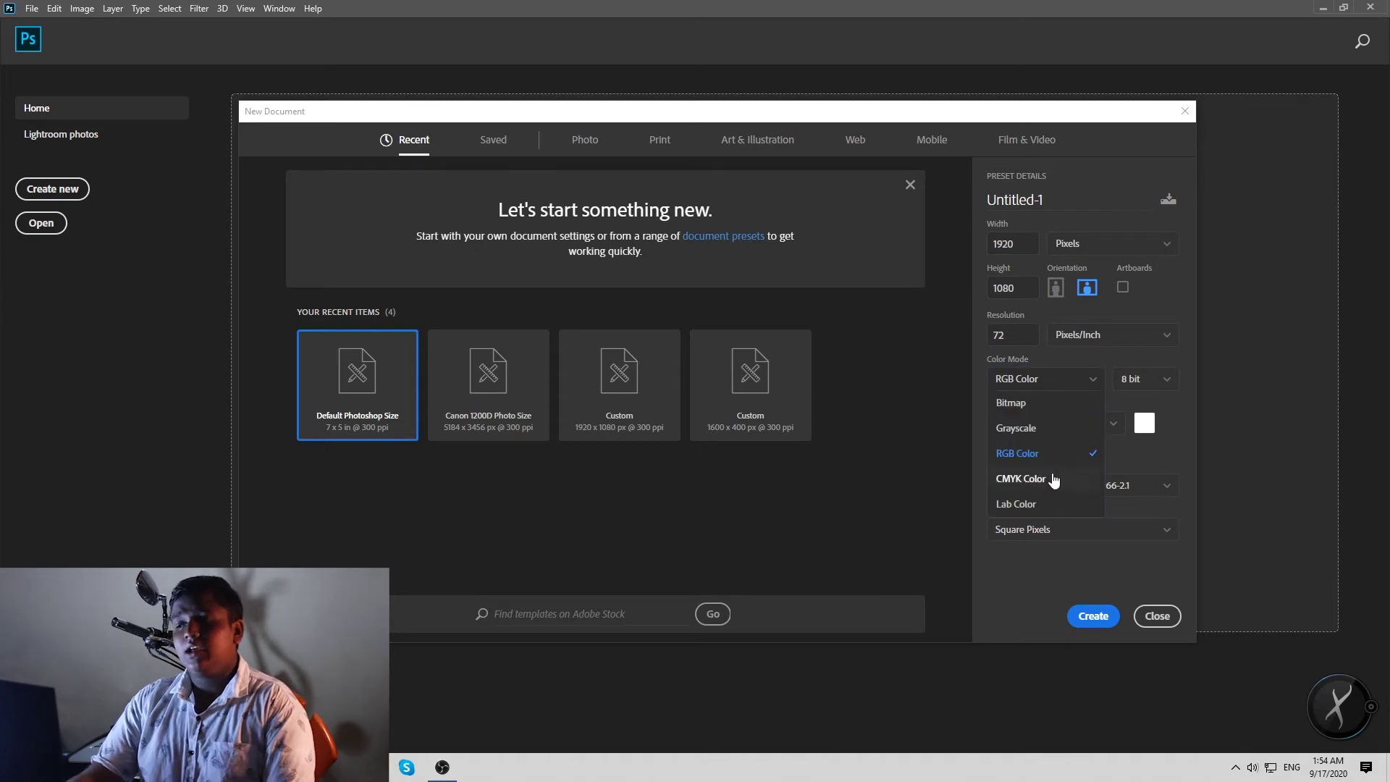
pyautogui.click(1053, 481)
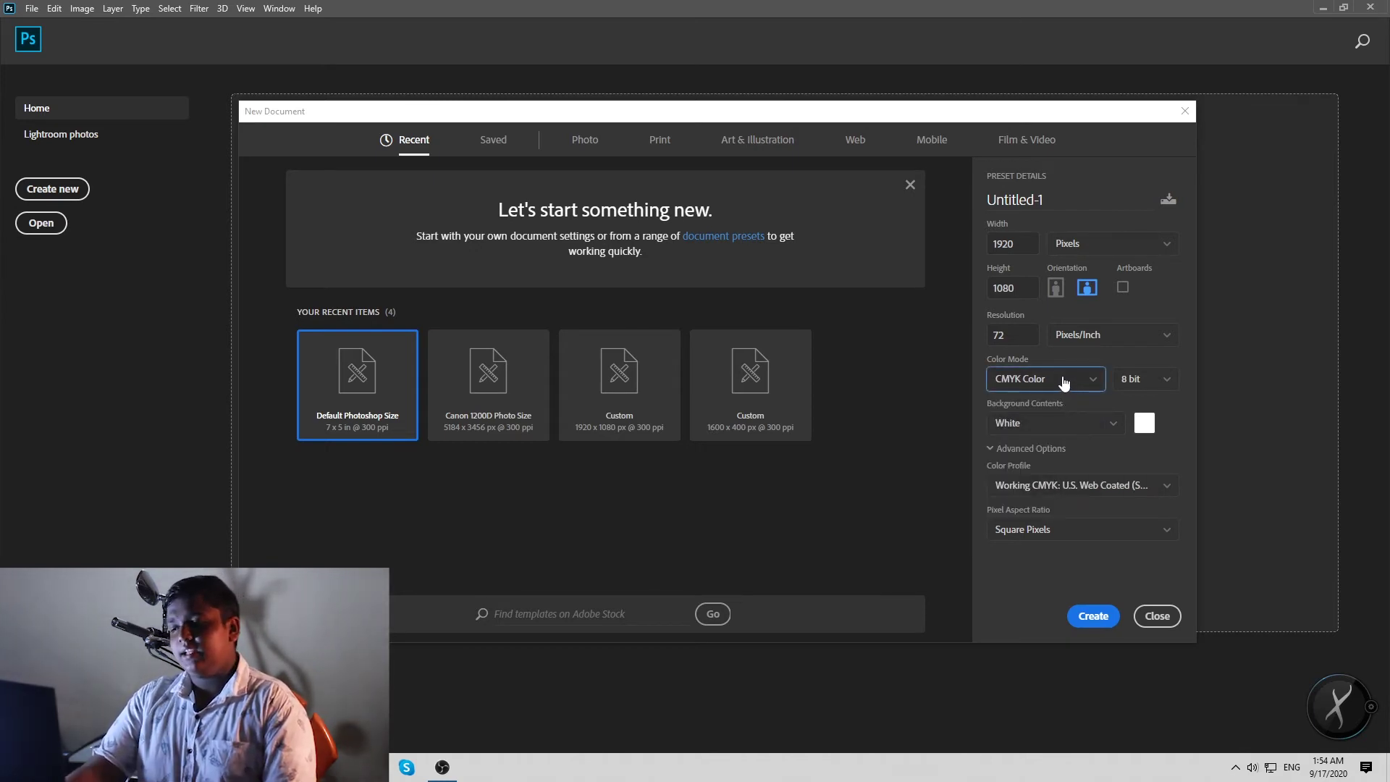
pyautogui.click(1064, 381)
pyautogui.click(1063, 454)
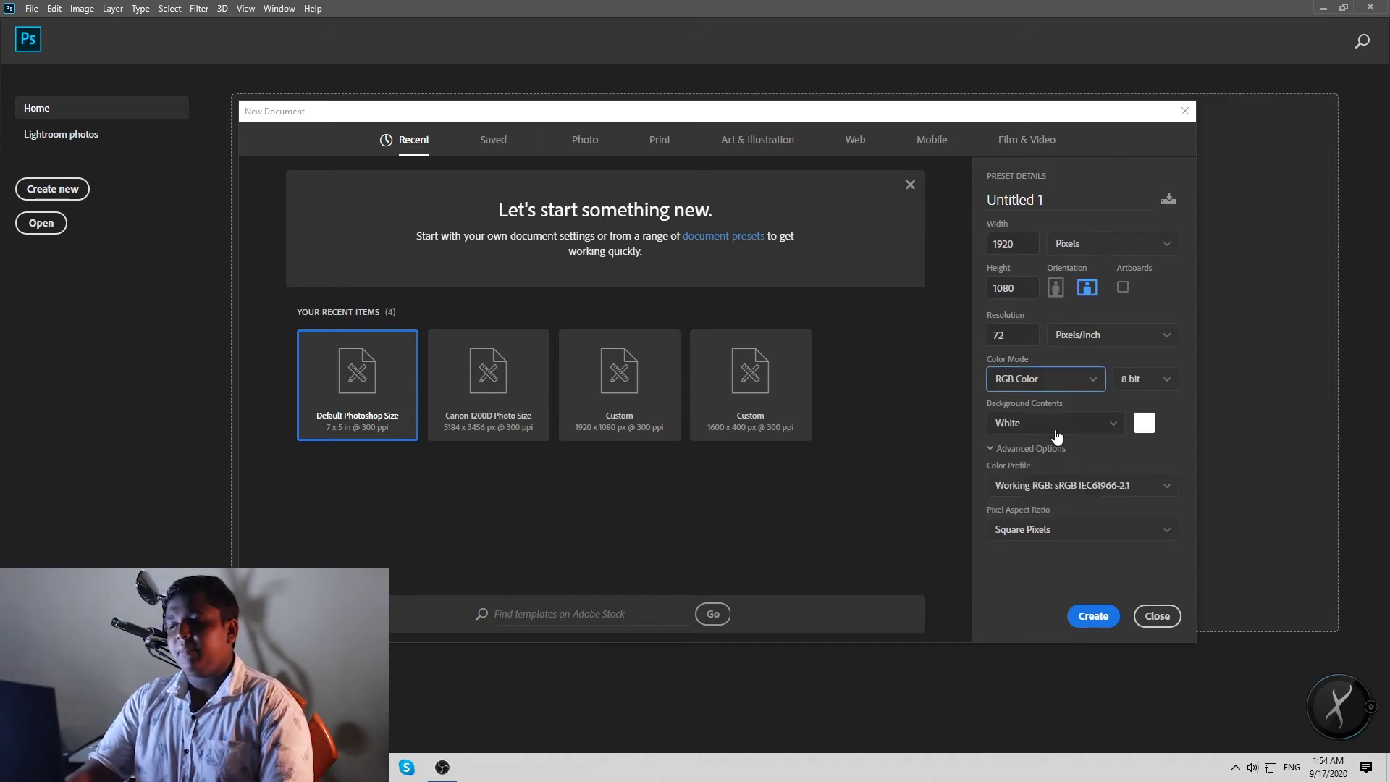
pyautogui.click(1133, 384)
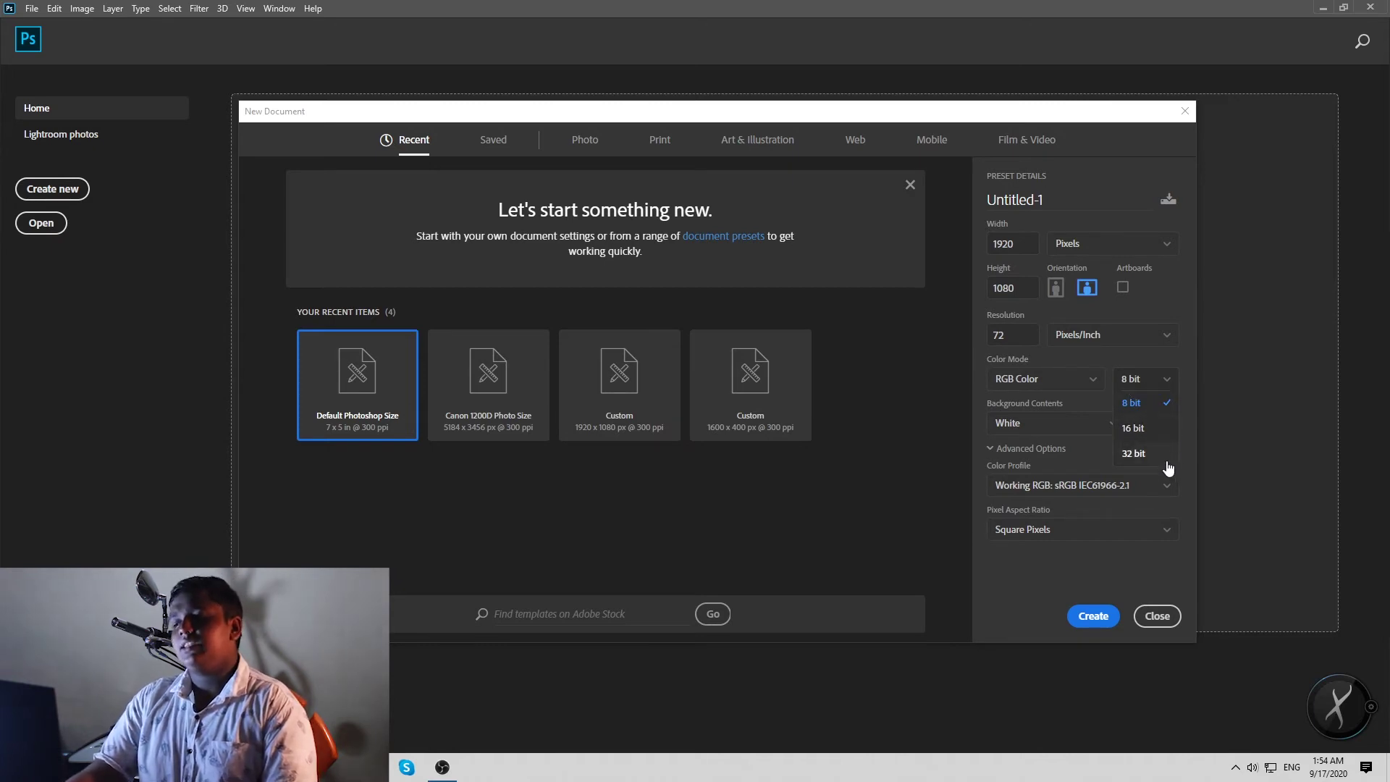
pyautogui.click(1186, 402)
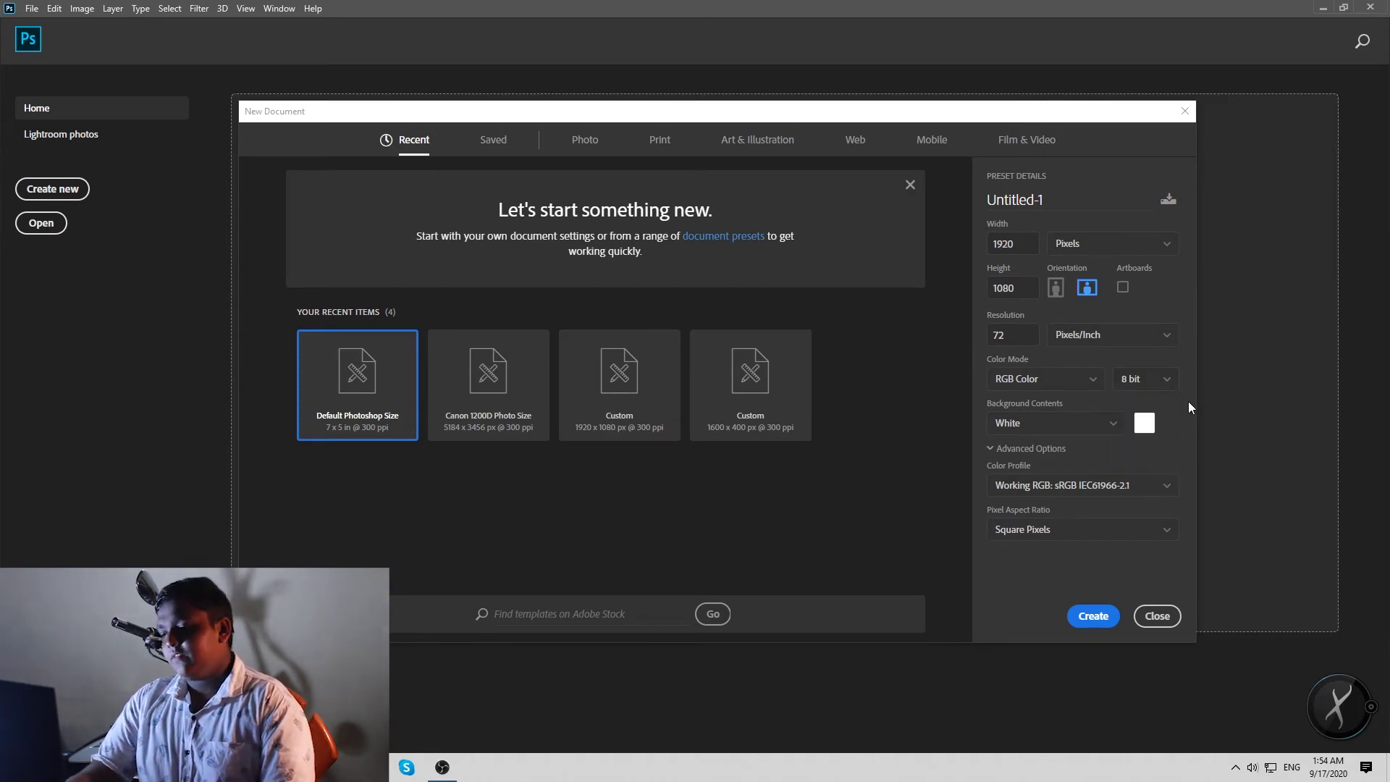
pyautogui.click(1167, 384)
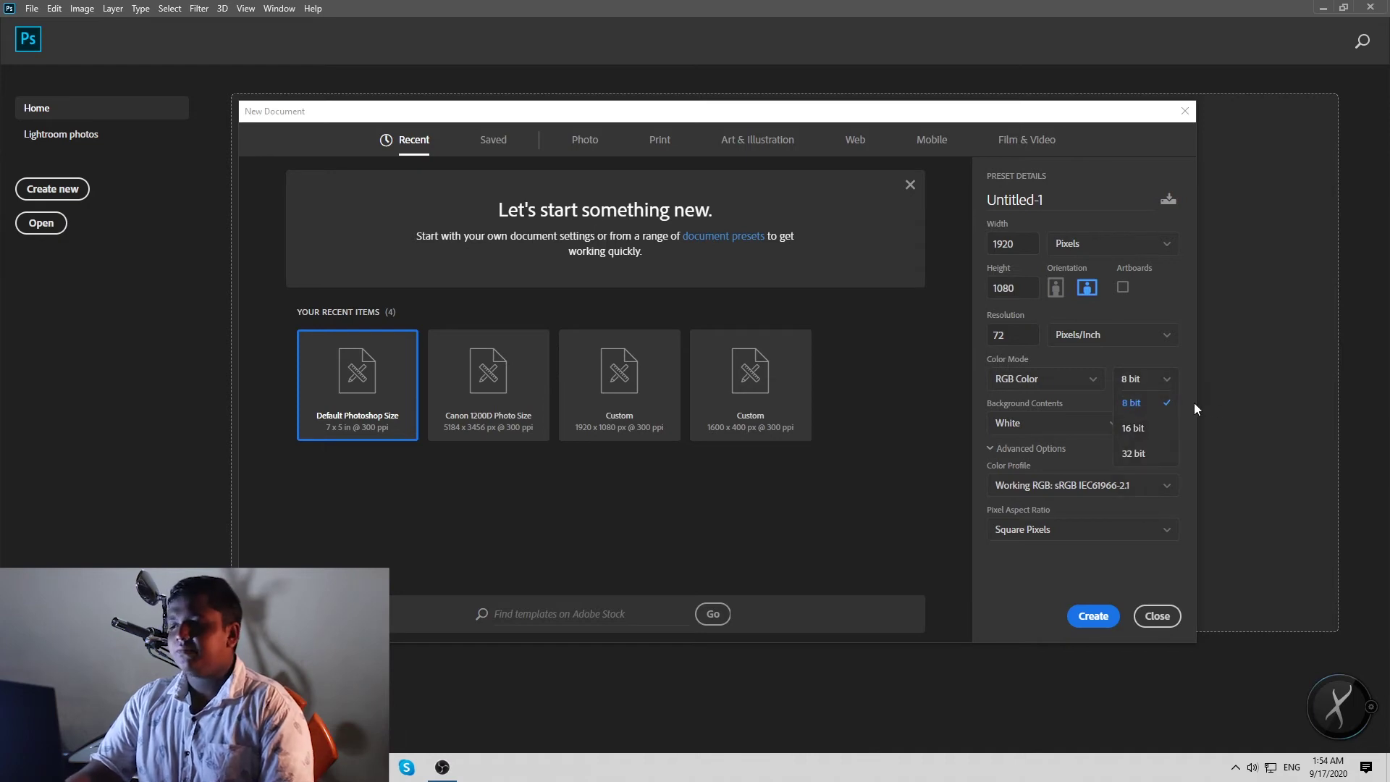
pyautogui.click(1190, 402)
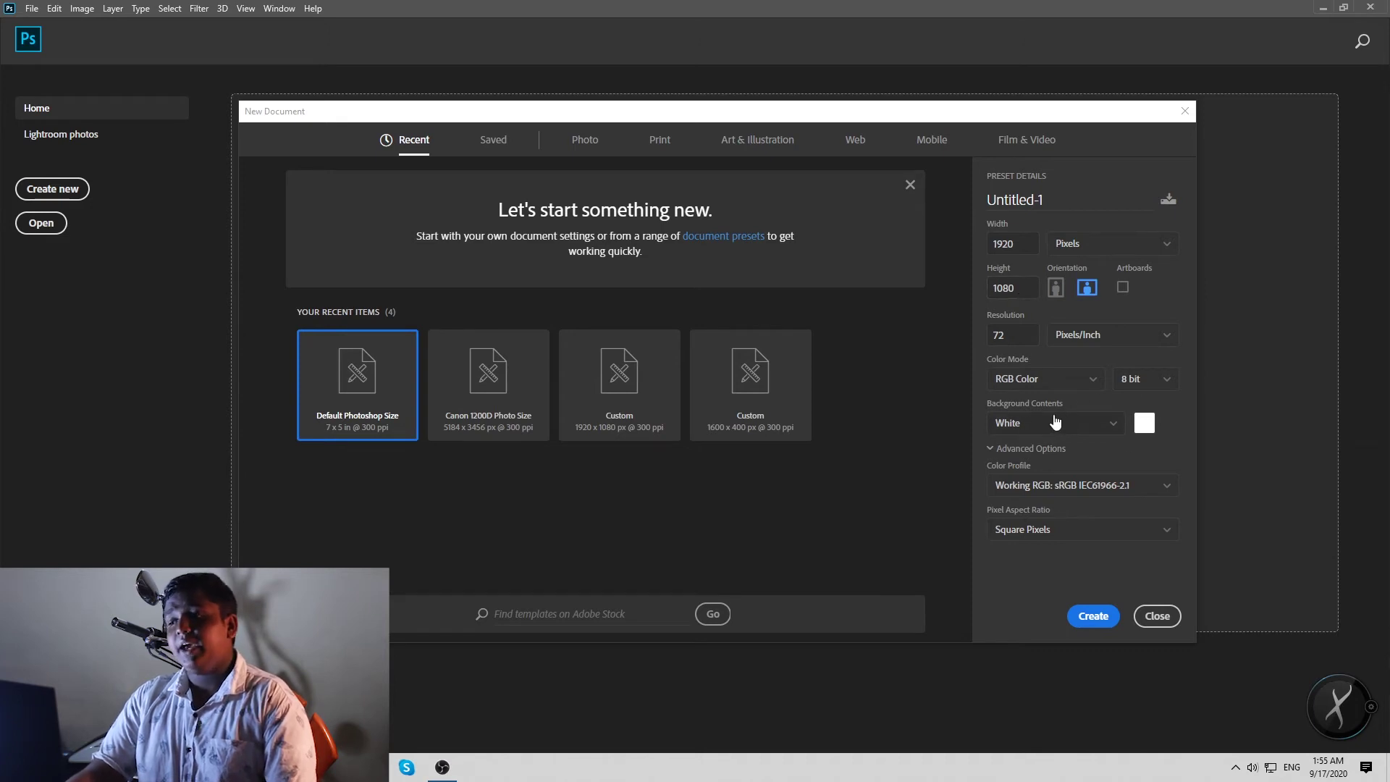
# Set Background Contents to Black and create the 1920 x 1080, 72 ppi document
pyautogui.click(1105, 428)
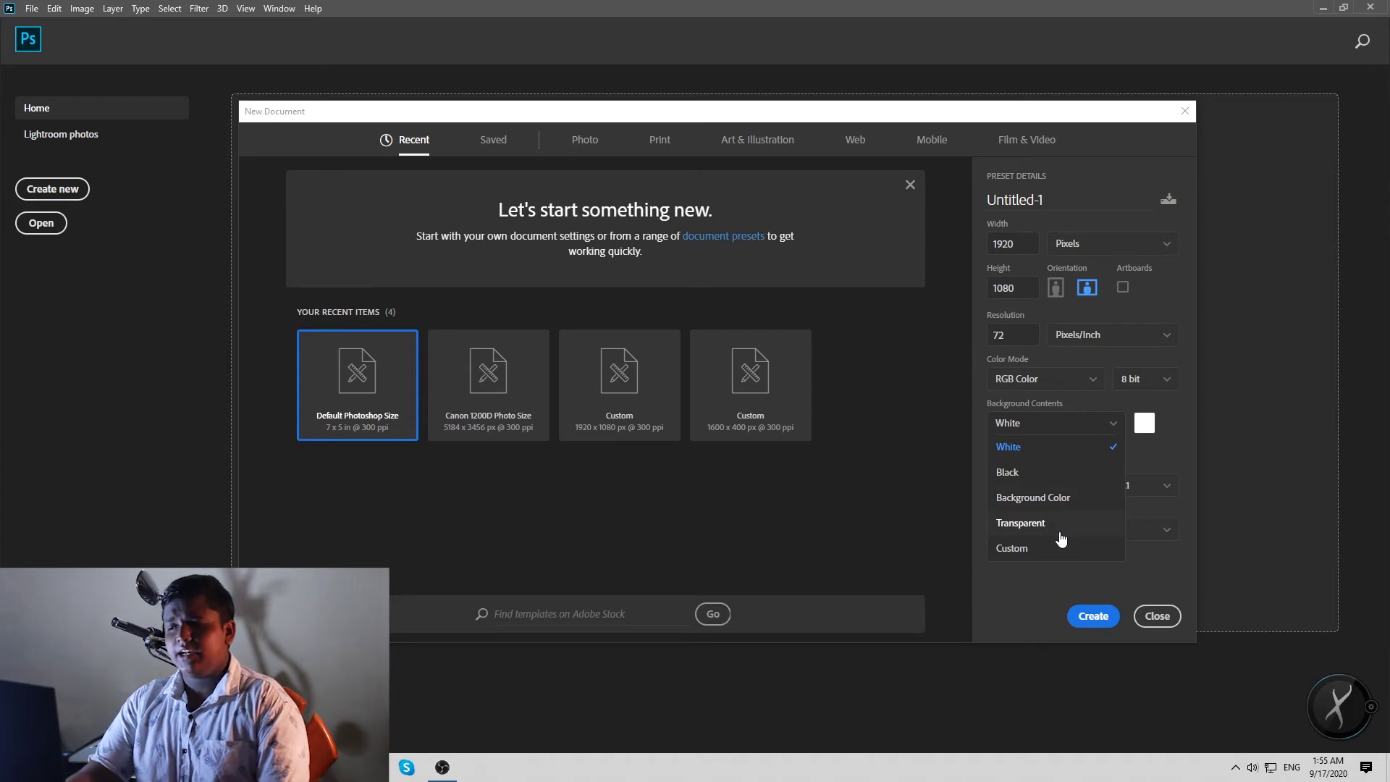
pyautogui.click(1062, 484)
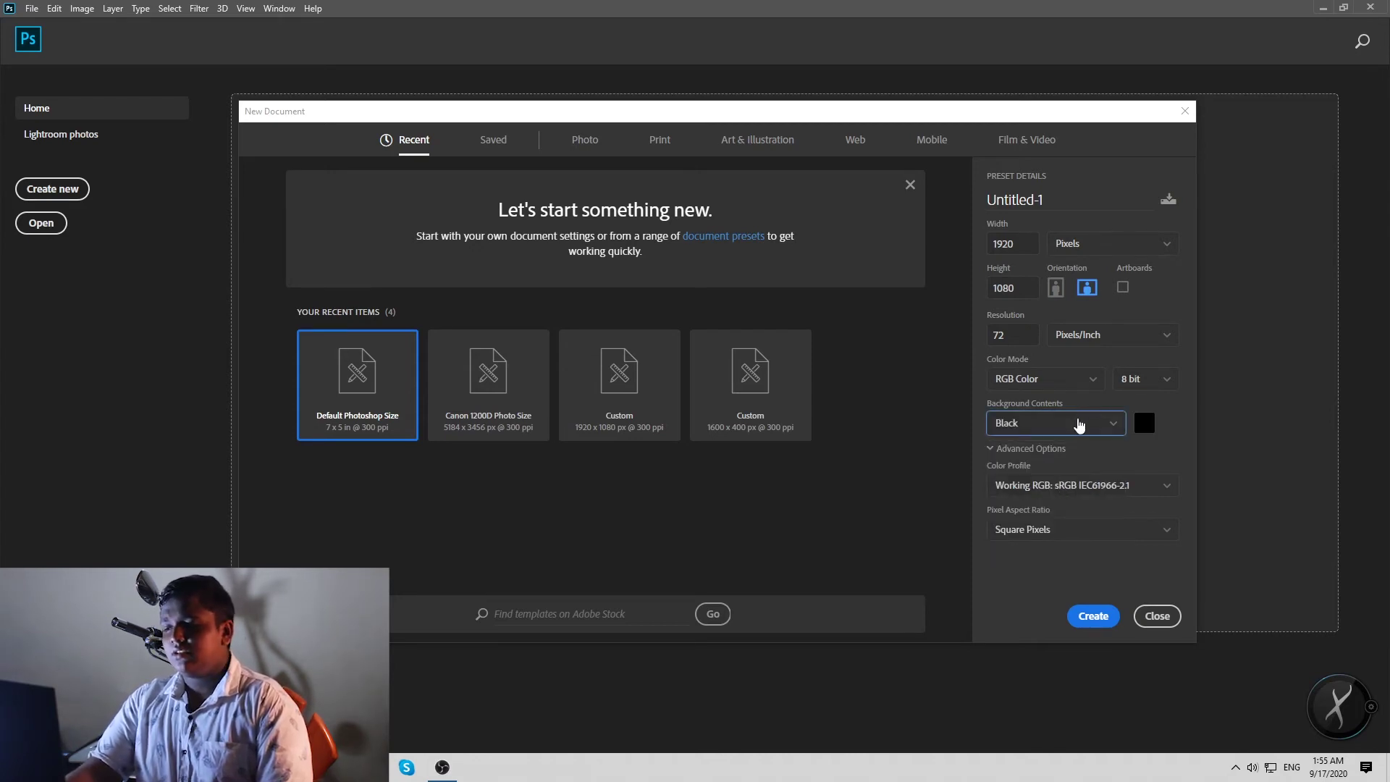
pyautogui.click(1085, 617)
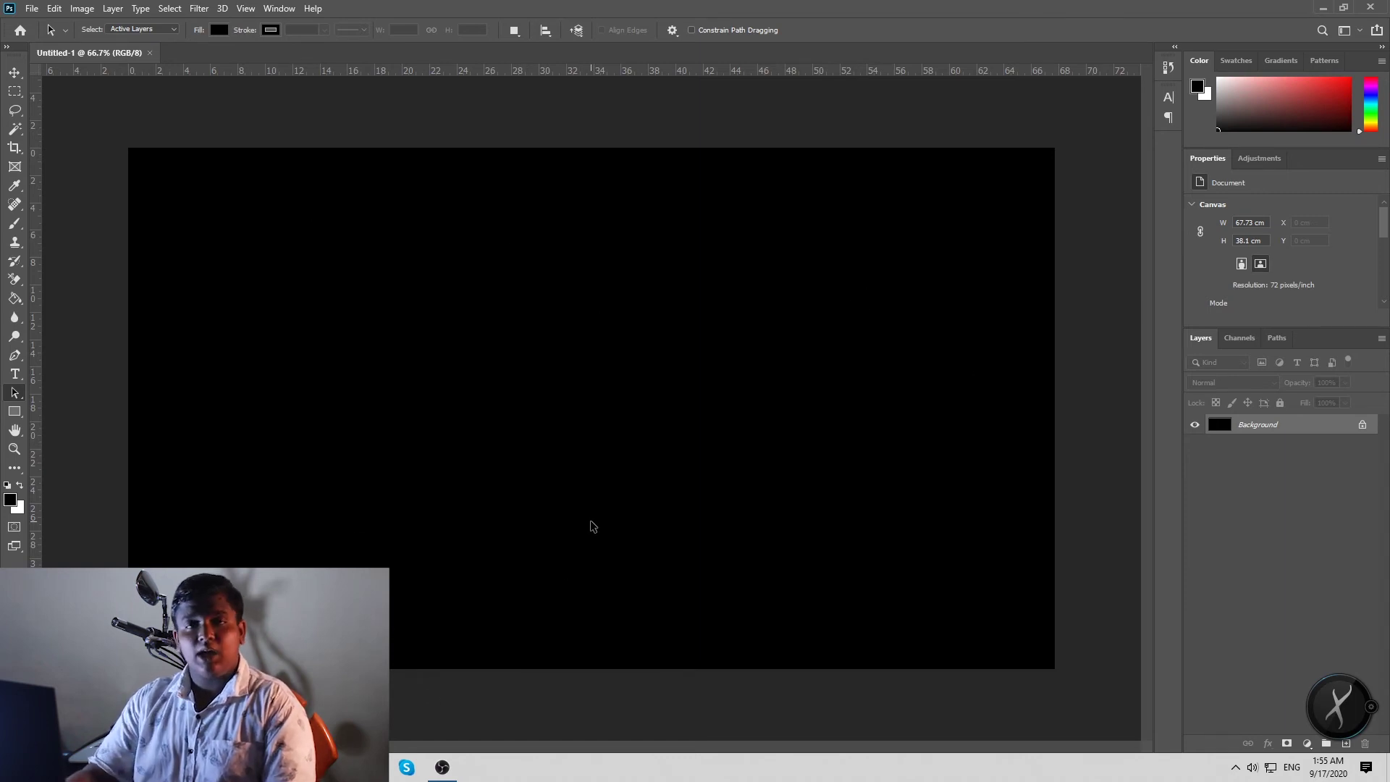
# Close the black document and set up a new 1920×1080 px, 300 ppi document with a White background
pyautogui.click(150, 53)
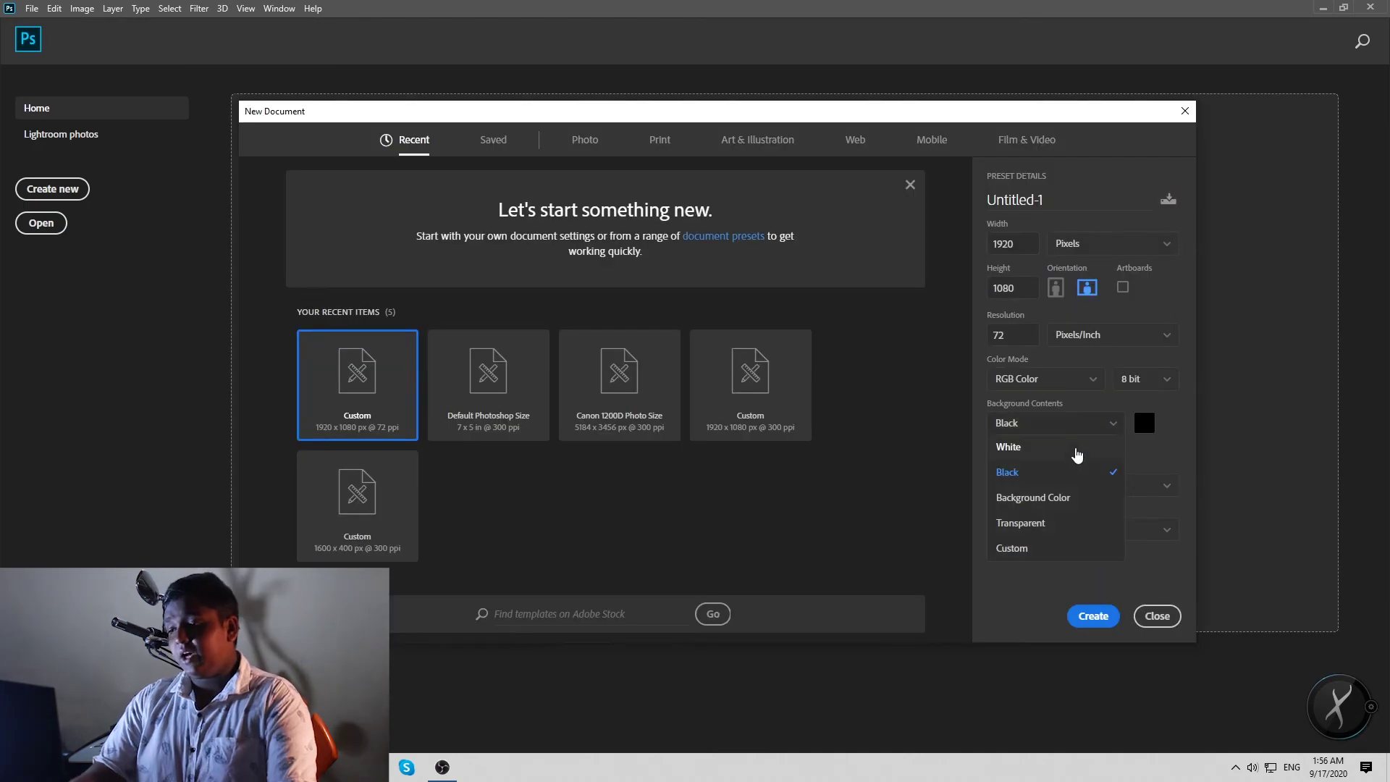
pyautogui.click(1072, 449)
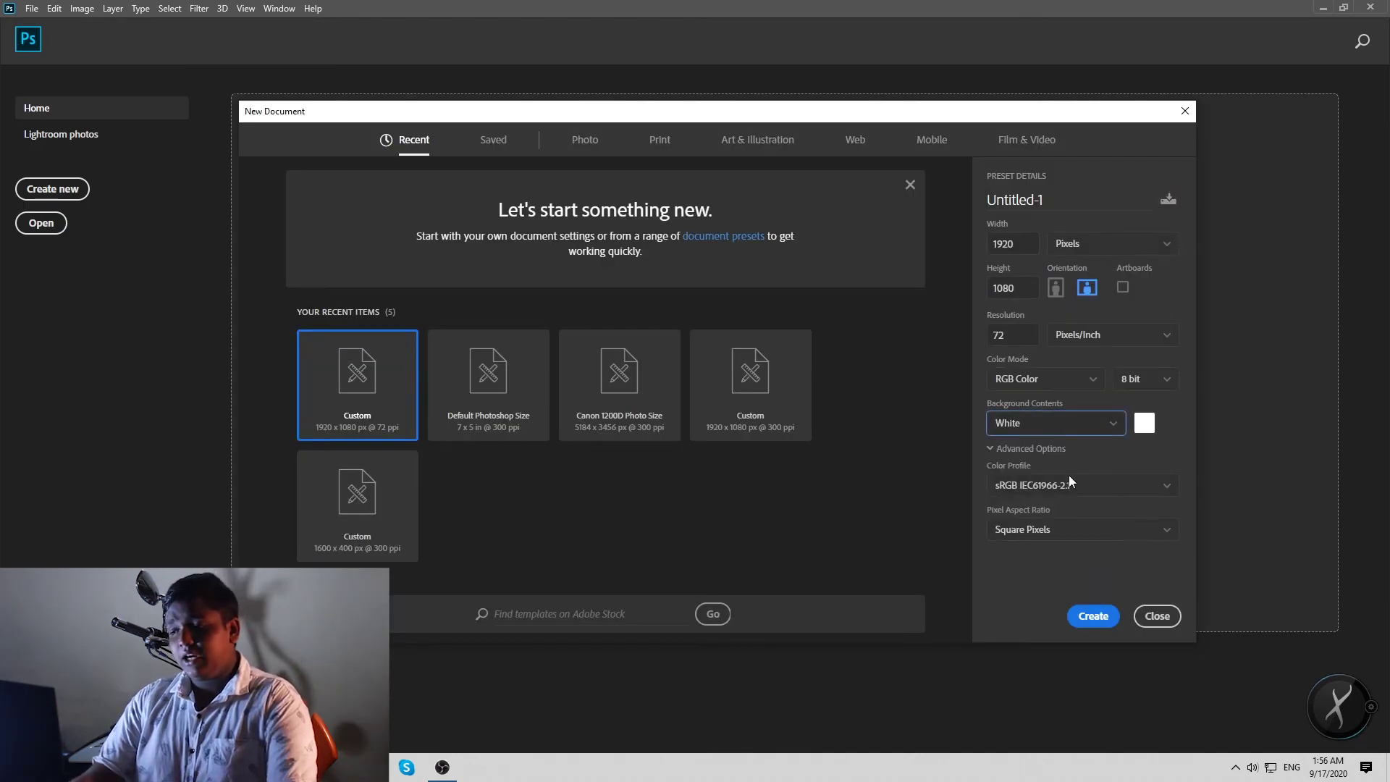
pyautogui.click(1084, 616)
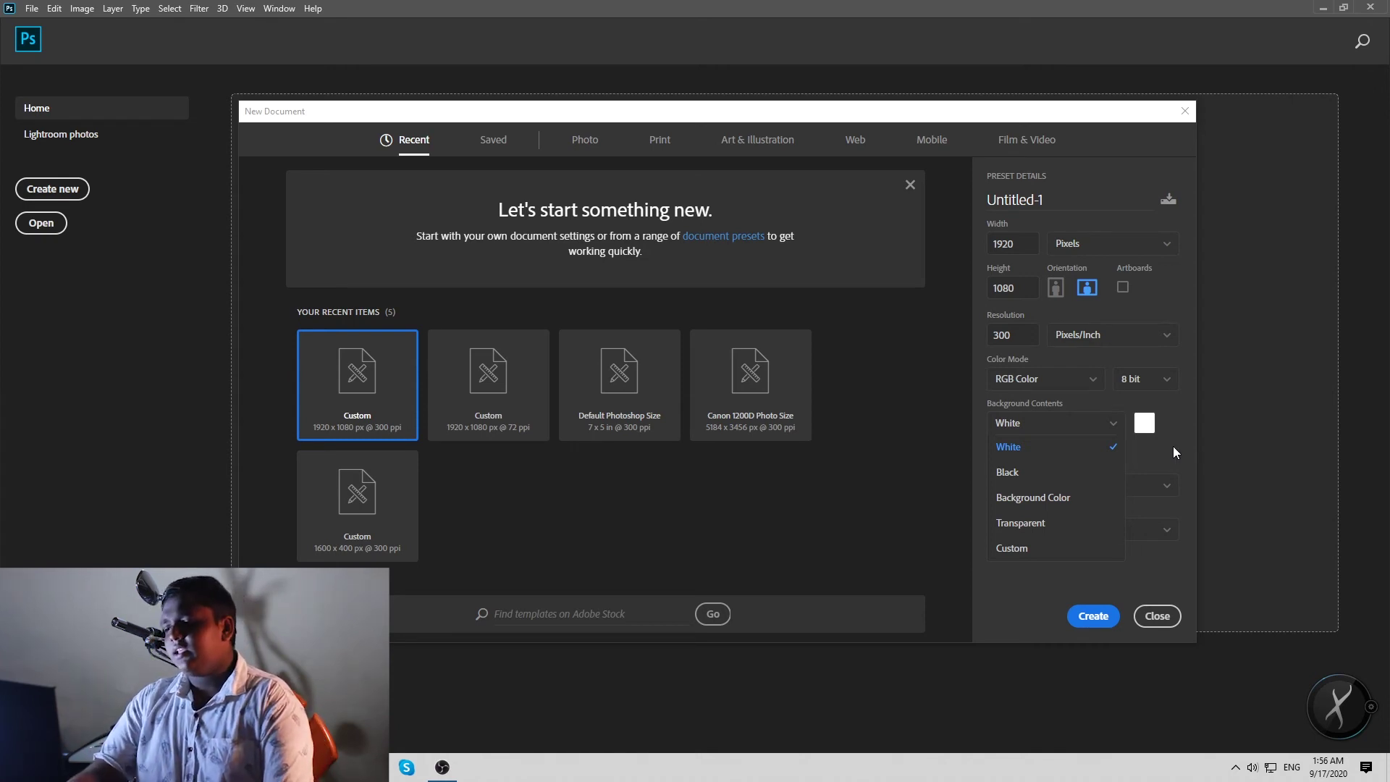
pyautogui.click(1172, 446)
pyautogui.click(1080, 434)
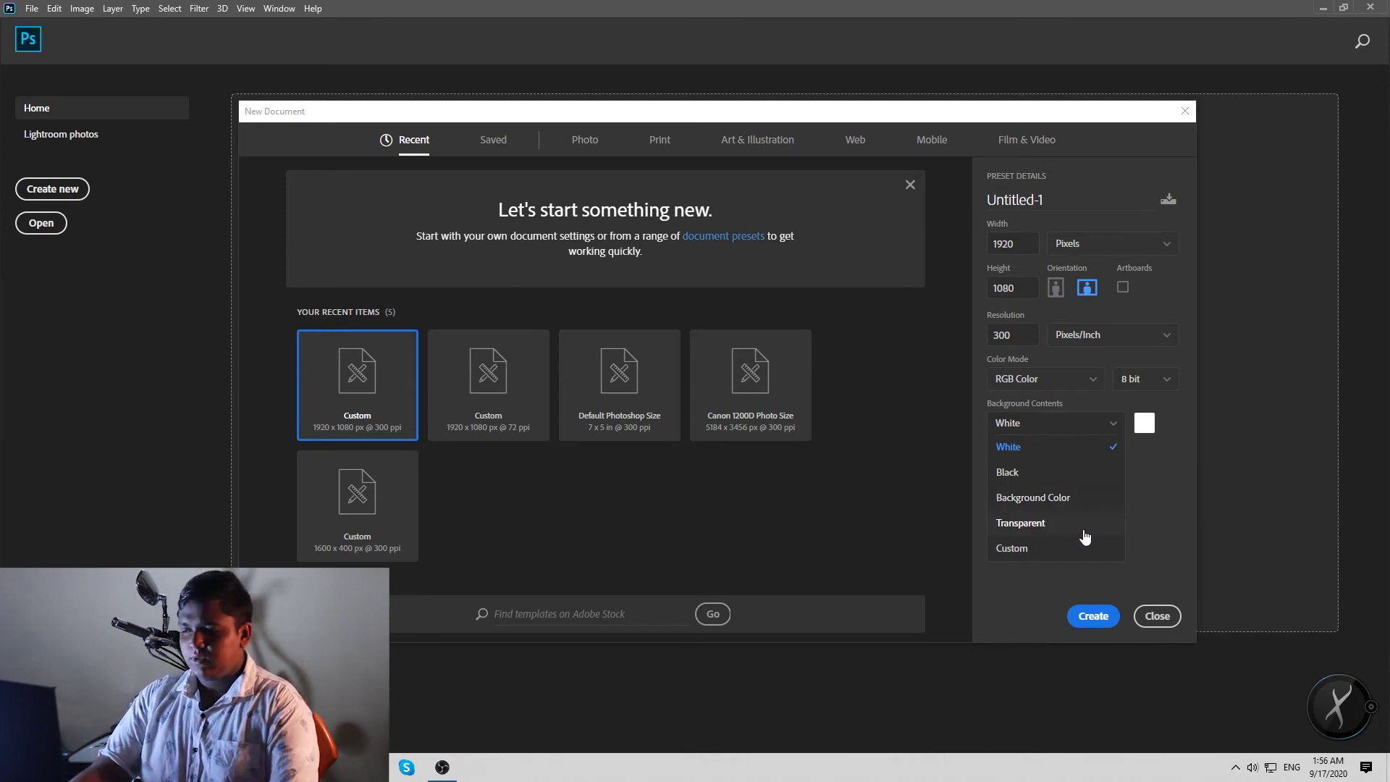
pyautogui.click(1181, 433)
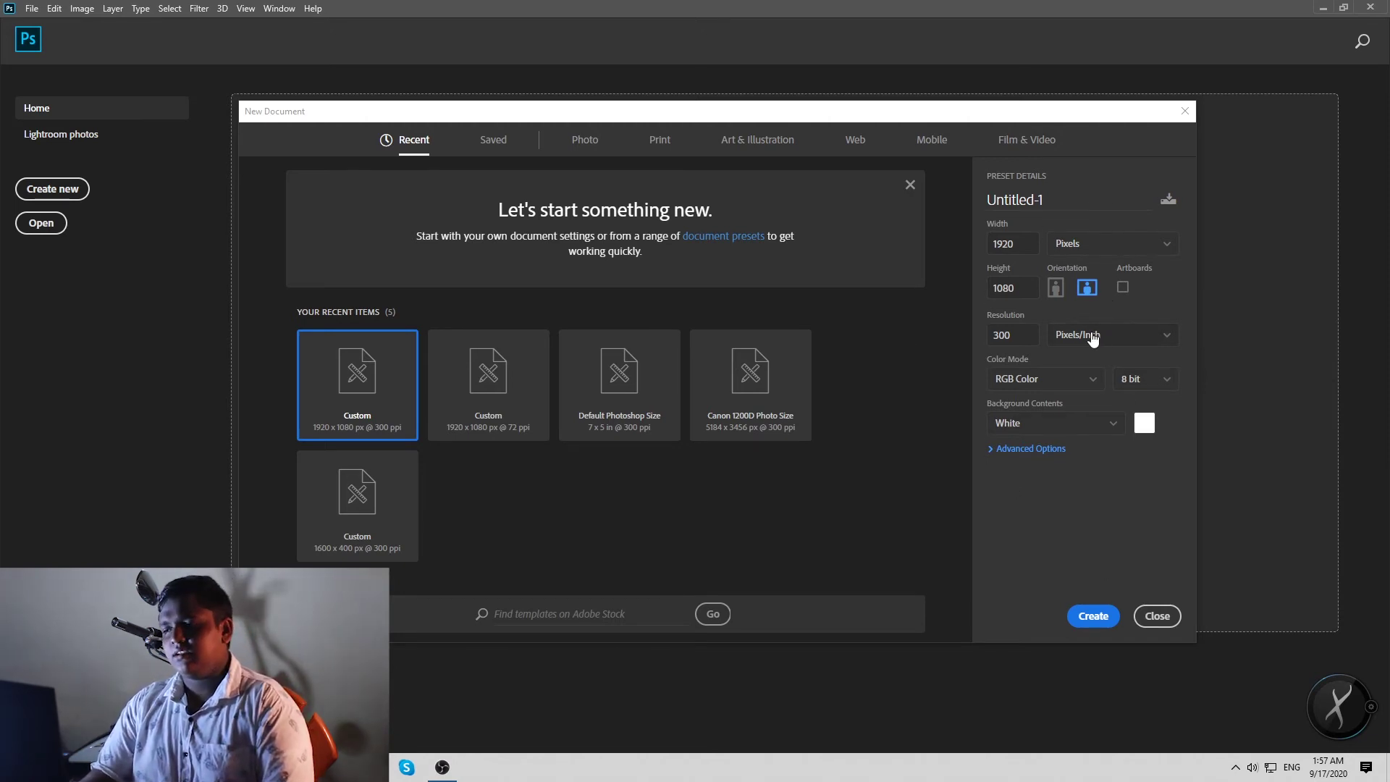
pyautogui.click(1022, 450)
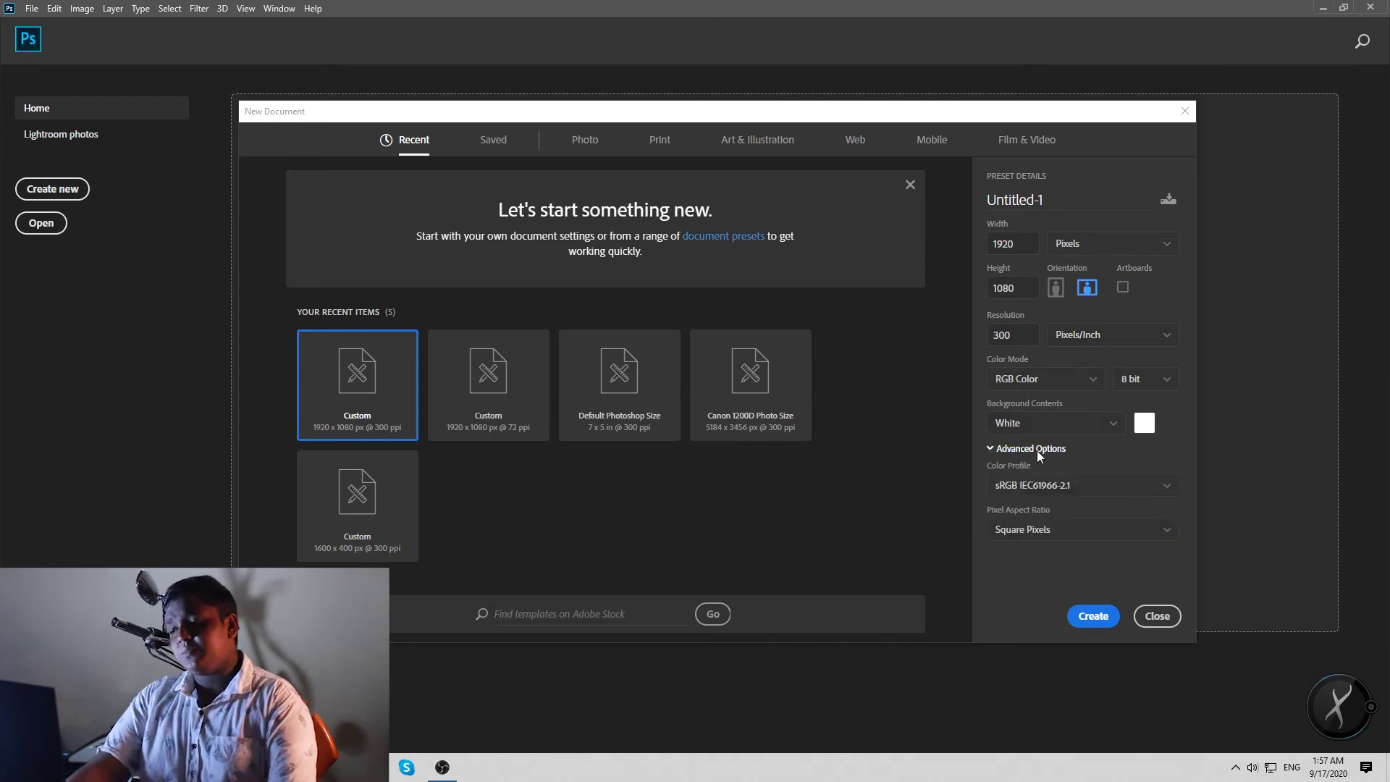
pyautogui.click(1082, 493)
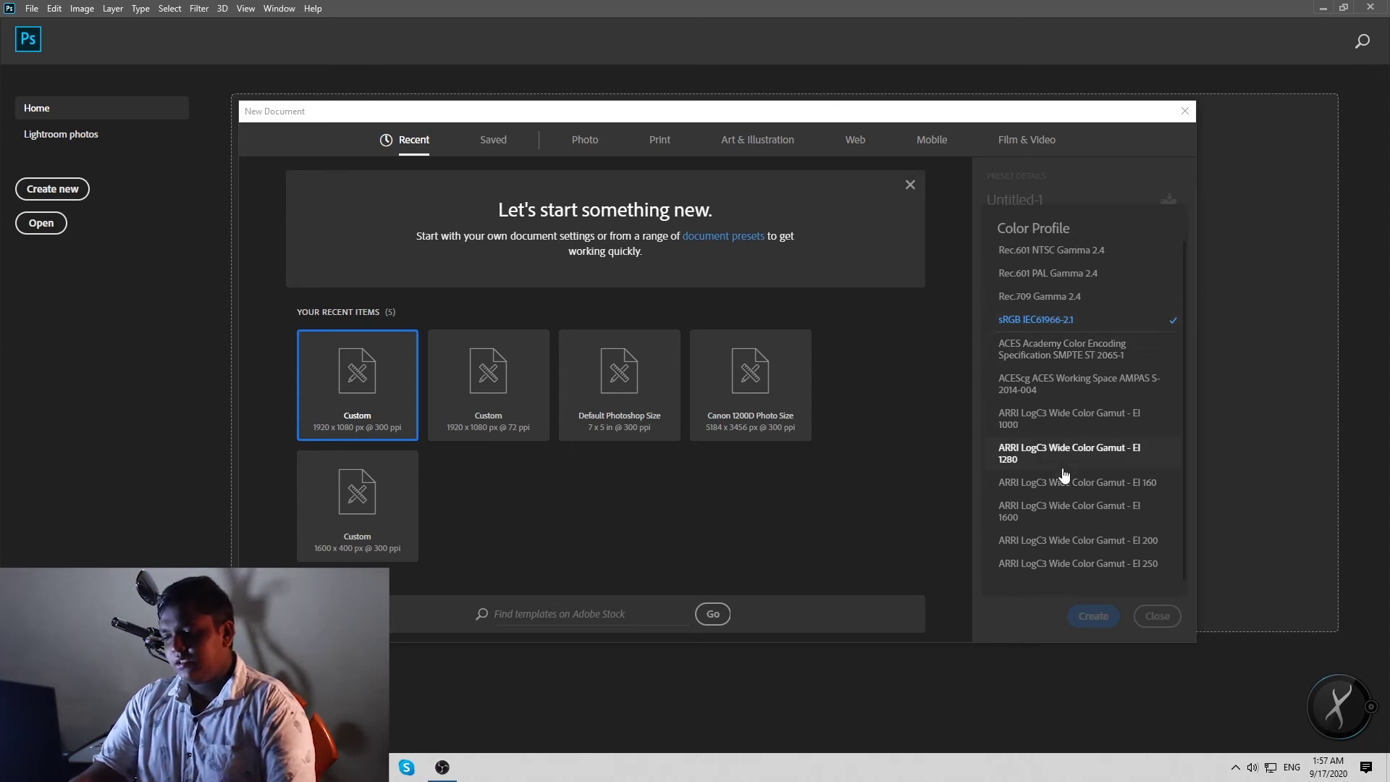
pyautogui.scroll(-3, 1118, 435)
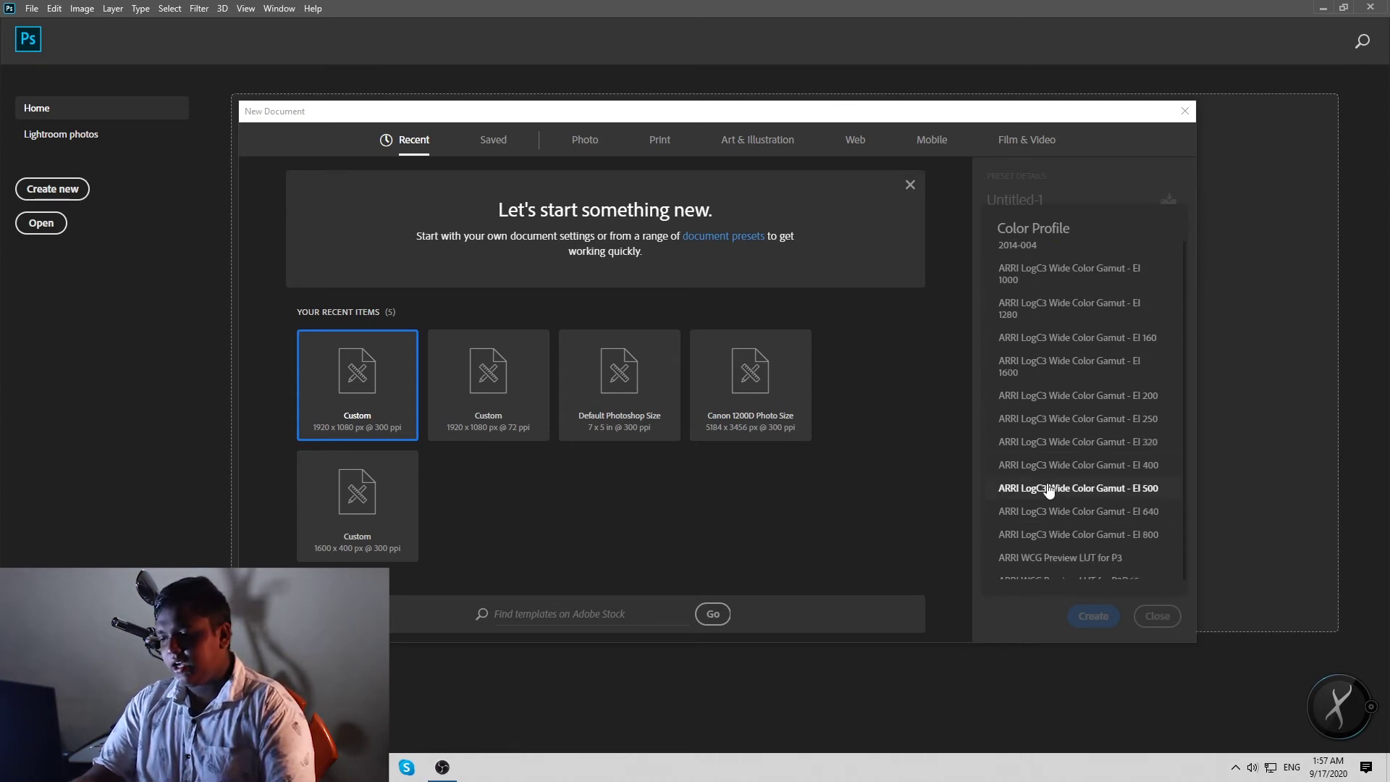
pyautogui.scroll(-3, 1048, 487)
pyautogui.scroll(-2, 1042, 490)
pyautogui.scroll(-3, 1061, 484)
pyautogui.scroll(-3, 1058, 488)
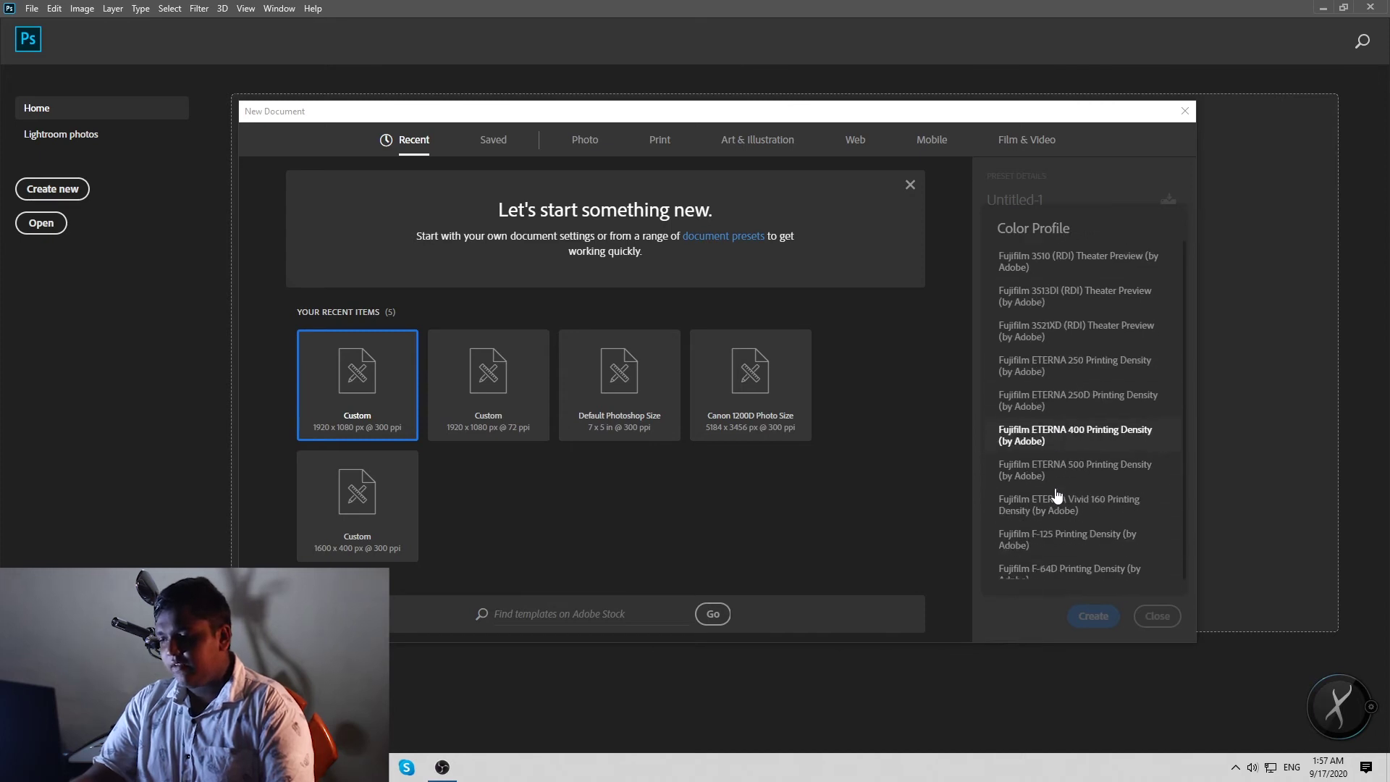
pyautogui.scroll(-3, 1057, 490)
pyautogui.scroll(-3, 1057, 495)
pyautogui.scroll(-3, 1056, 496)
pyautogui.scroll(-3, 1053, 499)
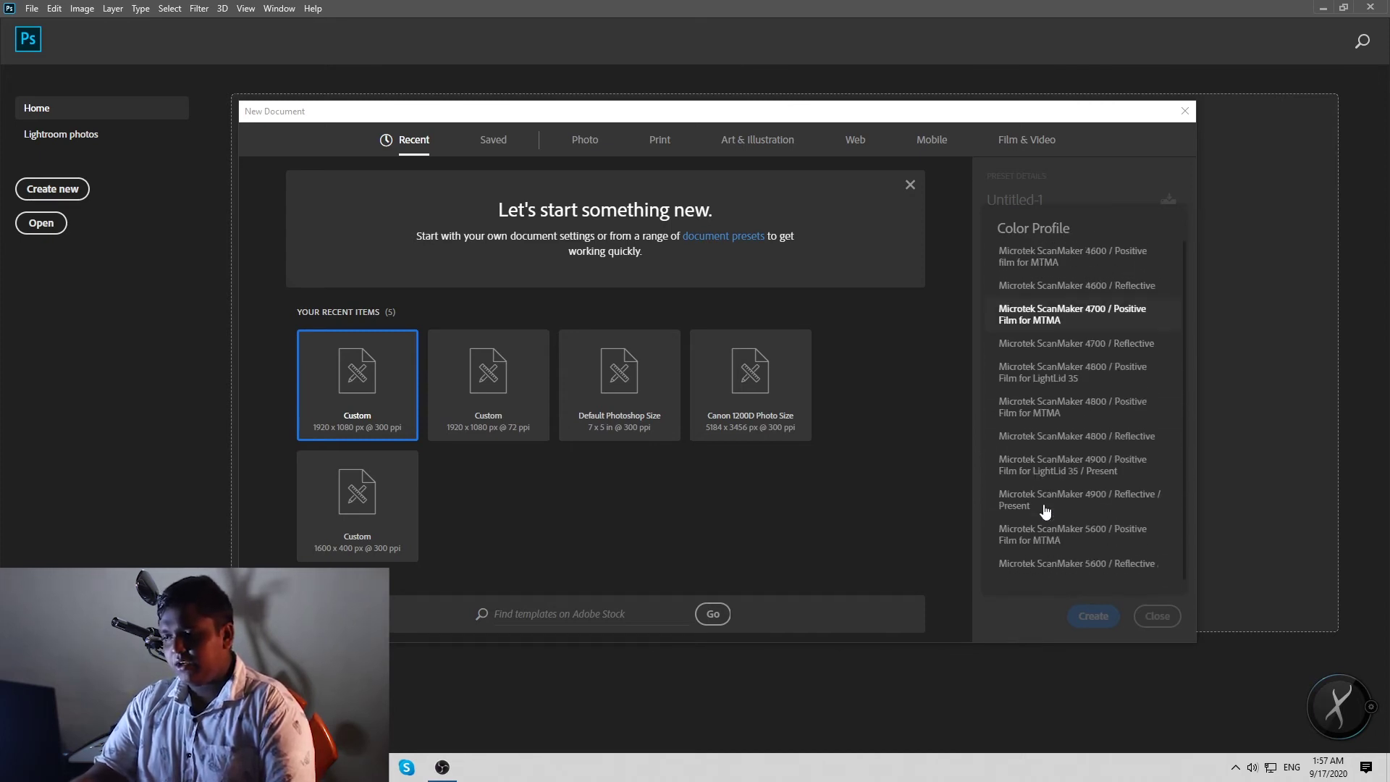
pyautogui.scroll(-3, 1048, 506)
pyautogui.scroll(-3, 1045, 512)
pyautogui.scroll(-3, 1045, 514)
pyautogui.scroll(-3, 1045, 517)
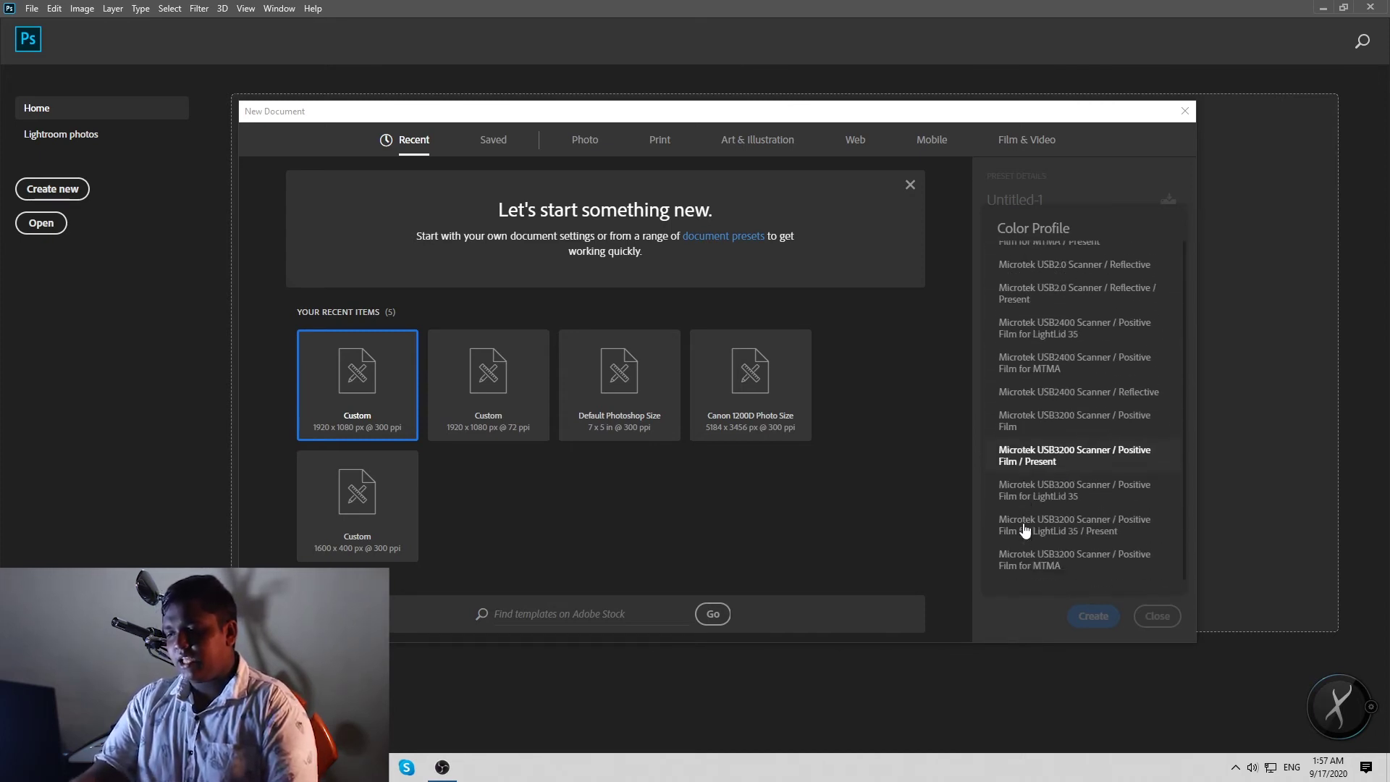
pyautogui.scroll(-3, 1046, 525)
pyautogui.scroll(-2, 1046, 532)
pyautogui.scroll(3, 1047, 532)
pyautogui.scroll(3, 1045, 536)
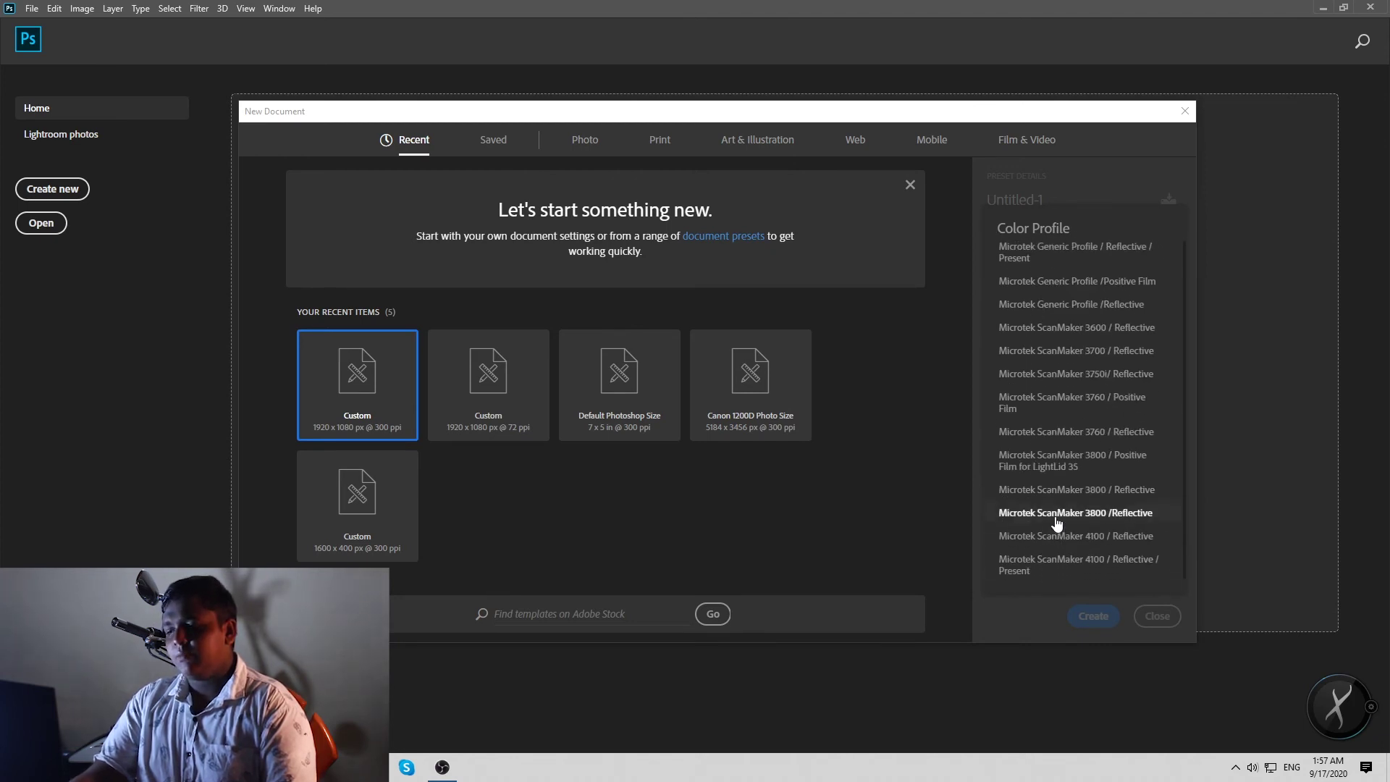
pyautogui.scroll(3, 1046, 543)
pyautogui.click(1036, 631)
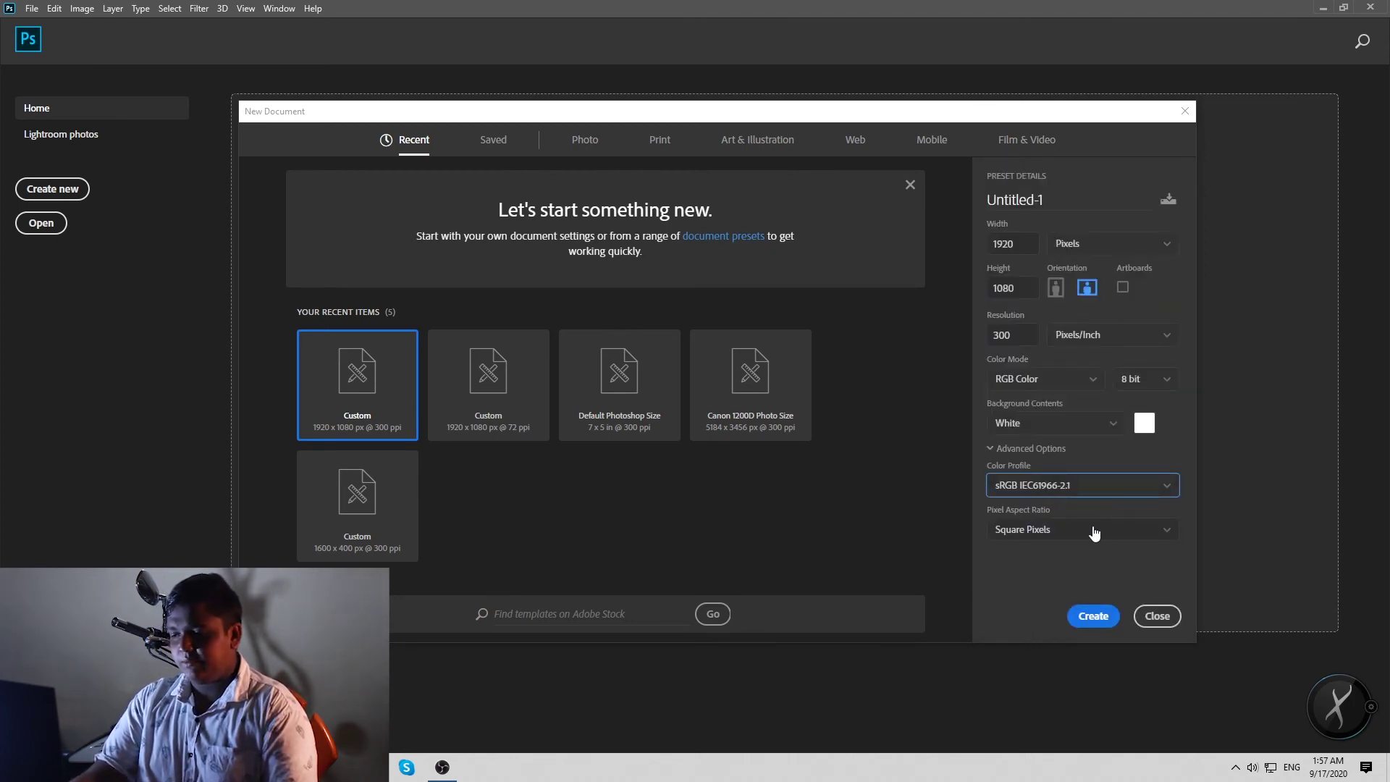
pyautogui.click(1119, 530)
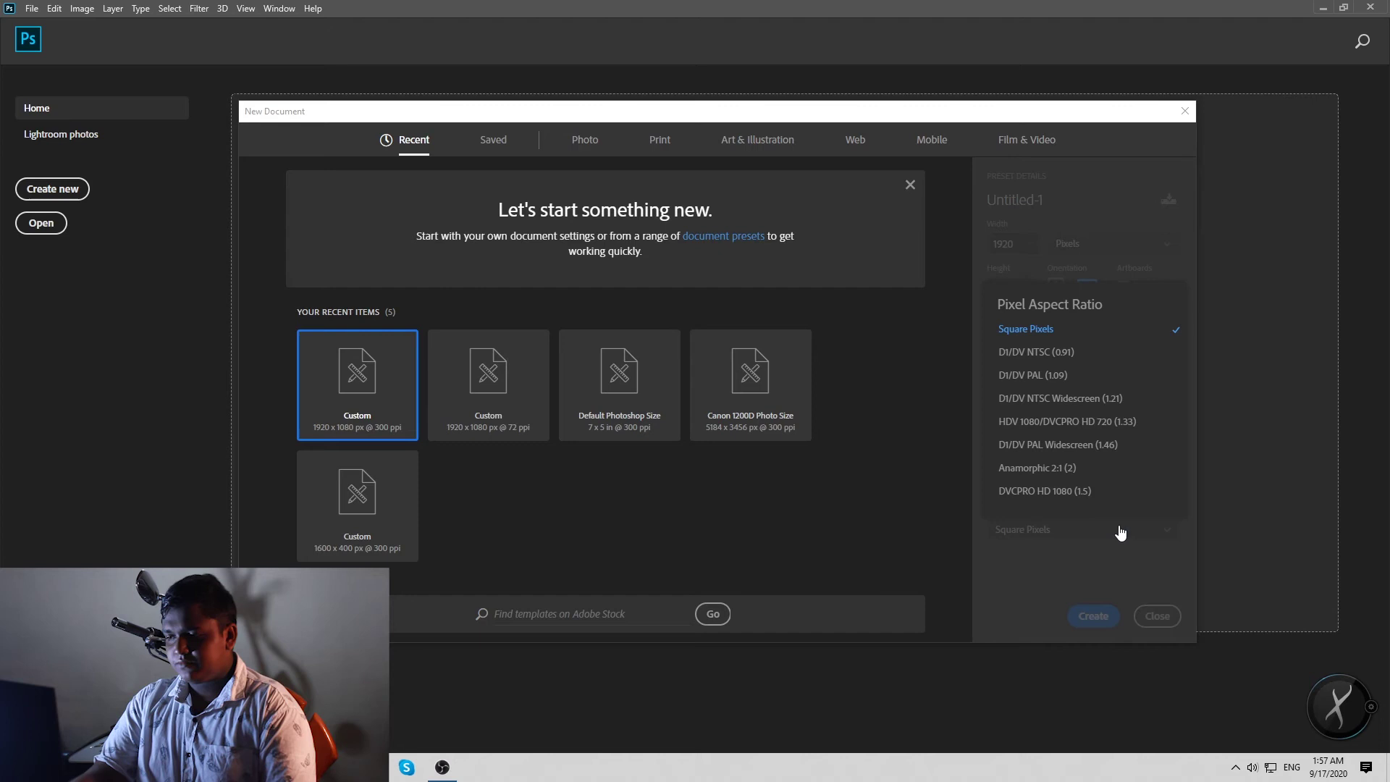
pyautogui.click(1031, 592)
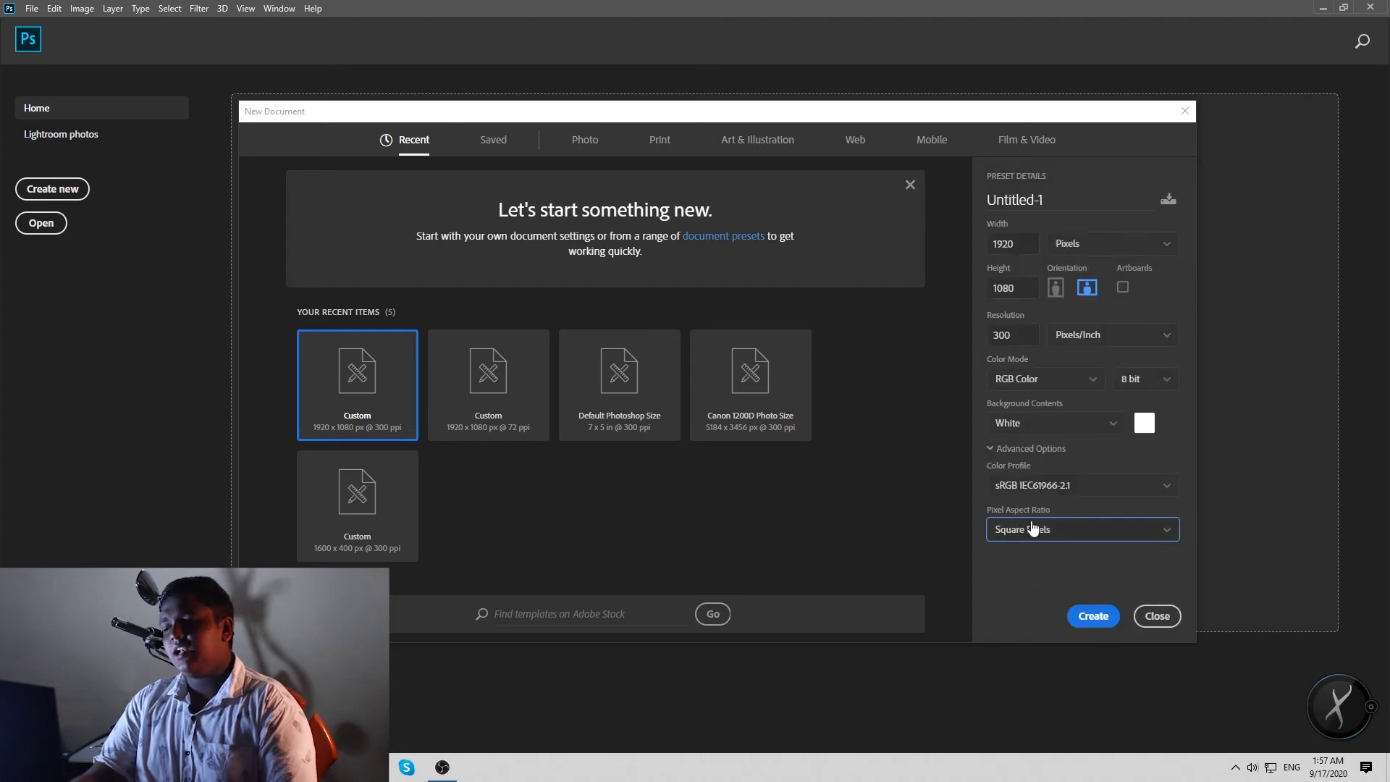
pyautogui.click(1068, 540)
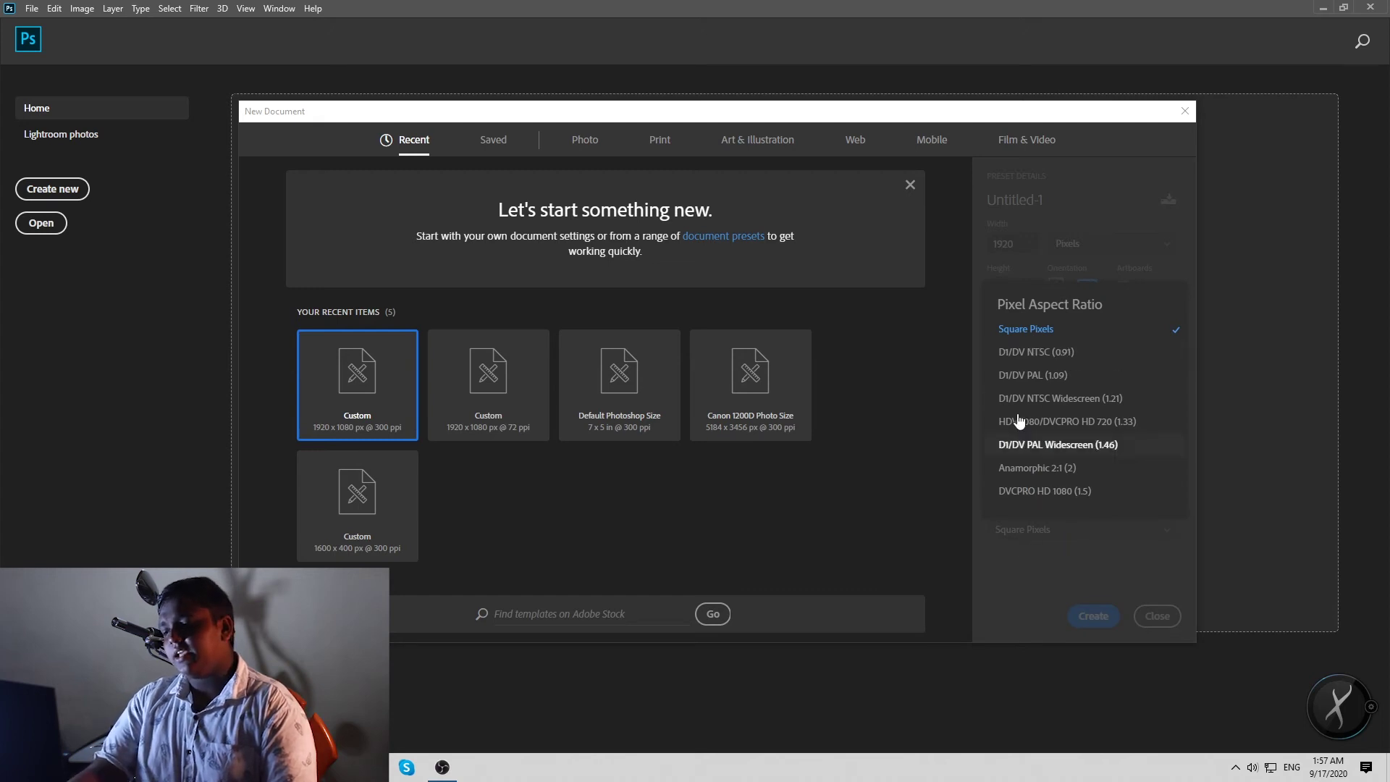
pyautogui.click(1039, 573)
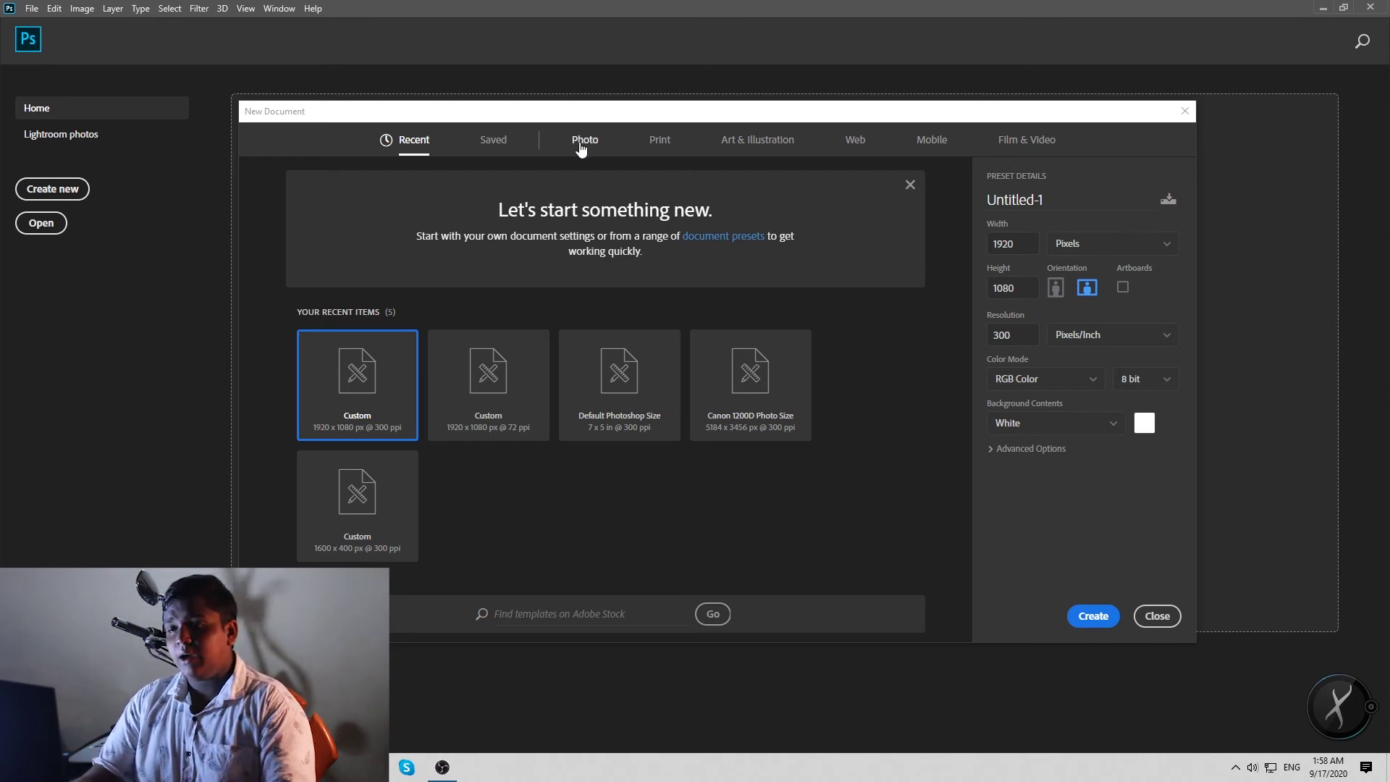
pyautogui.click(494, 139)
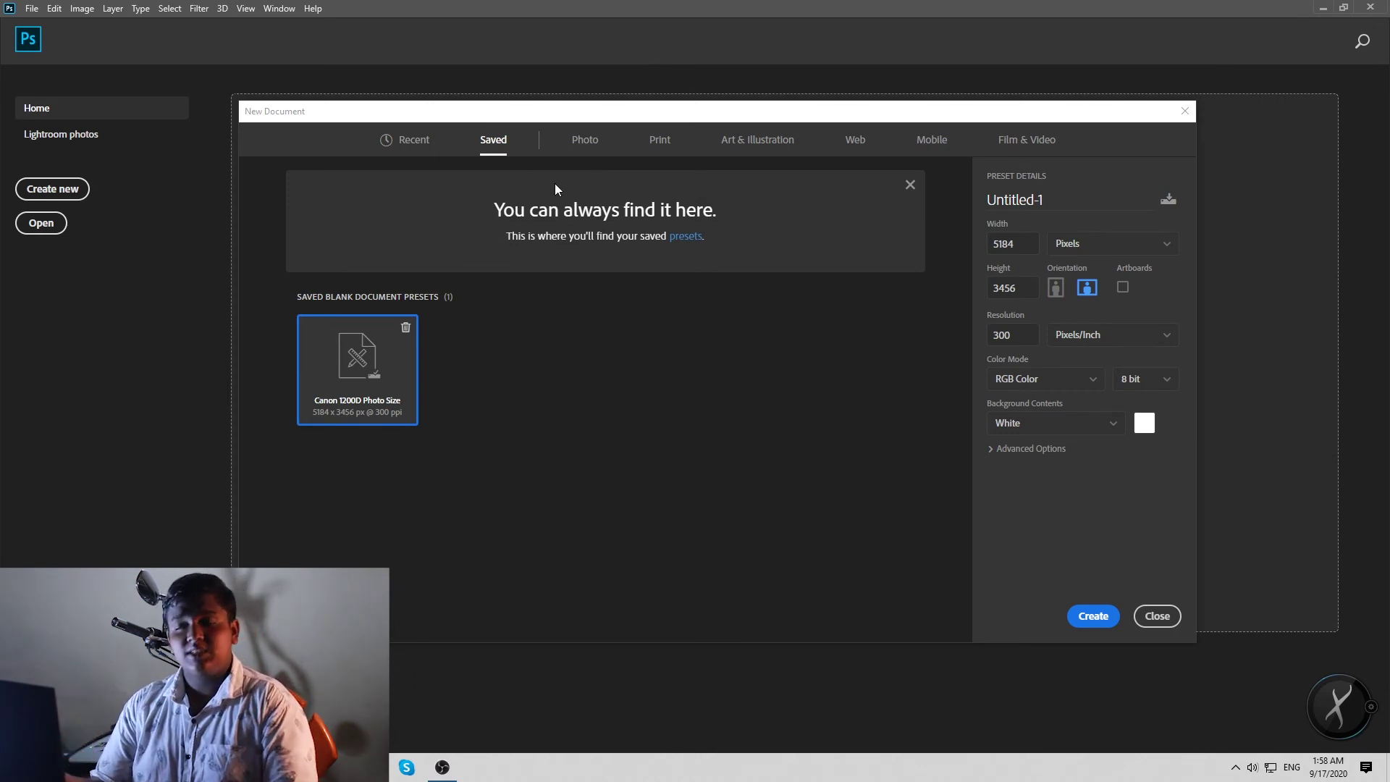
pyautogui.click(409, 140)
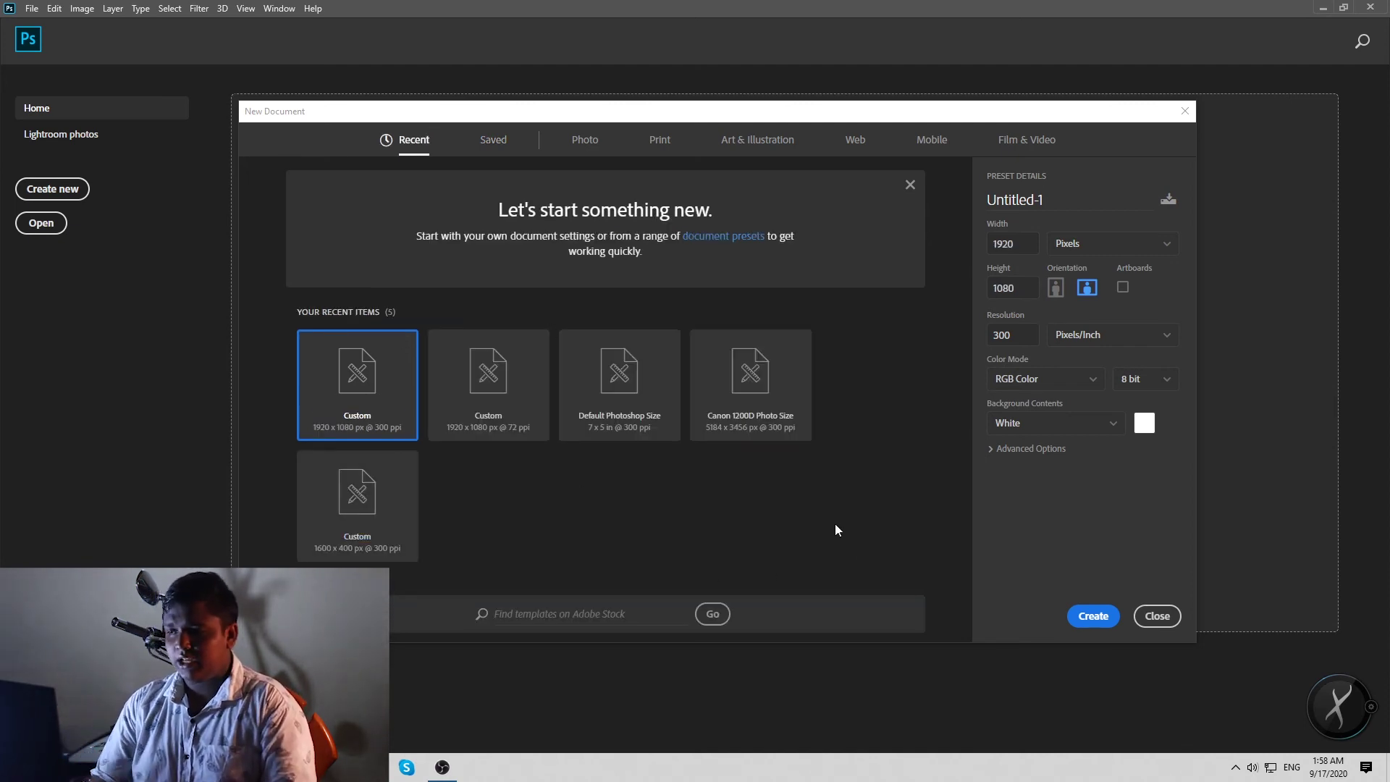
# Change resolution to 72 ppi and switch orientation to portrait, giving 1080×1920 px
pyautogui.click(1032, 244)
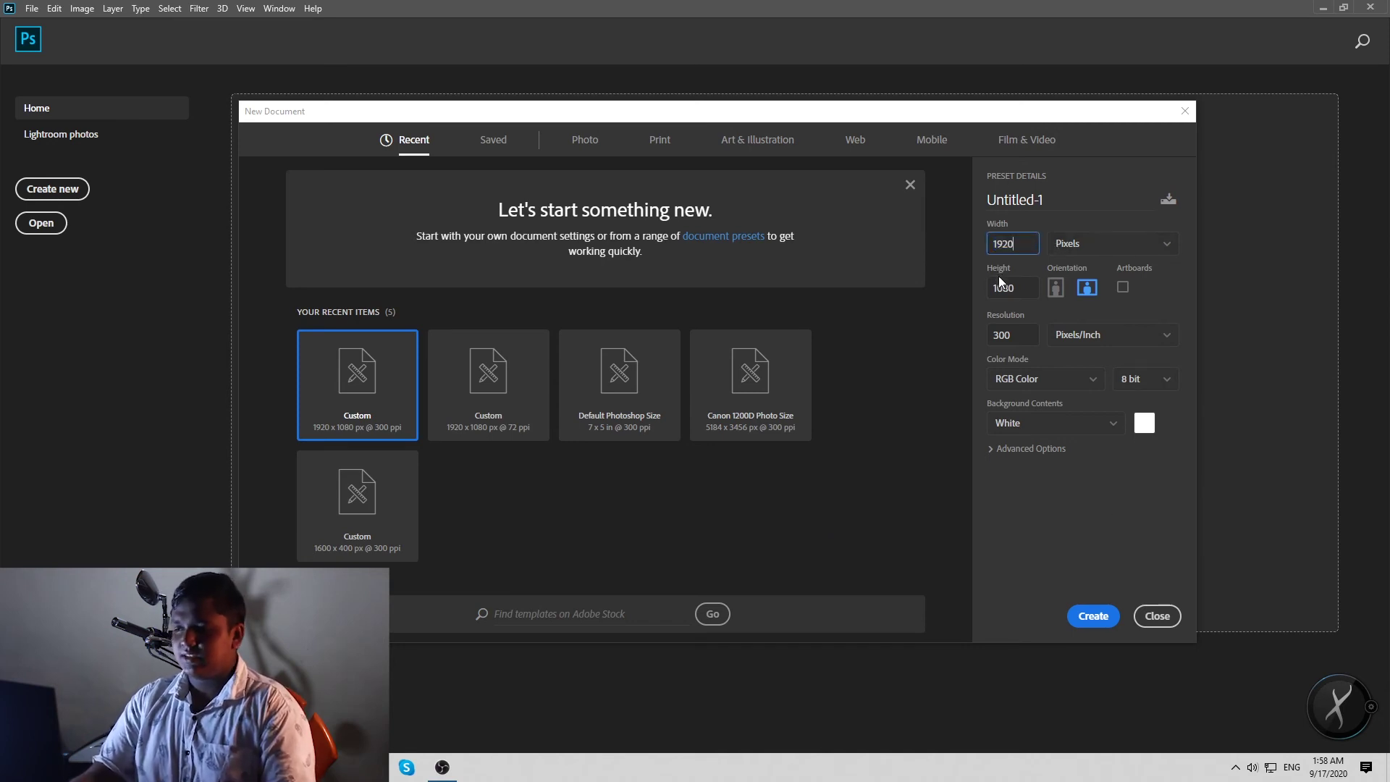
pyautogui.click(1018, 337)
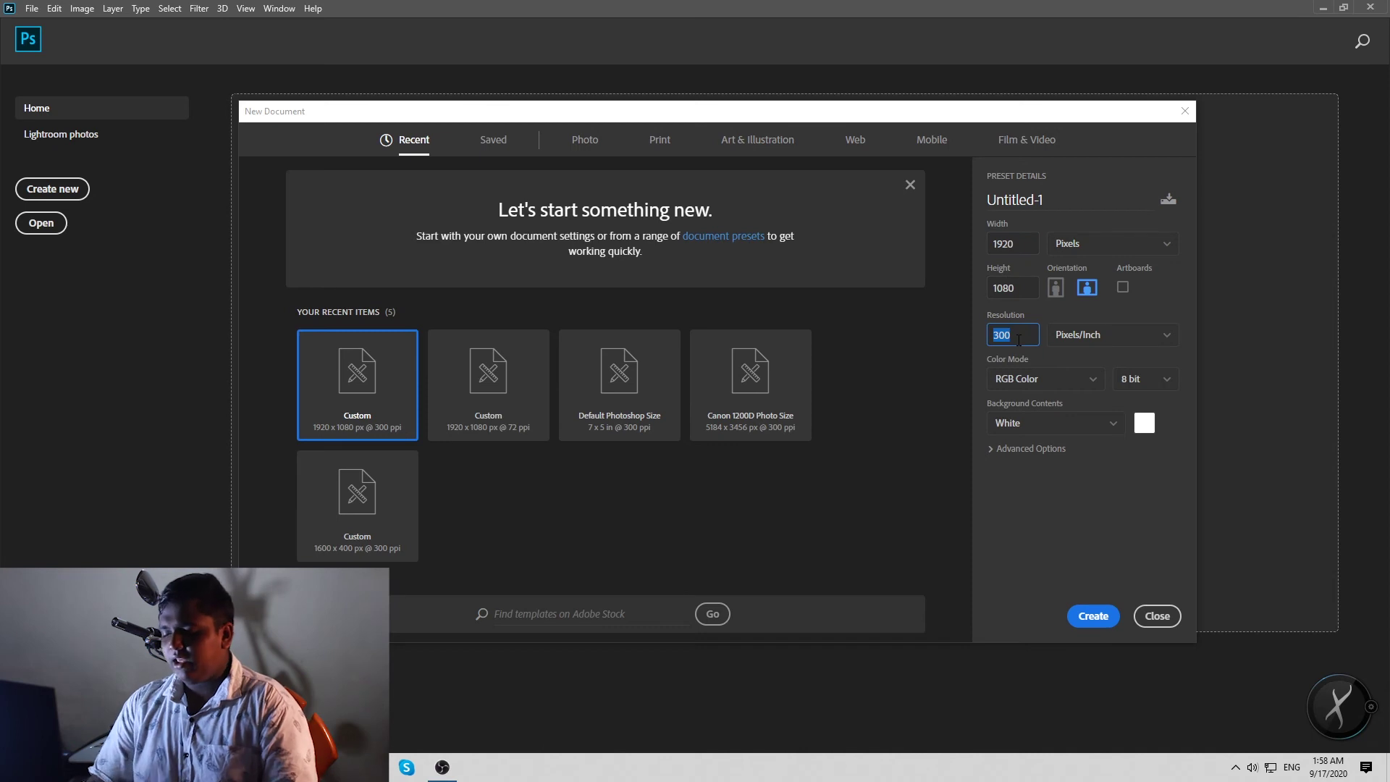
pyautogui.write('72')
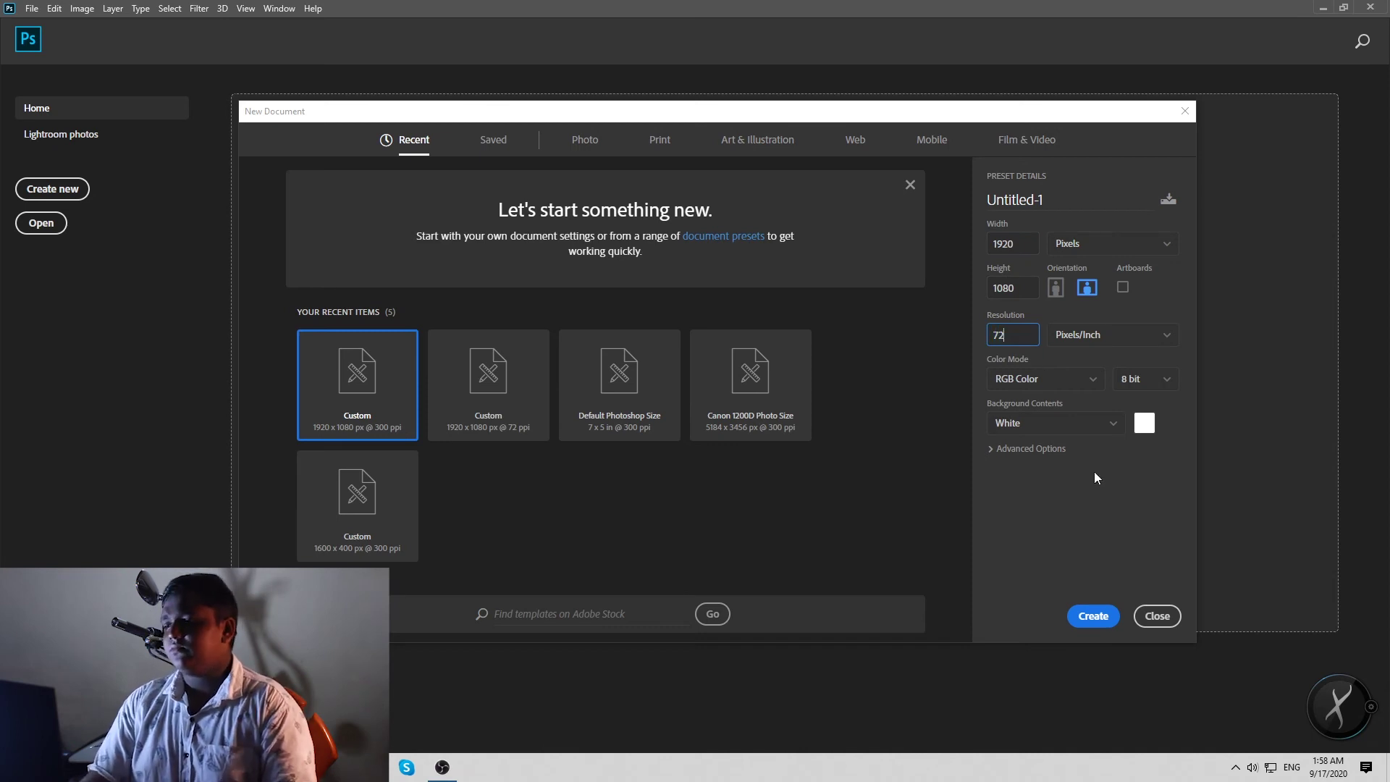
pyautogui.click(1055, 288)
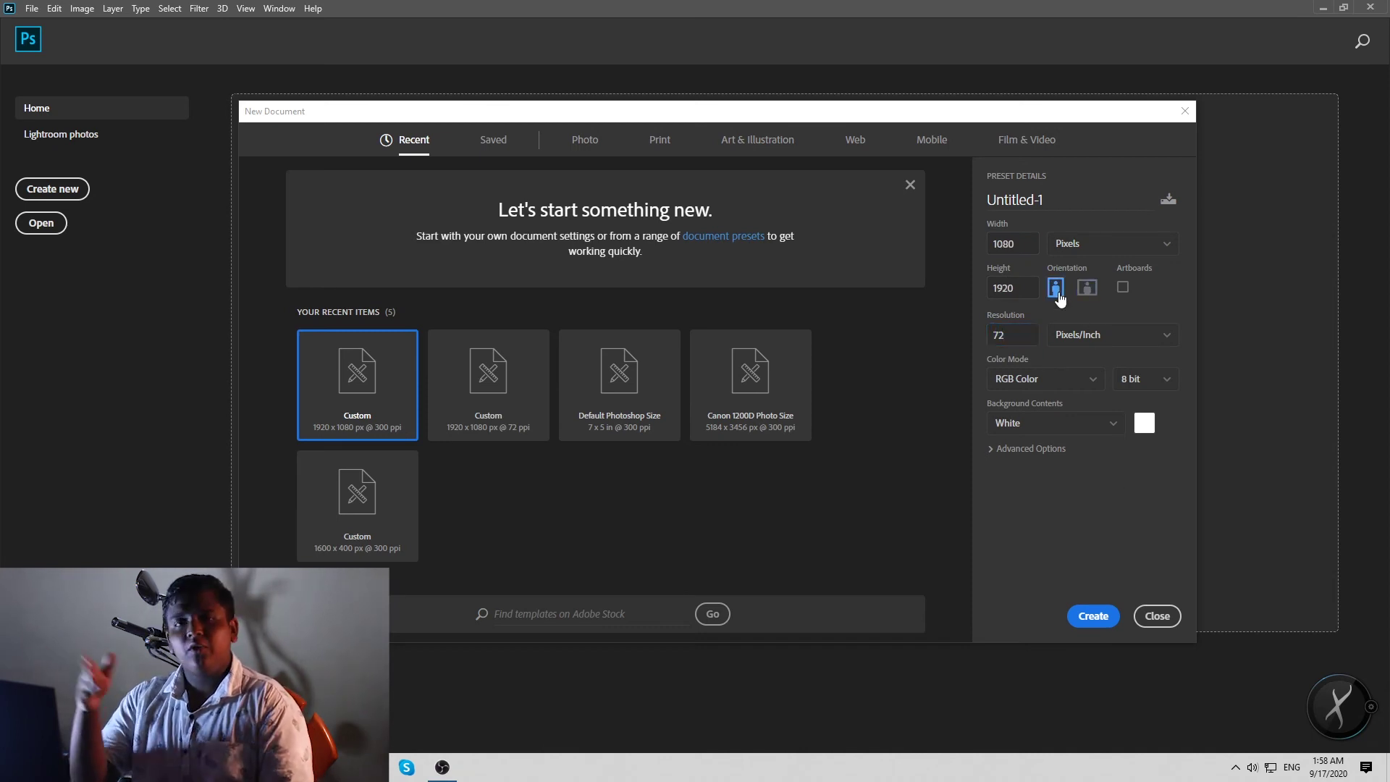
pyautogui.click(1093, 185)
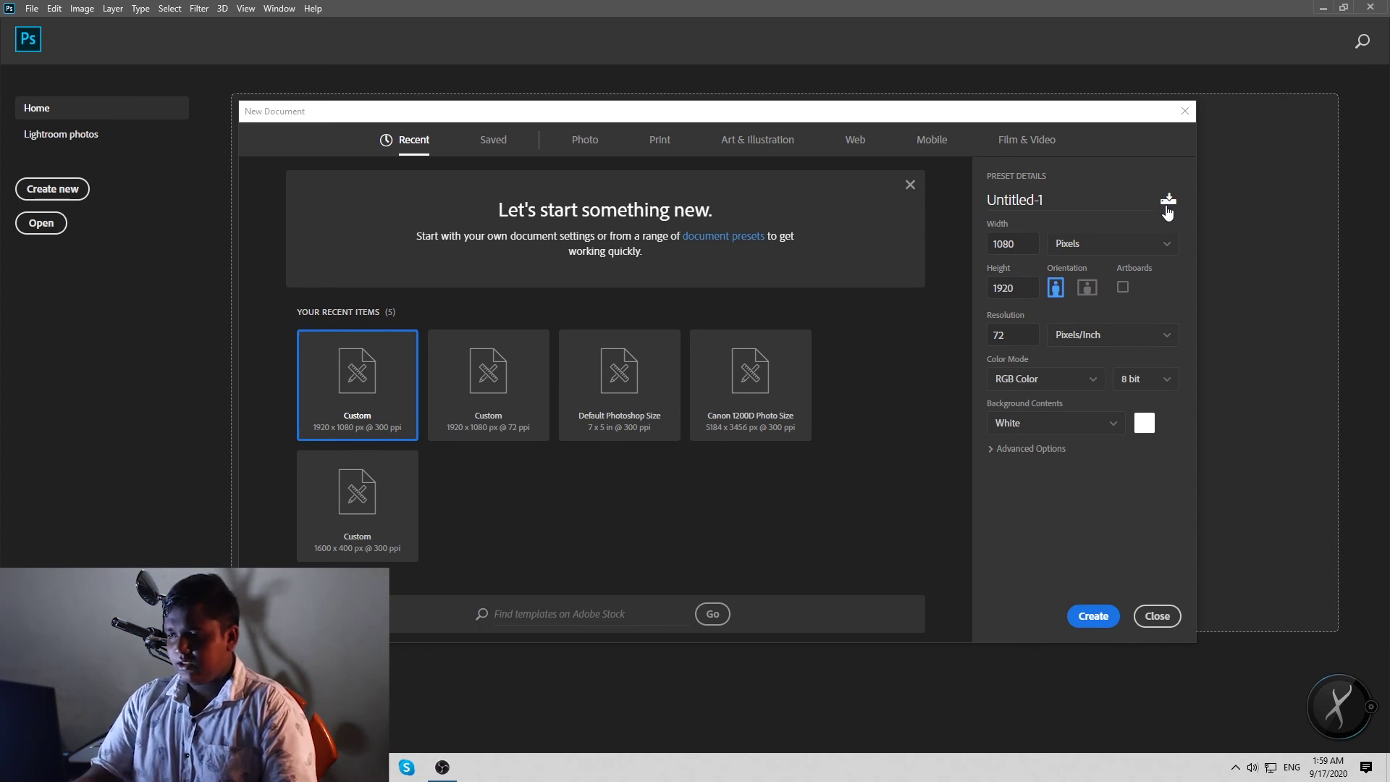
# Save the current 1080×1920 px, 72 ppi settings as a preset named '1920'
pyautogui.click(1168, 203)
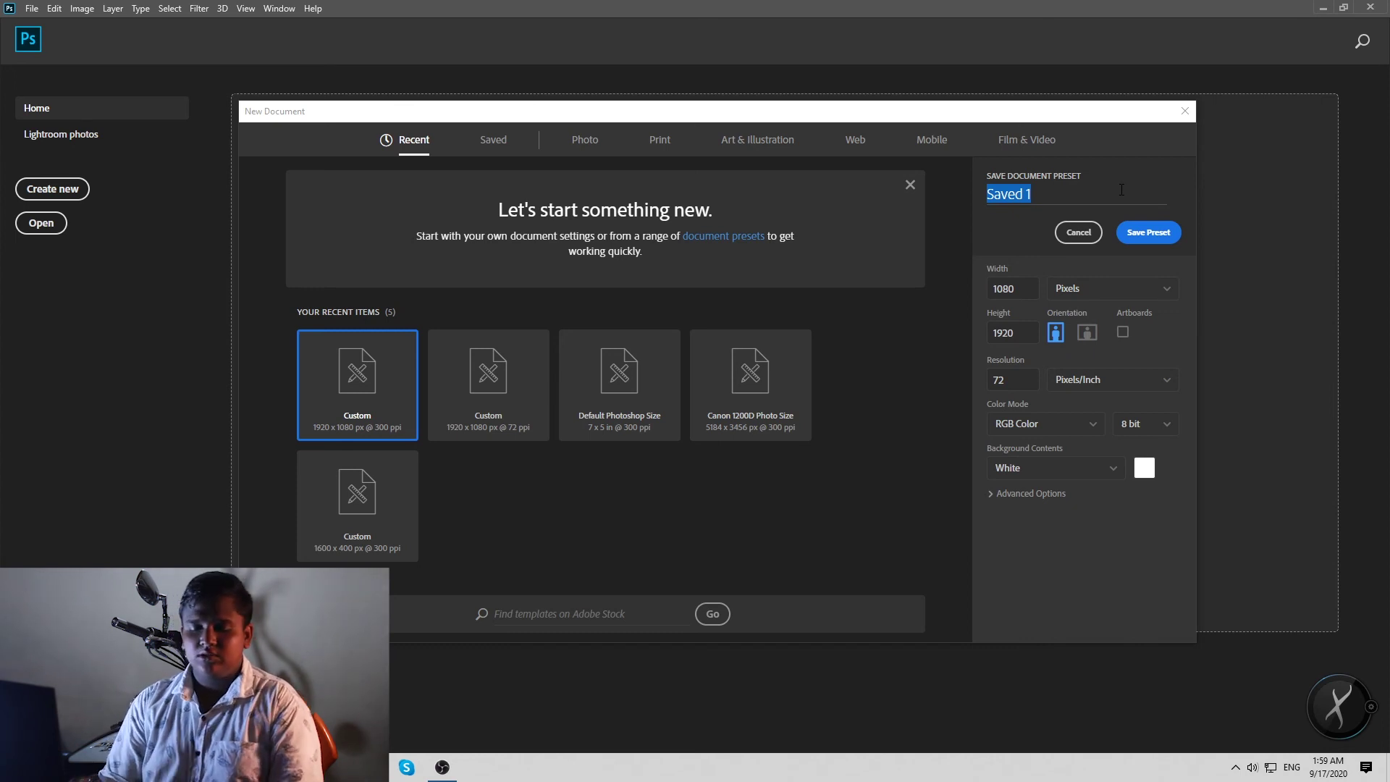
pyautogui.write('19')
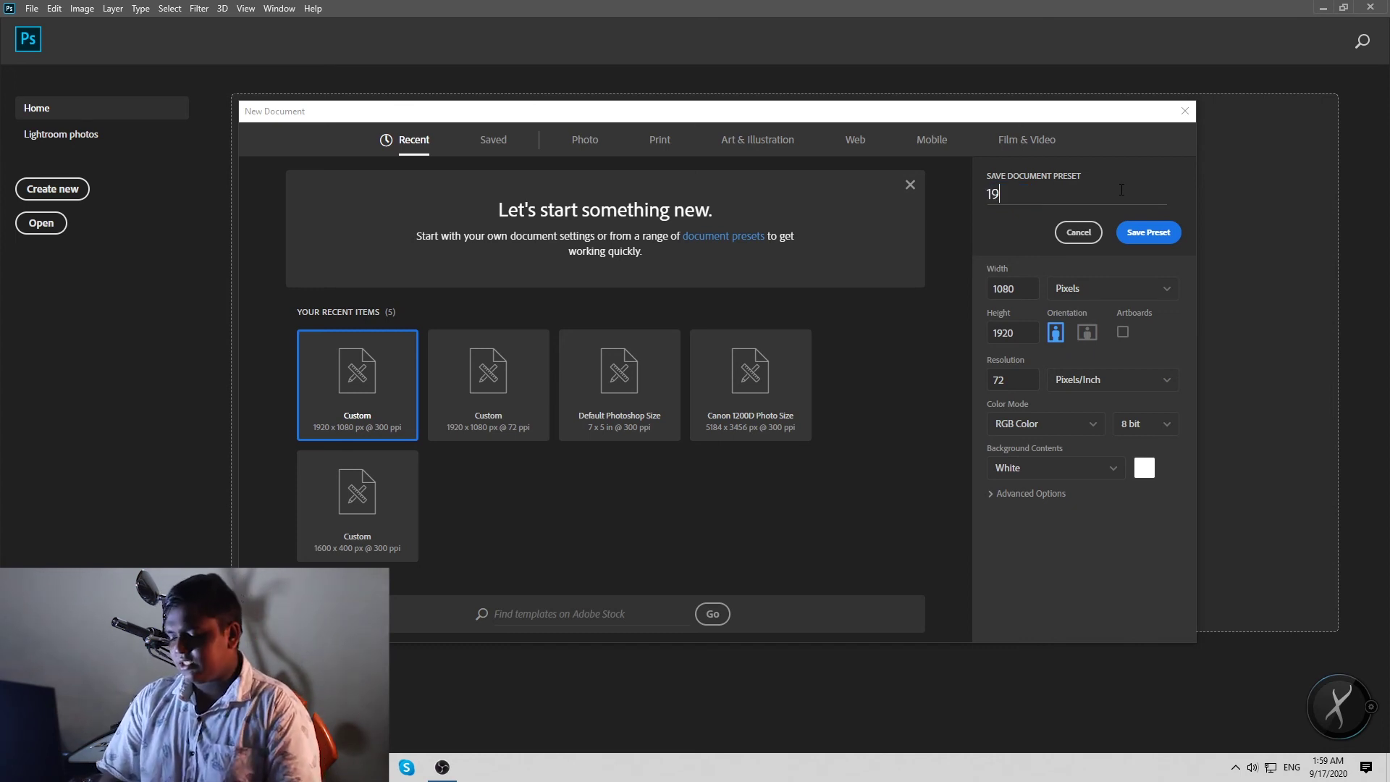
pyautogui.write('20')
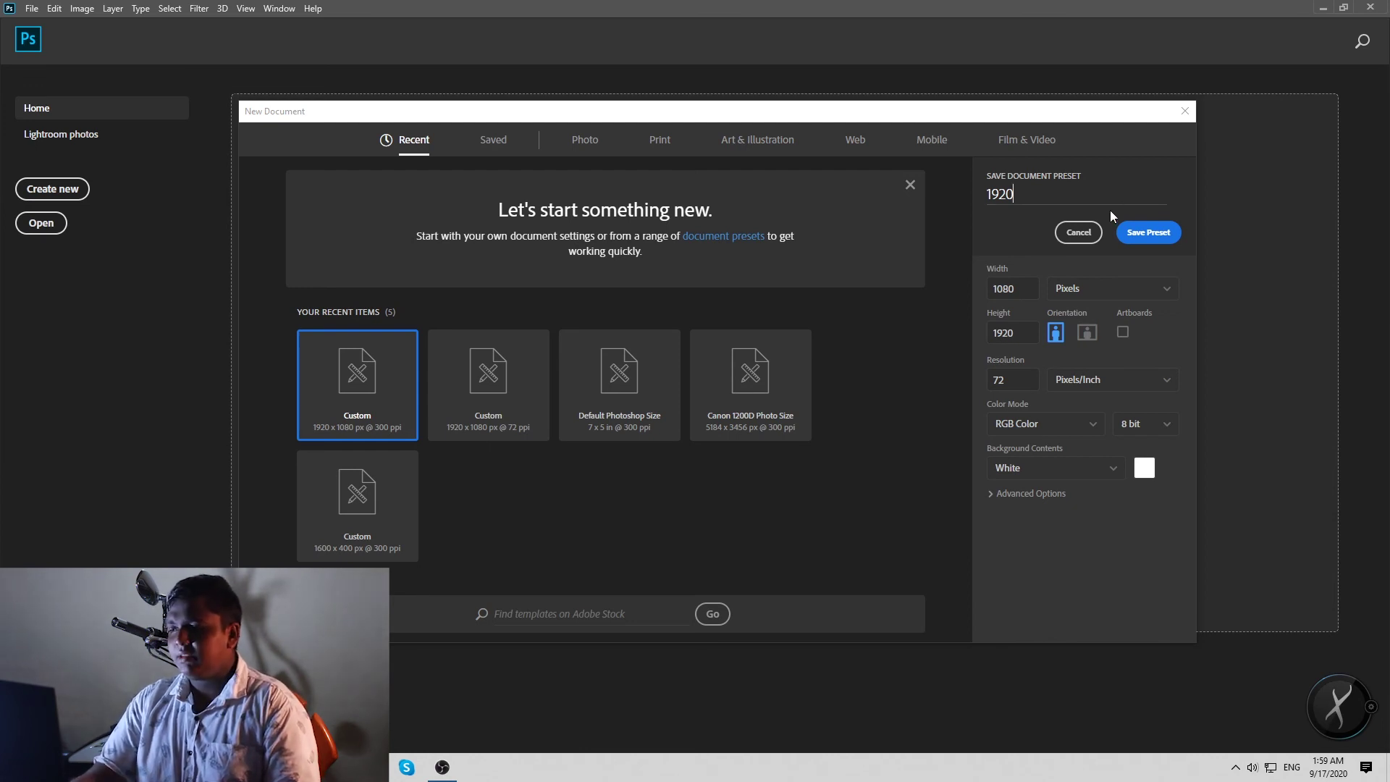
pyautogui.click(1139, 238)
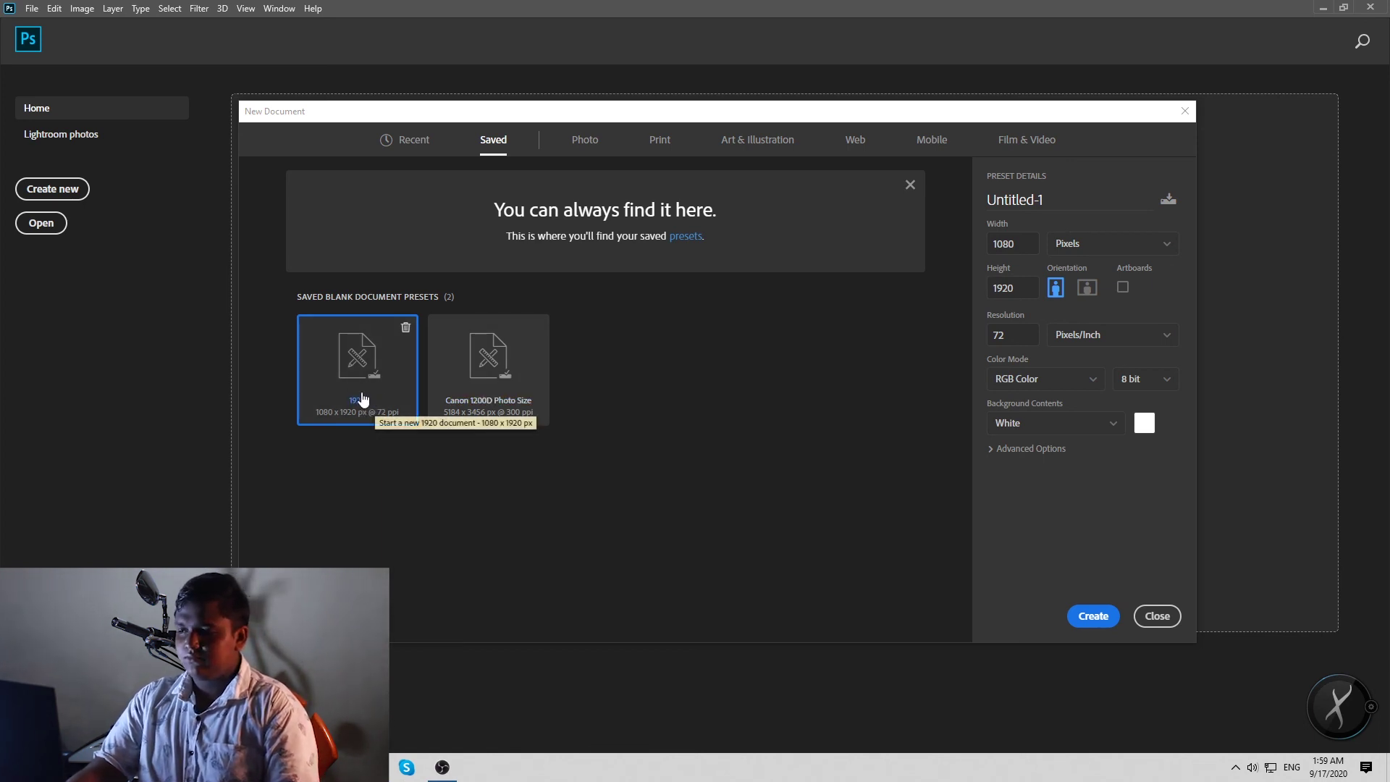
# Select the saved '1920' preset and create a document from it
pyautogui.click(509, 389)
pyautogui.click(319, 385)
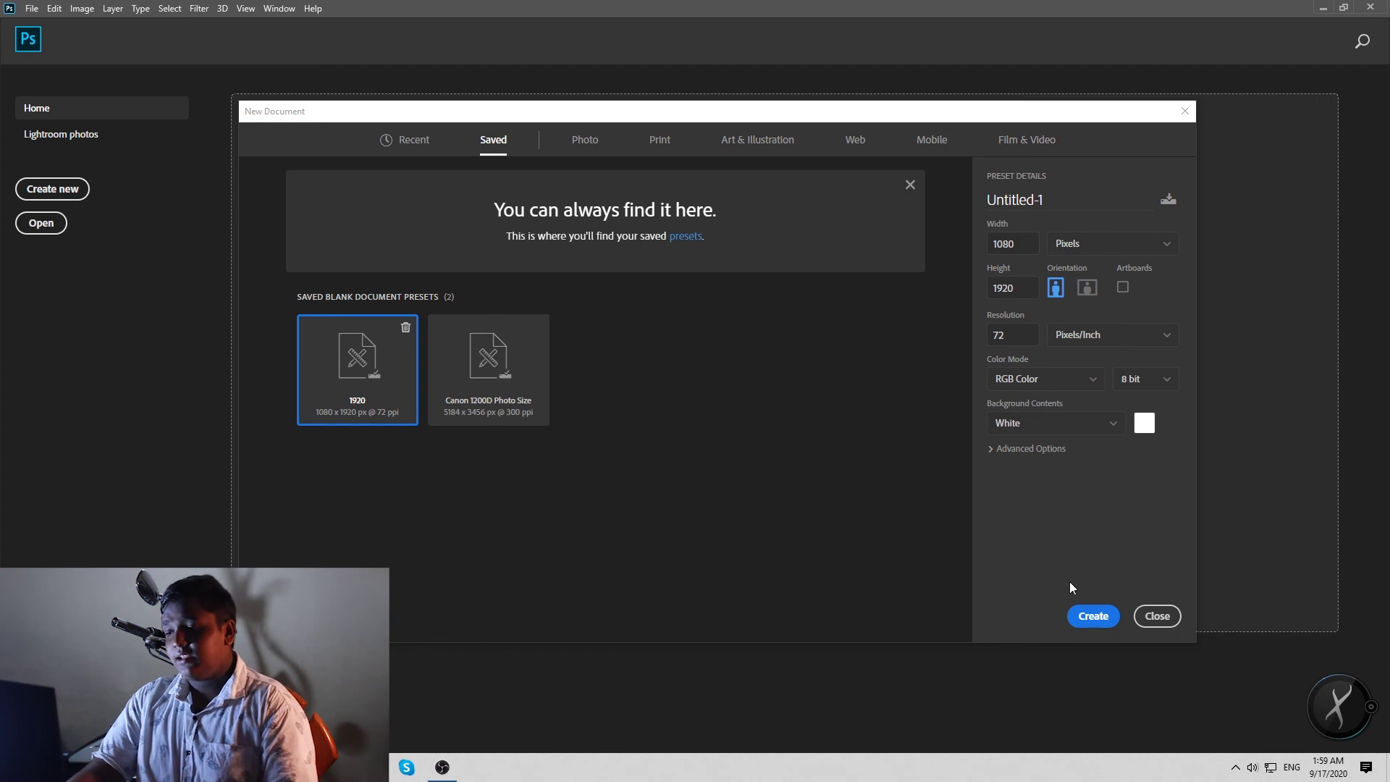
pyautogui.click(1082, 620)
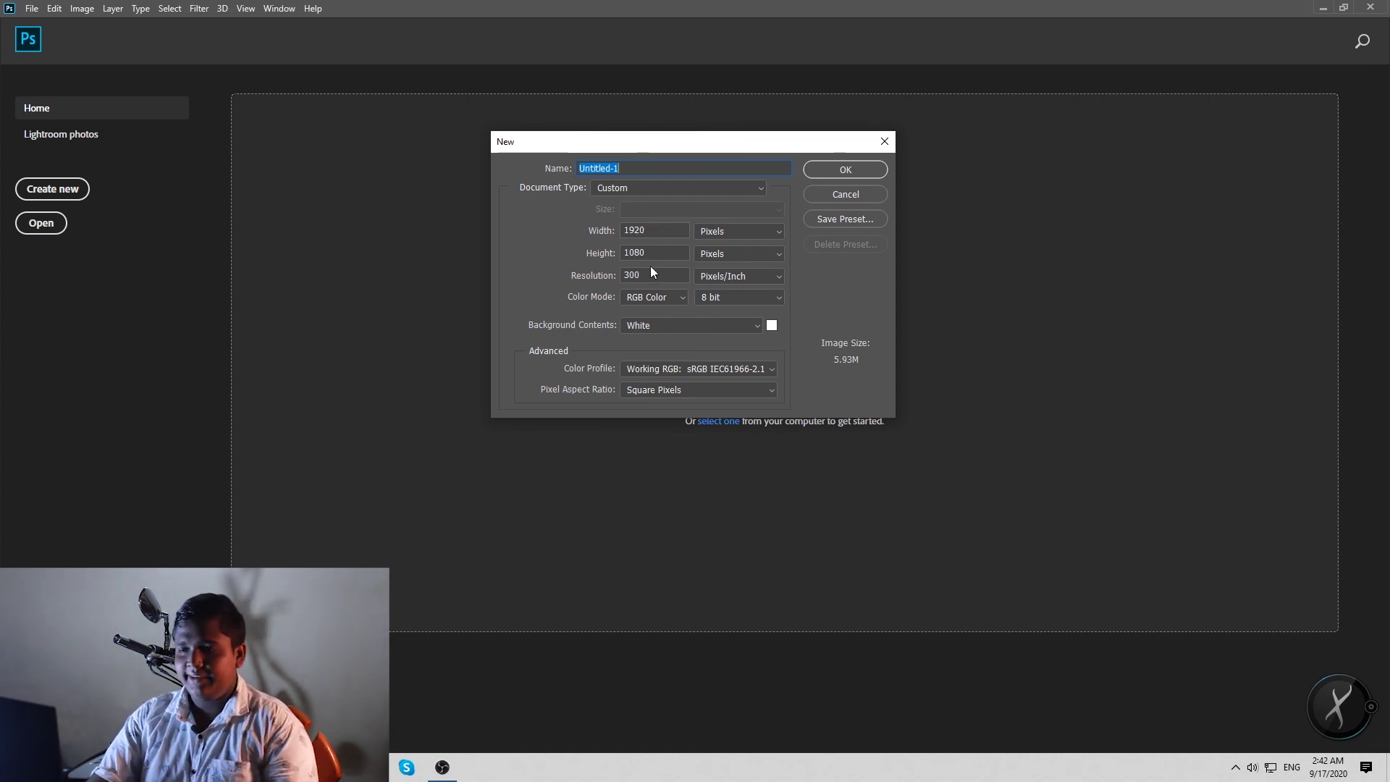
# Create the 1920×1080 px document at 72 ppi, named 'test 2', with a white background
pyautogui.click(651, 231)
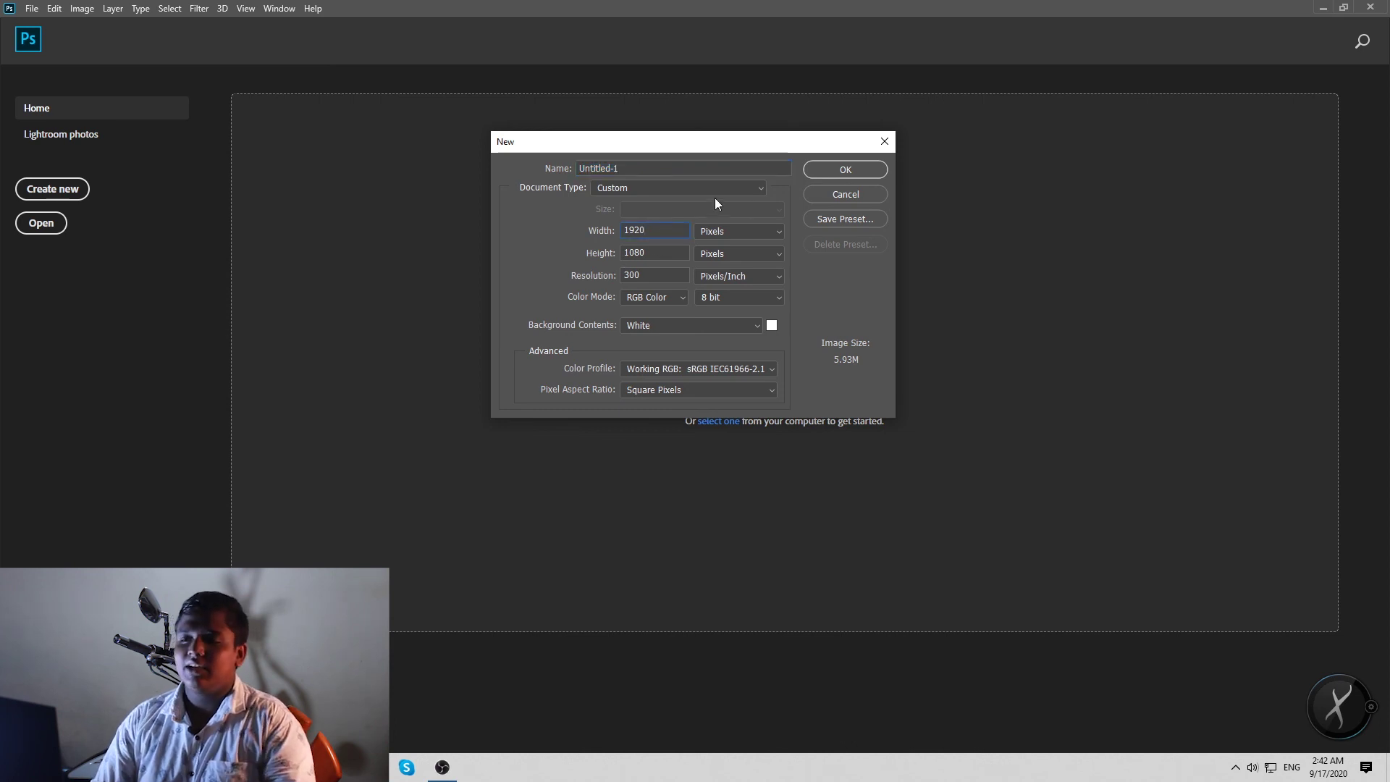
pyautogui.click(668, 251)
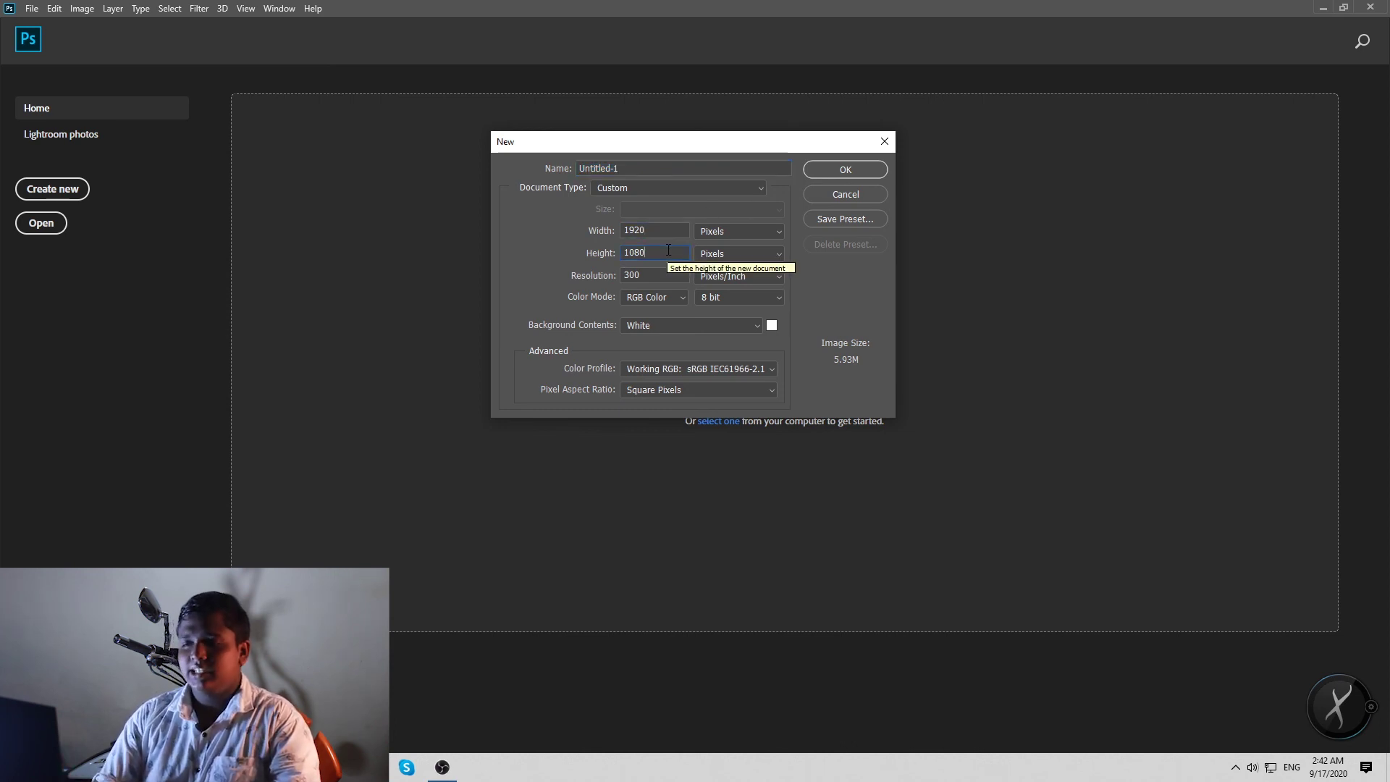
pyautogui.doubleClick(671, 224)
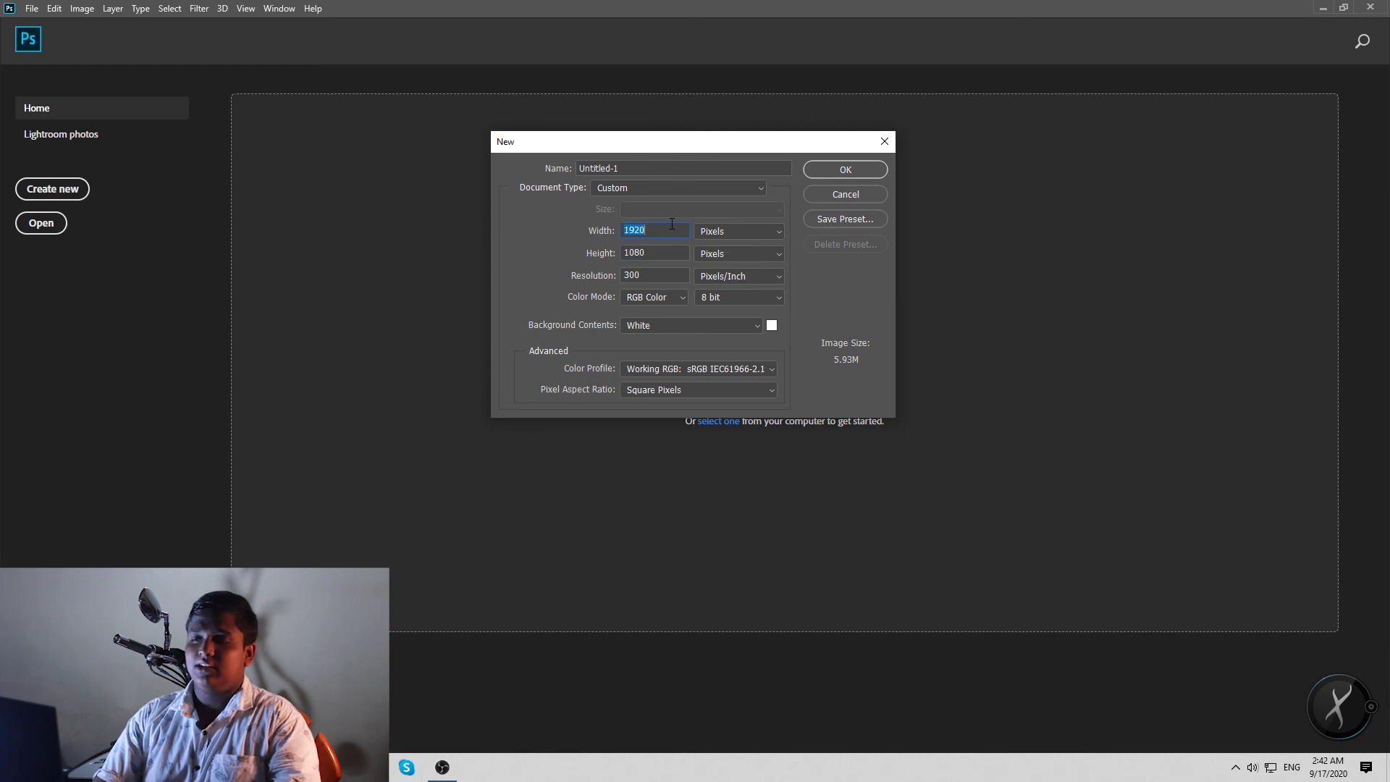
pyautogui.doubleClick(653, 281)
pyautogui.press('BackSpace')
pyautogui.write('72')
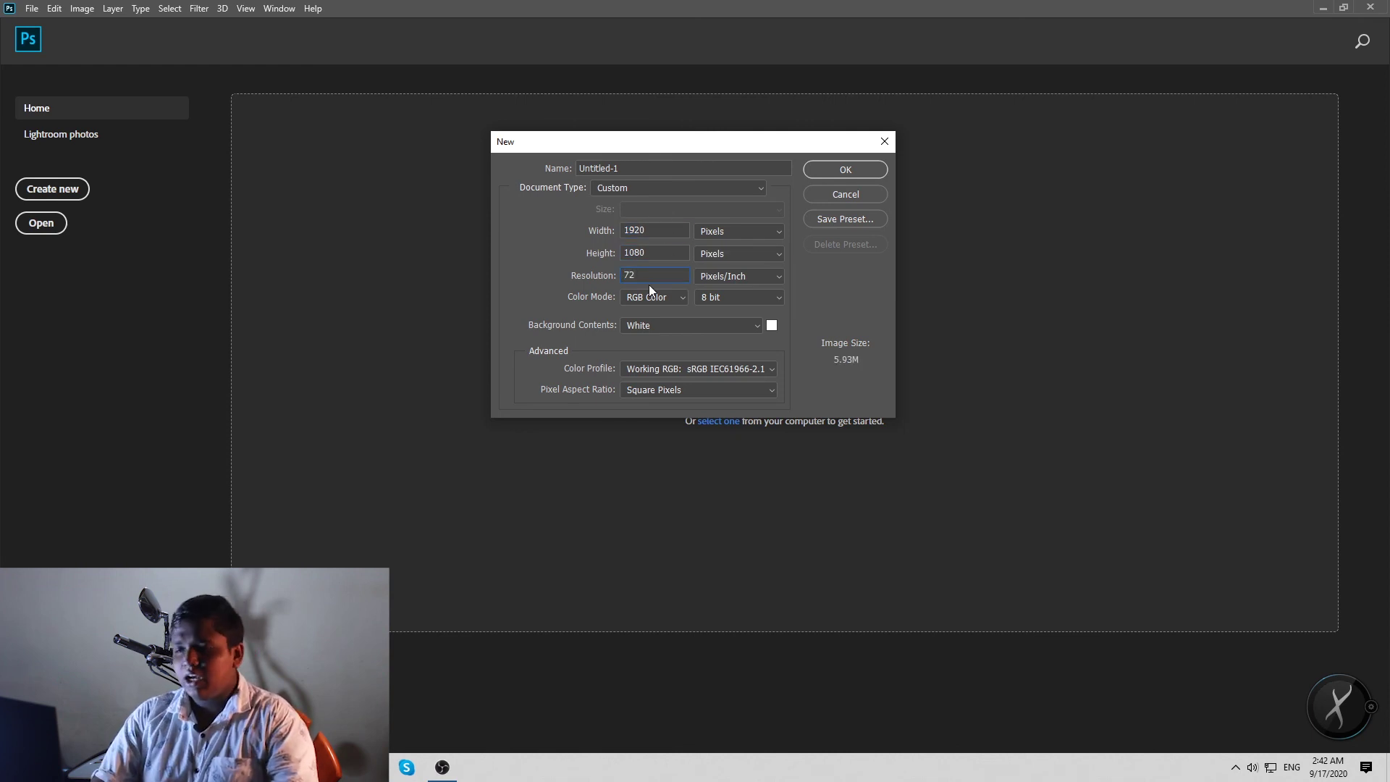
pyautogui.doubleClick(673, 299)
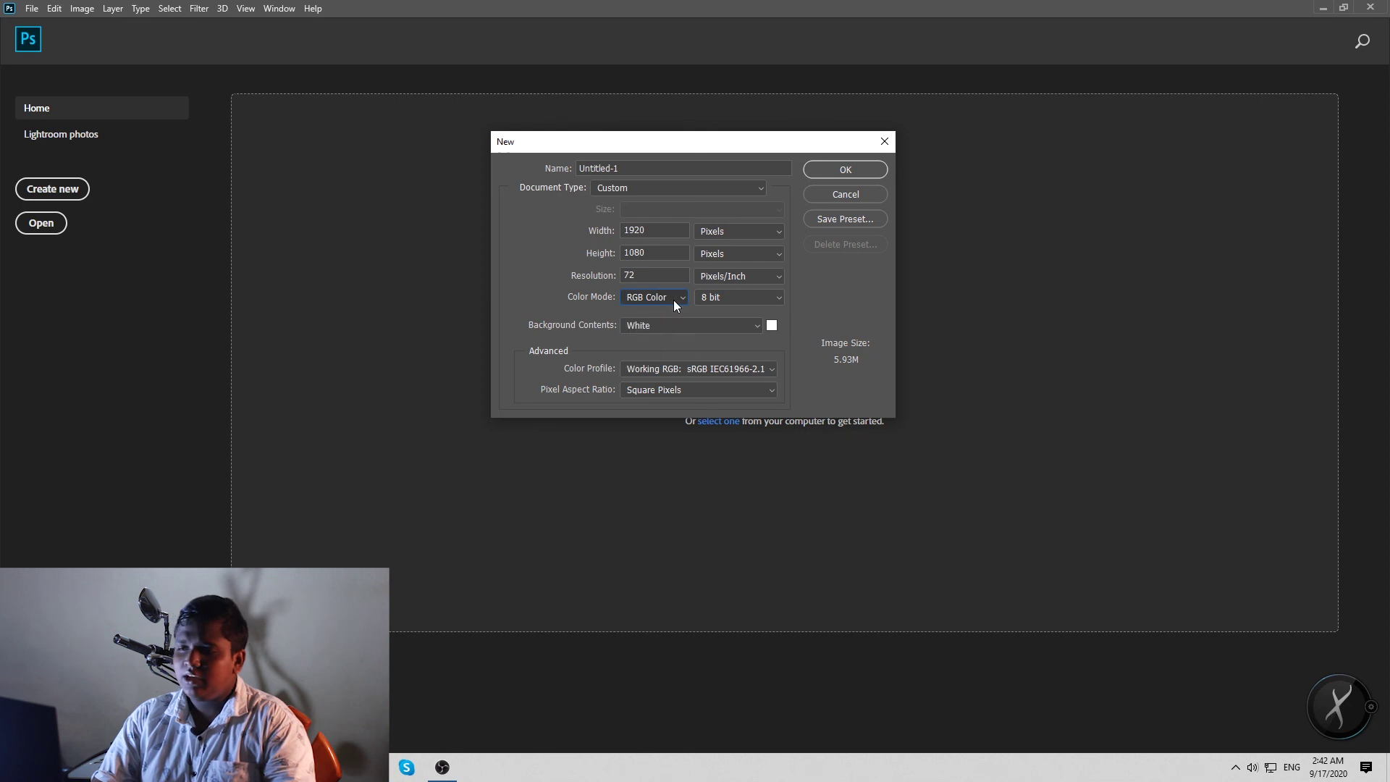
pyautogui.click(703, 328)
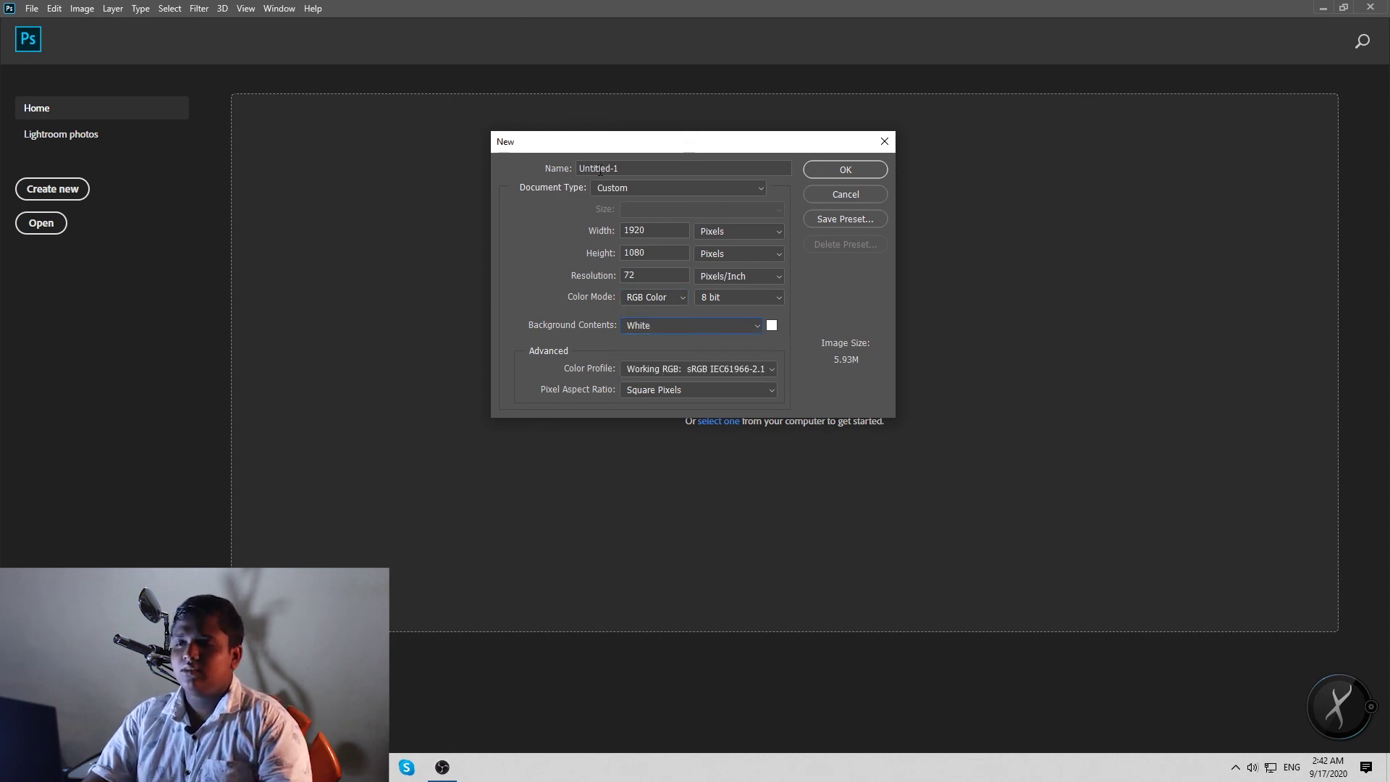
pyautogui.click(649, 167)
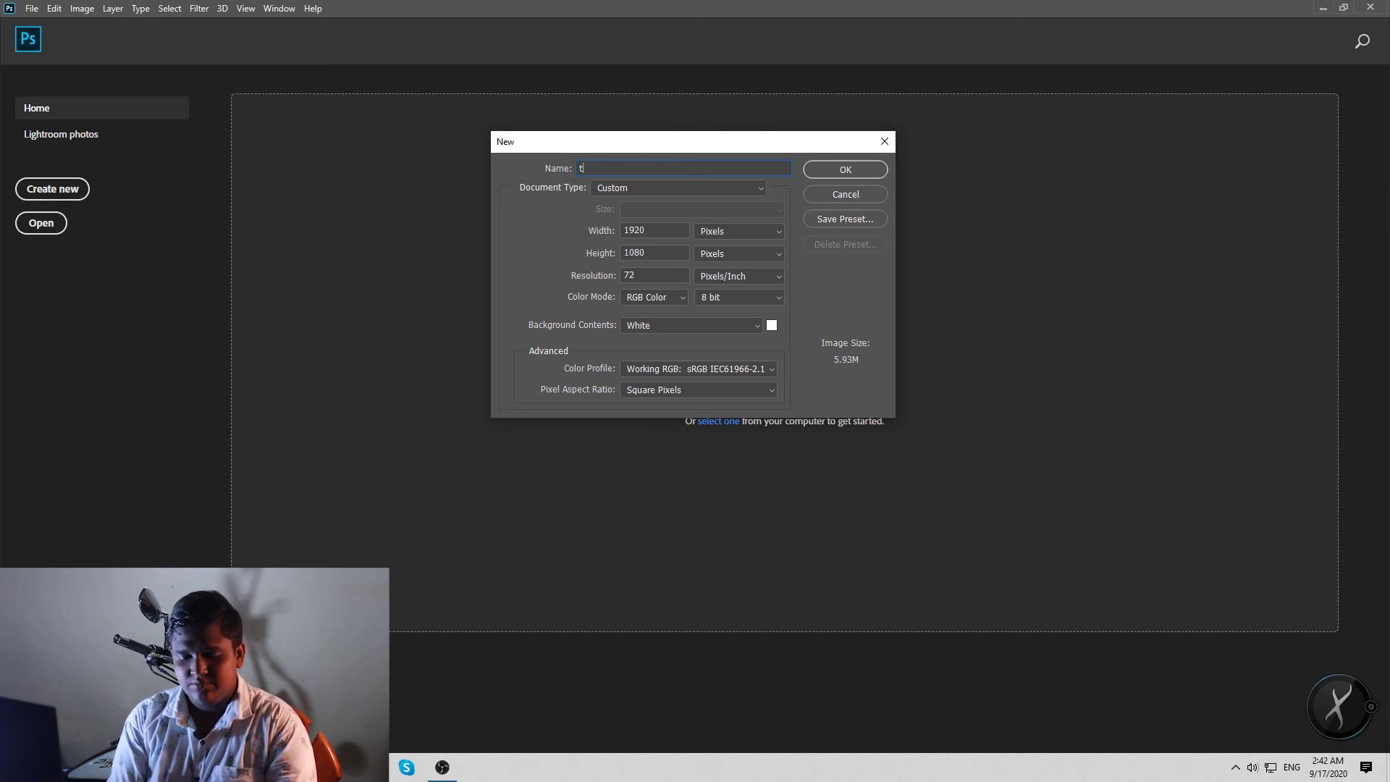
pyautogui.write('test 2')
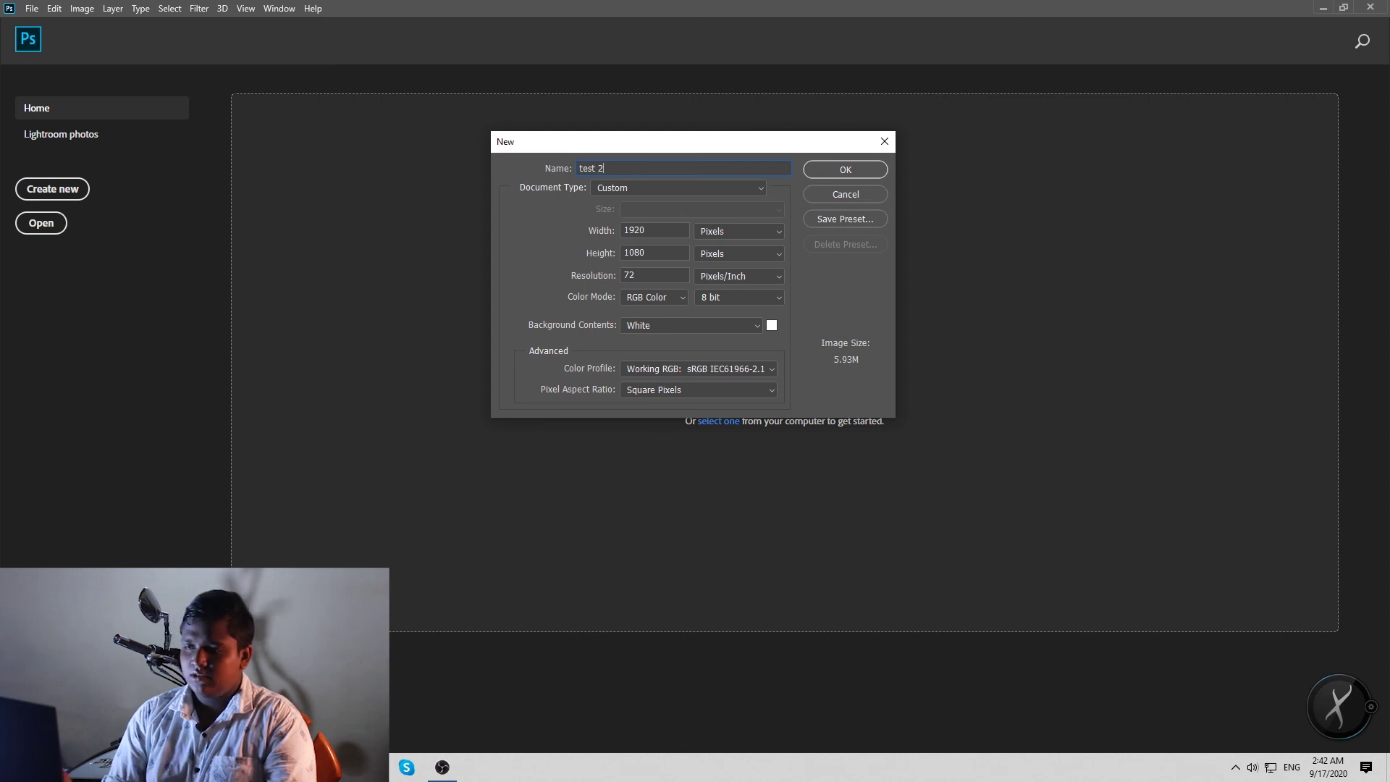
pyautogui.click(834, 172)
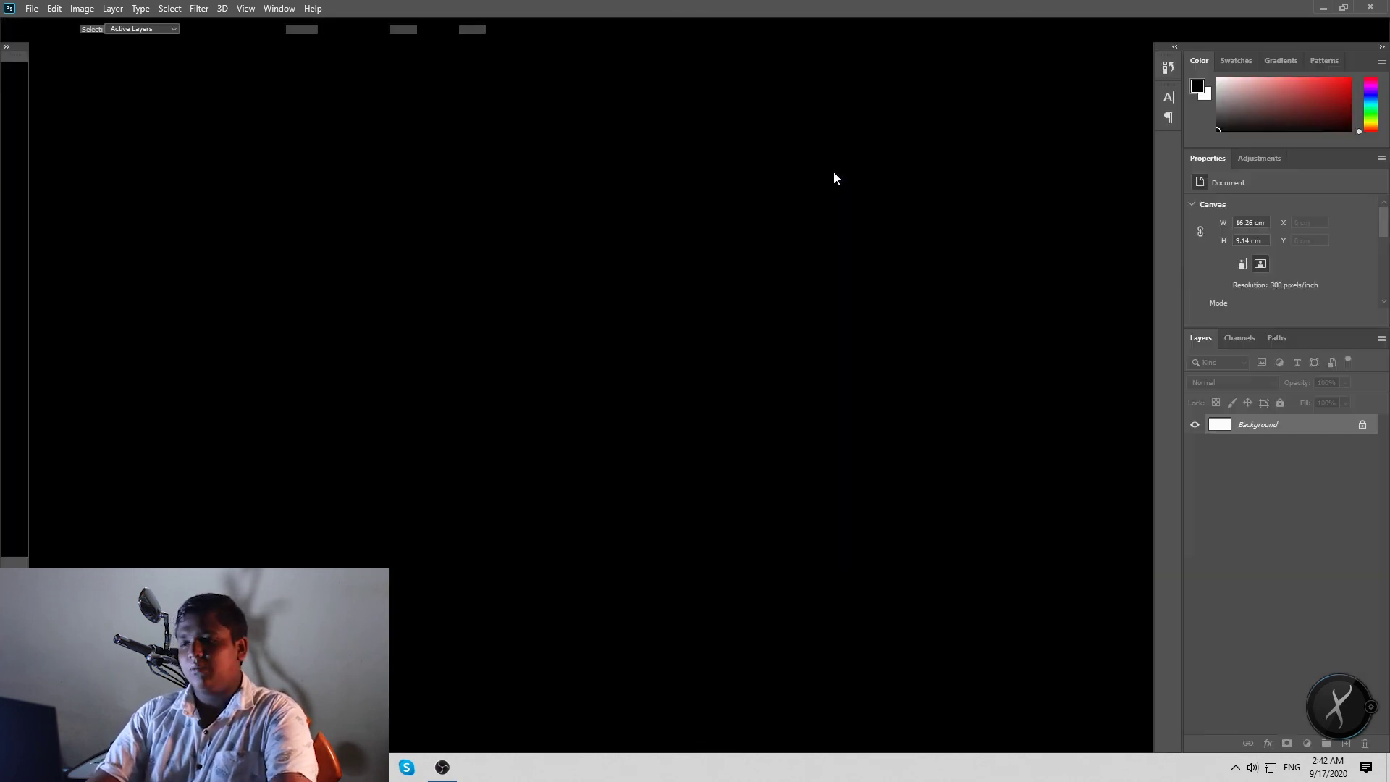